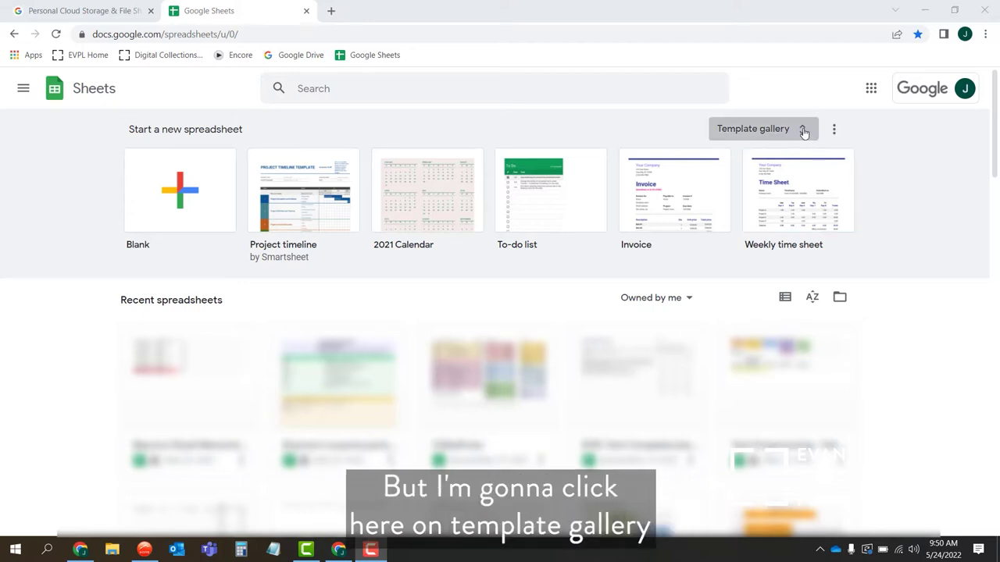
Open the template gallery and browse the Work, Project management, Connected sheets examples, Personal and Education templates
click(803, 132)
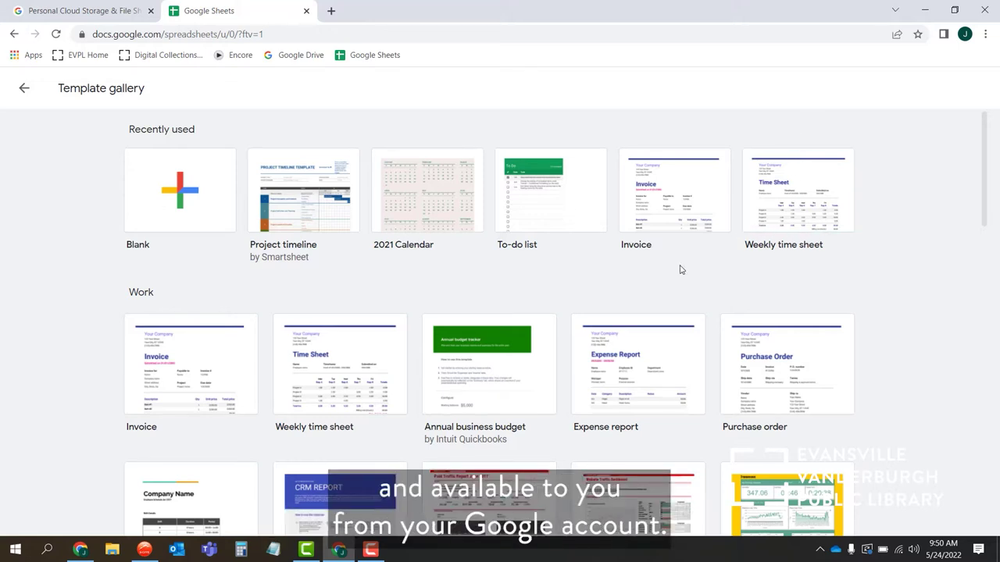
scroll(681, 270, down, 2)
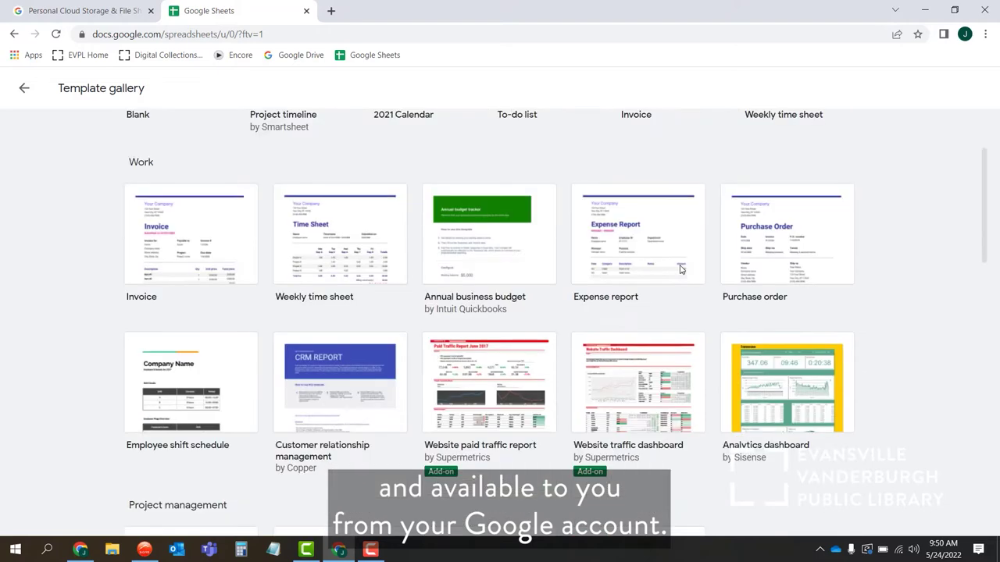
scroll(680, 270, down, 1)
scroll(678, 268, down, 2)
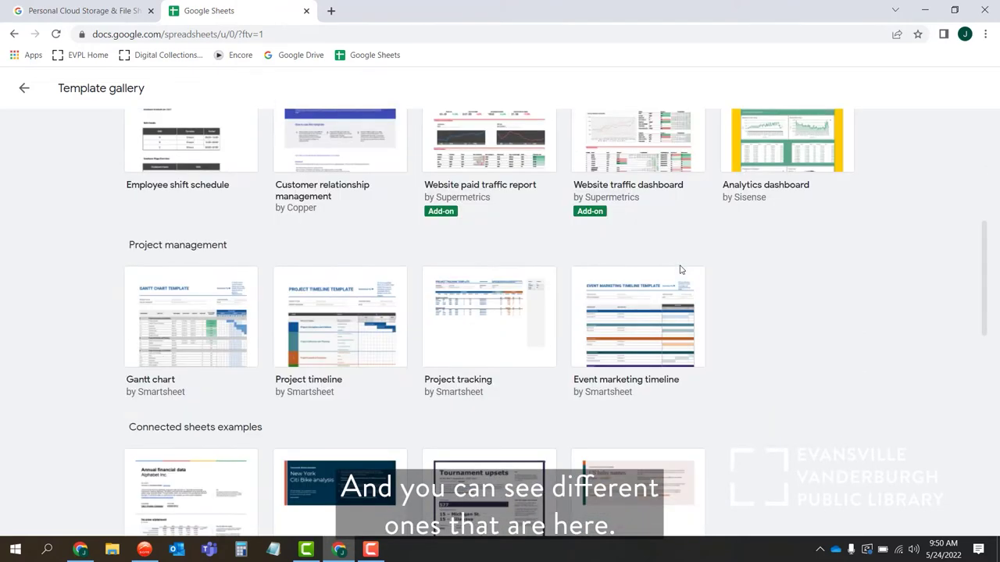
scroll(679, 270, up, 5)
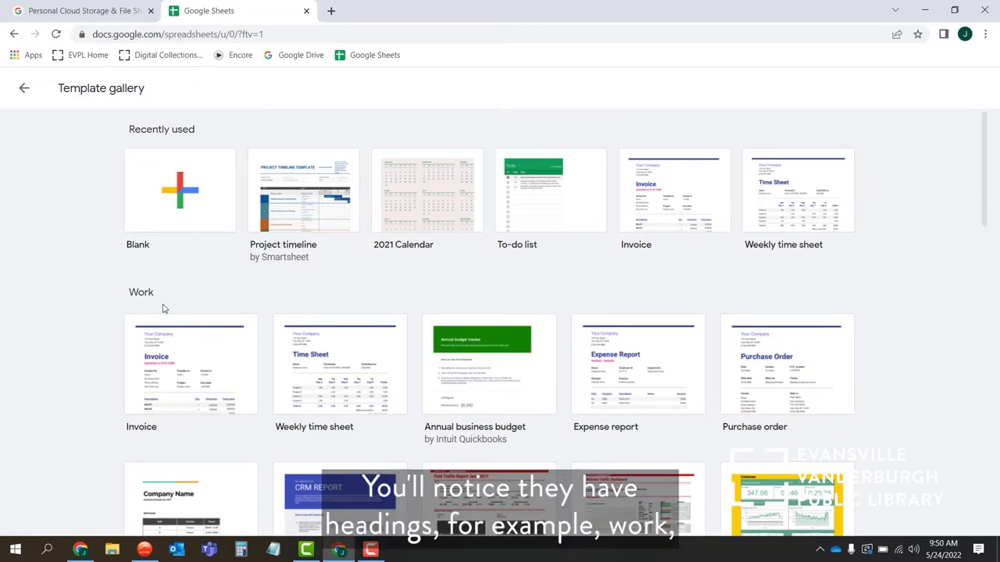
scroll(173, 434, down, 2)
scroll(173, 434, down, 4)
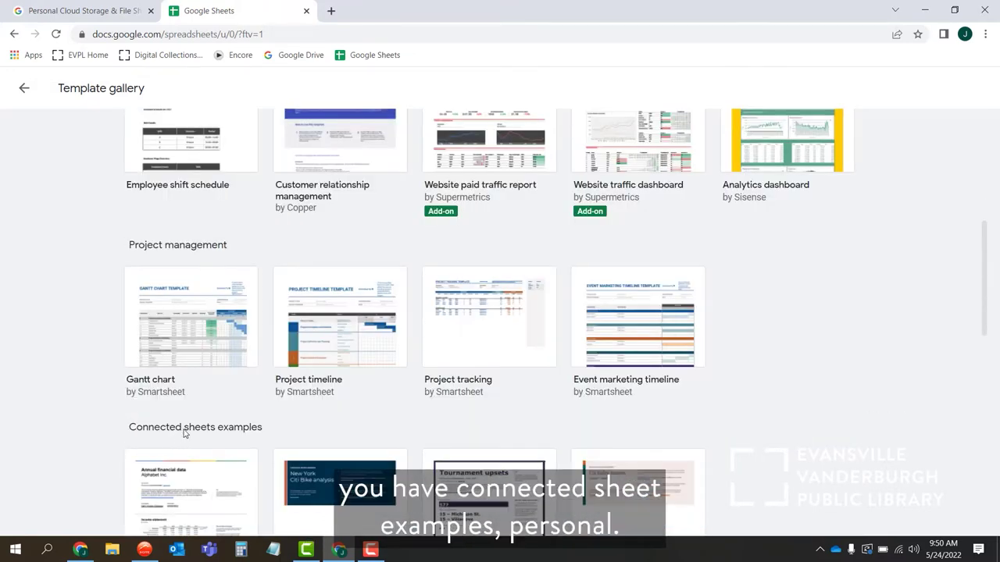
scroll(212, 430, down, 3)
scroll(215, 422, down, 3)
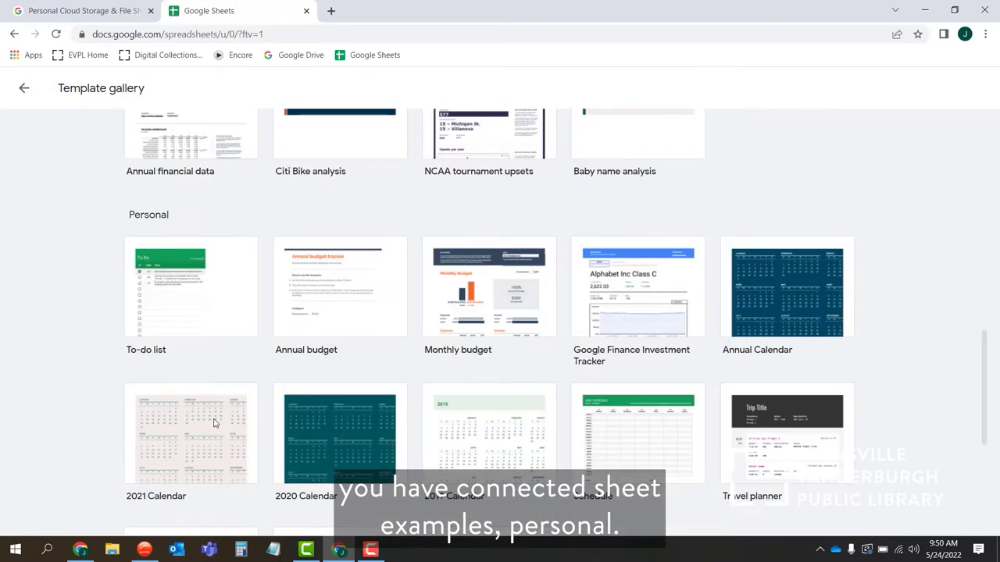
scroll(215, 423, down, 1)
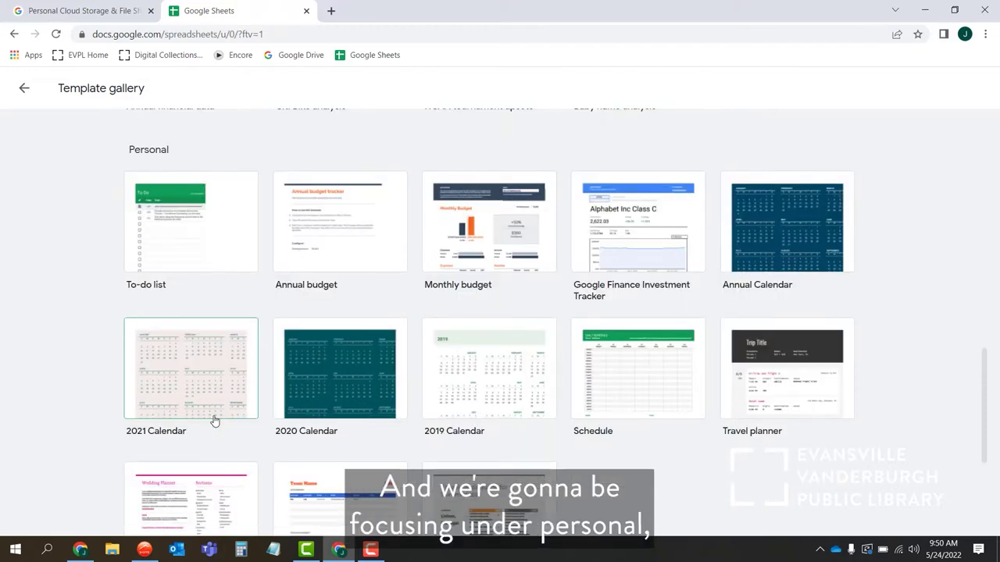
scroll(215, 422, down, 3)
scroll(215, 421, down, 1)
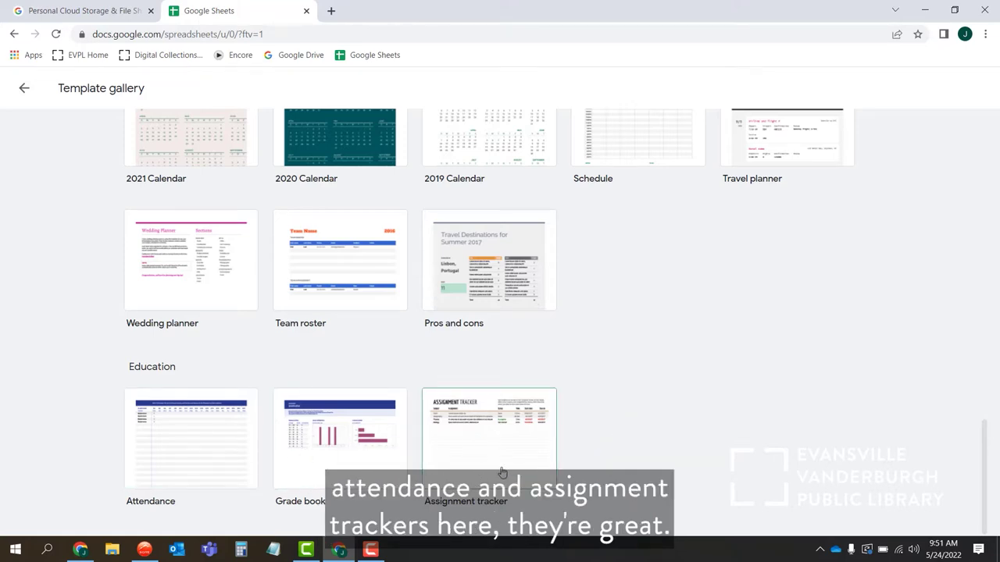
Create a new spreadsheet from the Monthly budget template in the gallery's Personal section
scroll(469, 469, up, 2)
scroll(347, 410, up, 2)
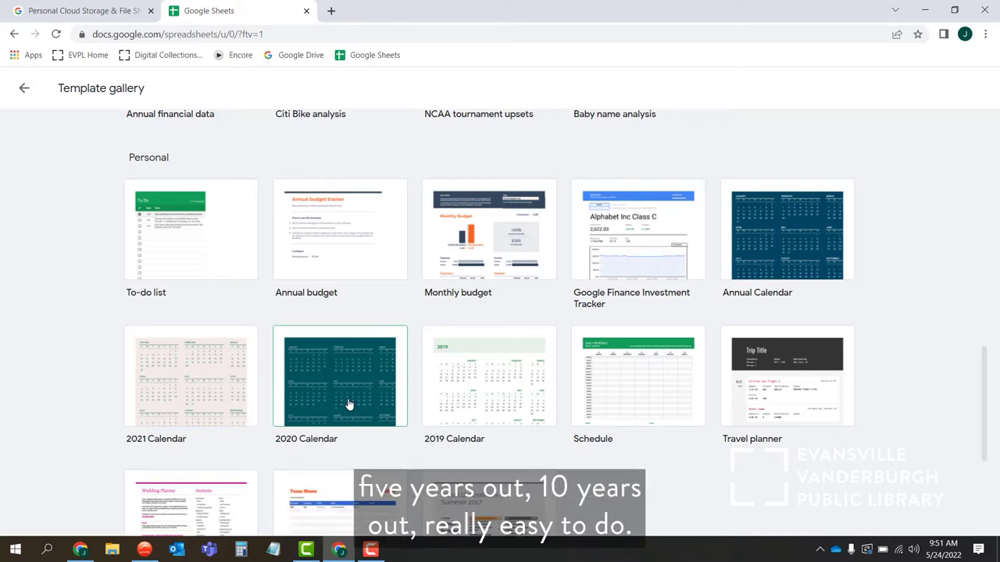
scroll(349, 404, up, 3)
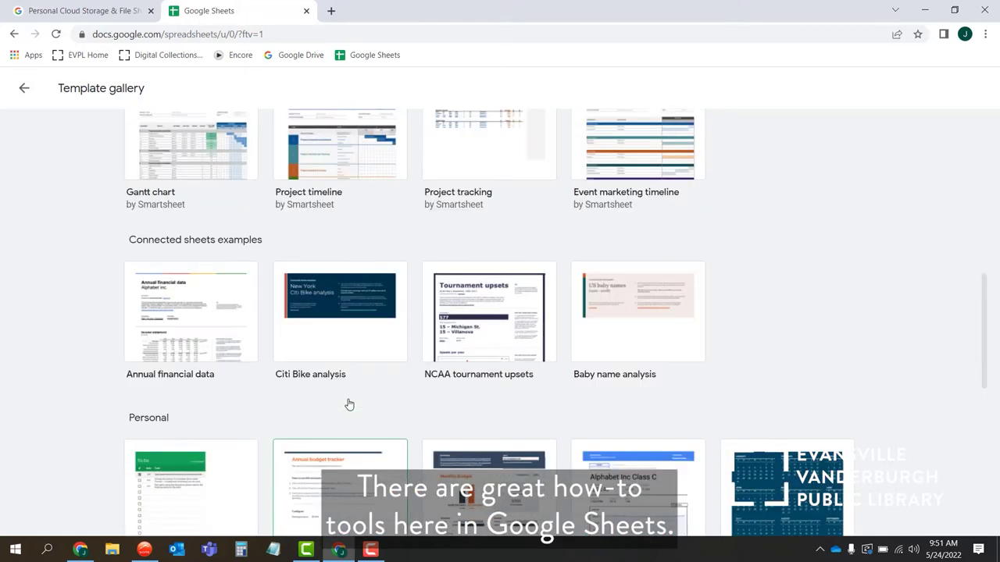
scroll(349, 404, up, 2)
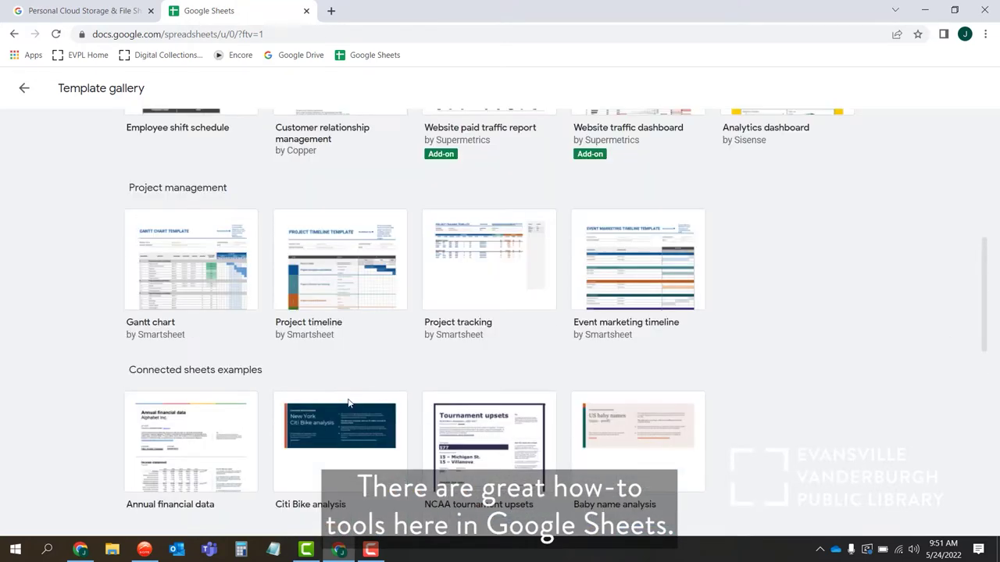
scroll(350, 404, up, 3)
scroll(350, 404, up, 3)
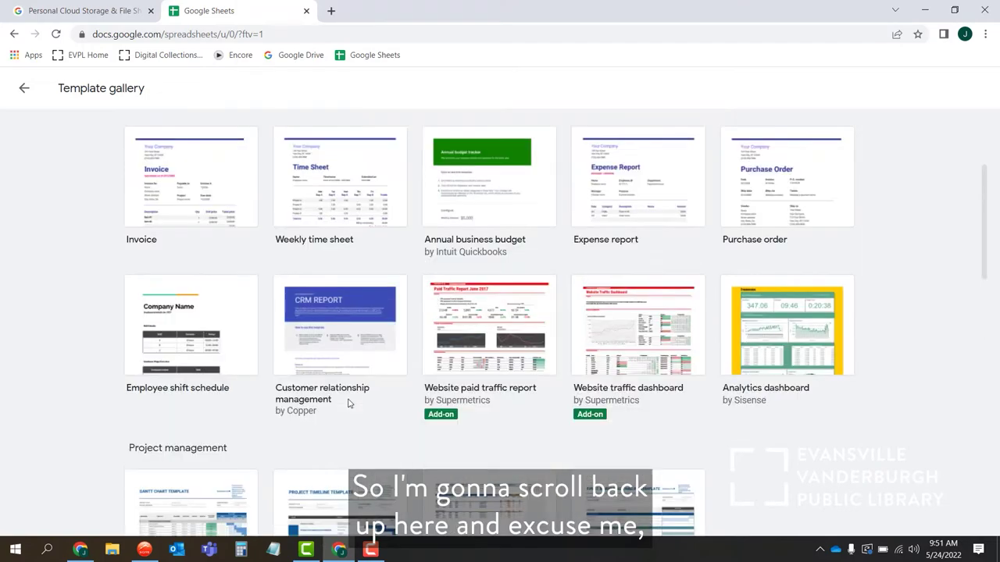
scroll(349, 404, down, 4)
scroll(349, 404, down, 2)
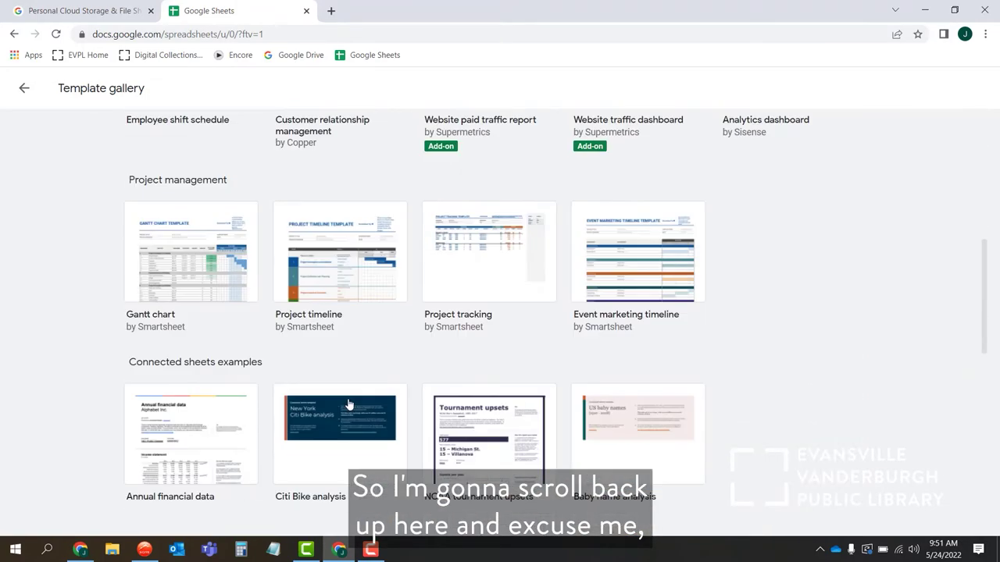
scroll(349, 404, down, 2)
scroll(349, 404, down, 3)
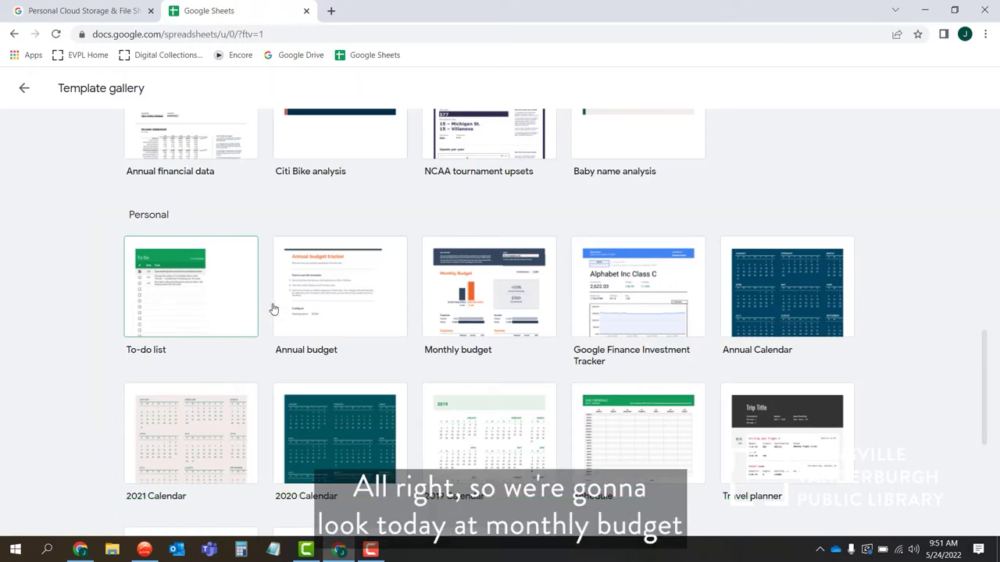
click(494, 321)
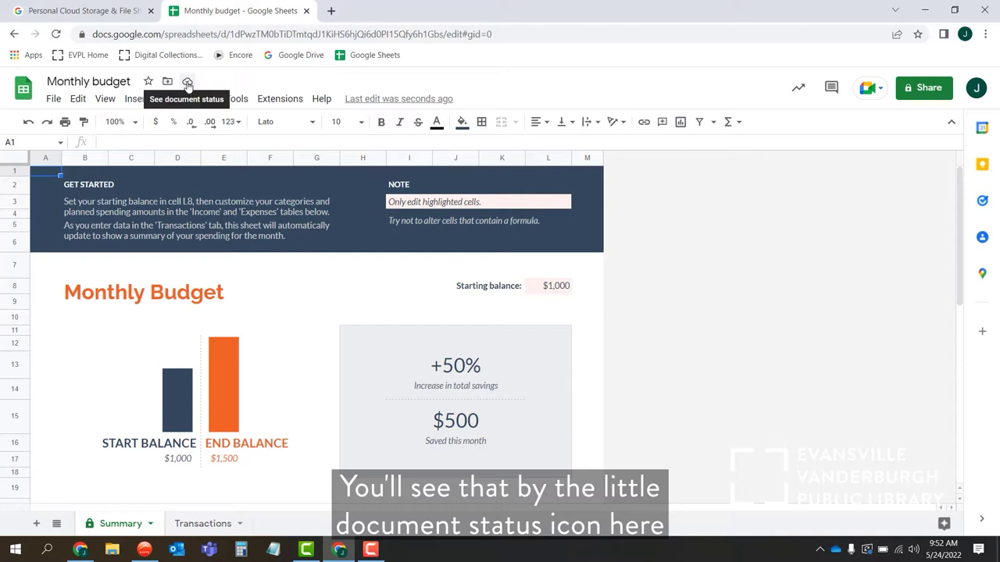
Rename the spreadsheet to "Monthly budget - June 2022"
click(134, 81)
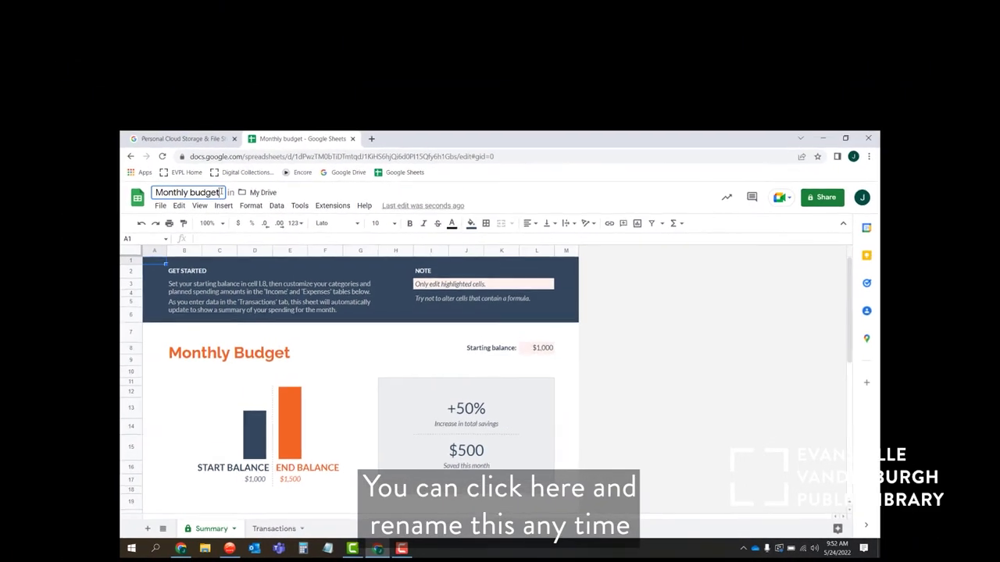
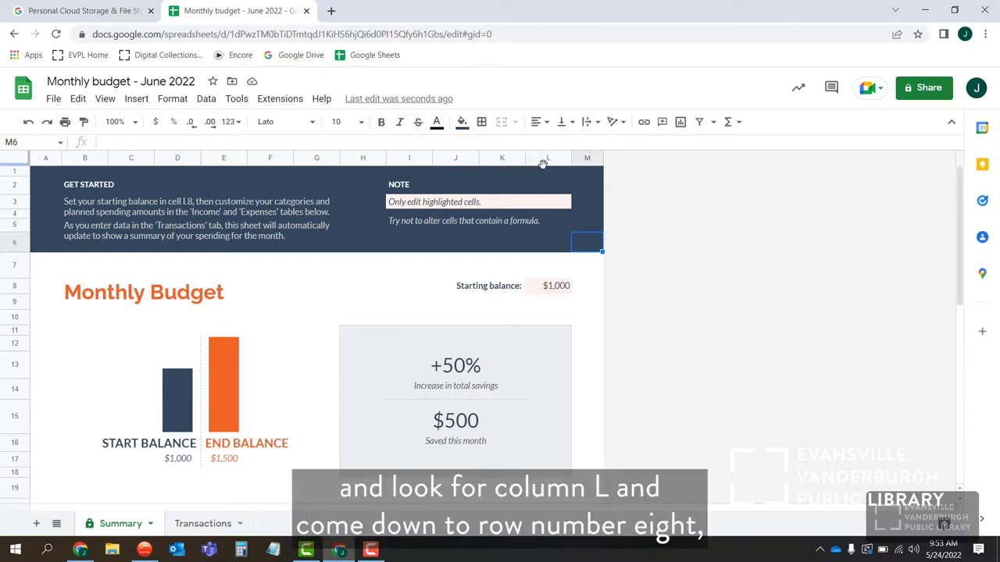
Look at the Transactions sheet, and set the starting balance in cell L8 of the Summary sheet to 2912
click(549, 288)
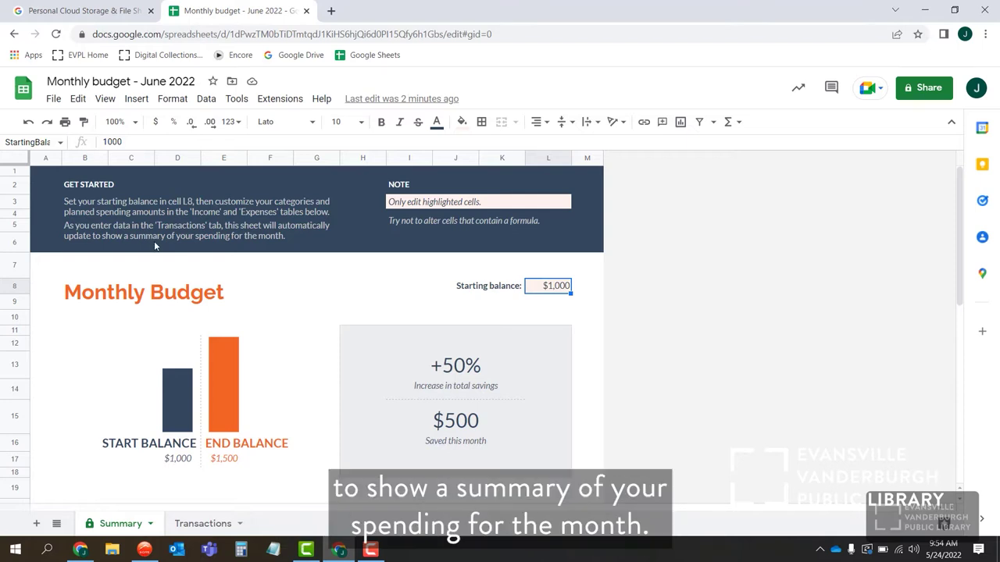
click(203, 524)
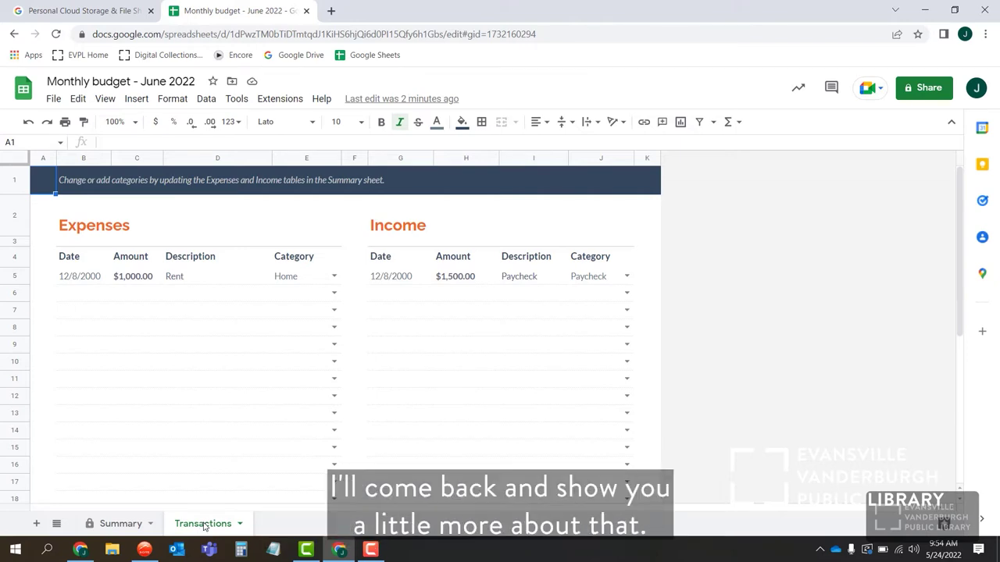
click(106, 527)
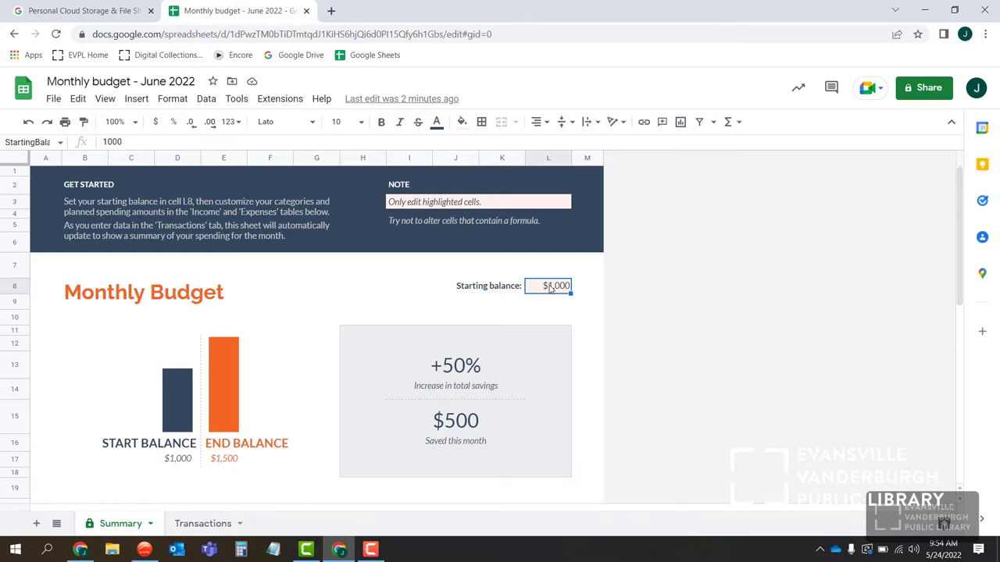
text(2912)
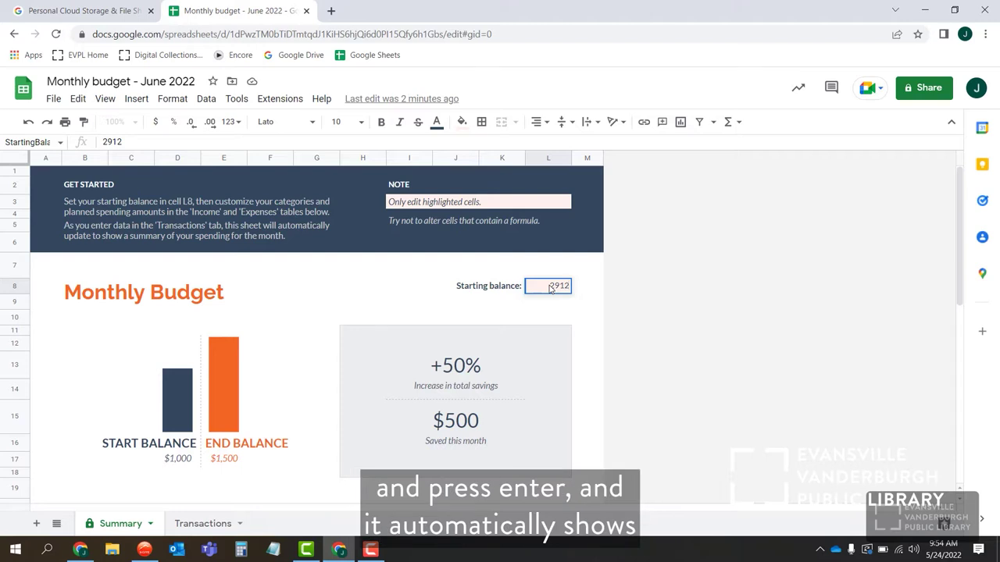
key(Return)
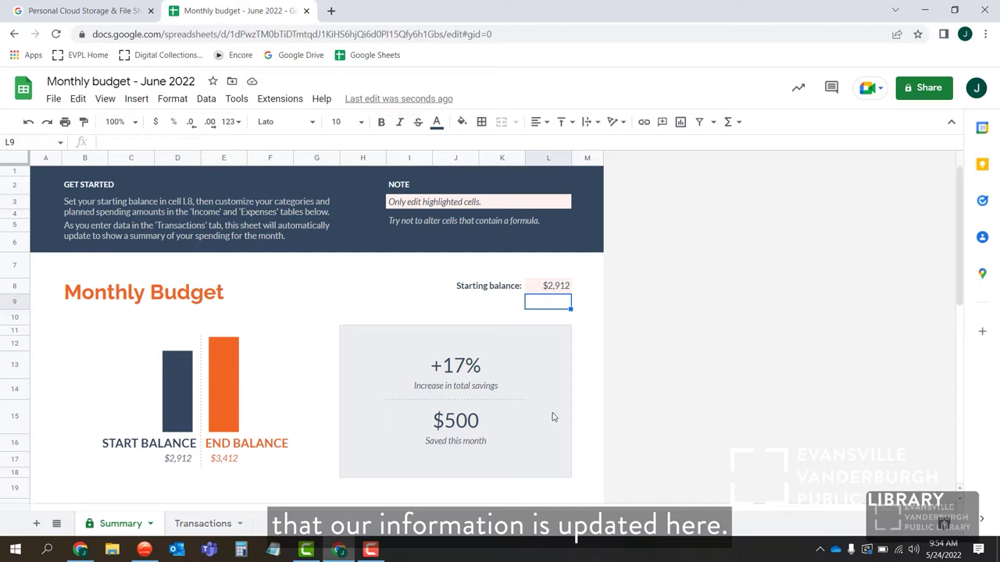
Examine the highlighted editable cells on the Summary sheet, from the starting balance to the Expenses and Income category tables
scroll(555, 418, down, 2)
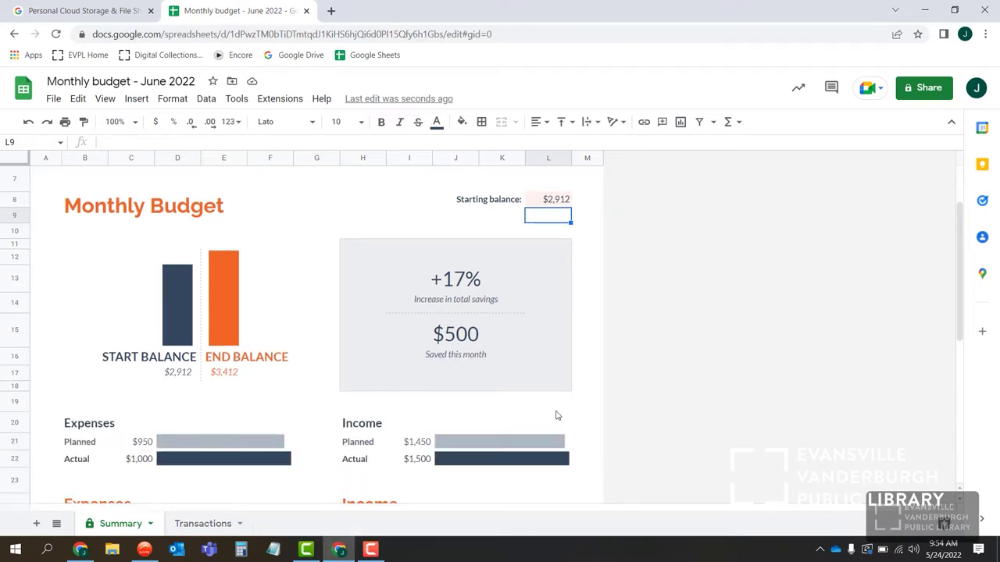
scroll(557, 416, down, 3)
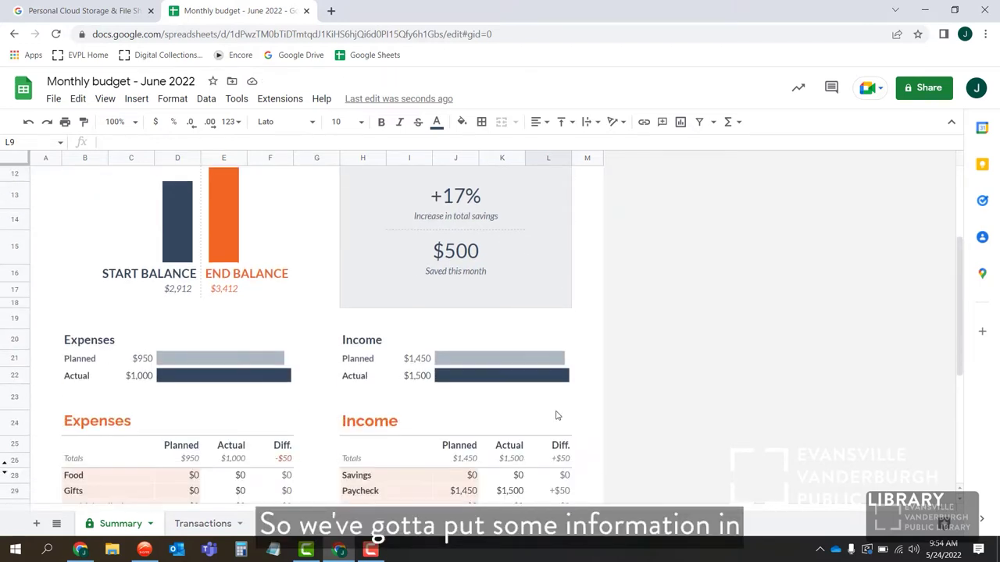
scroll(556, 414, up, 3)
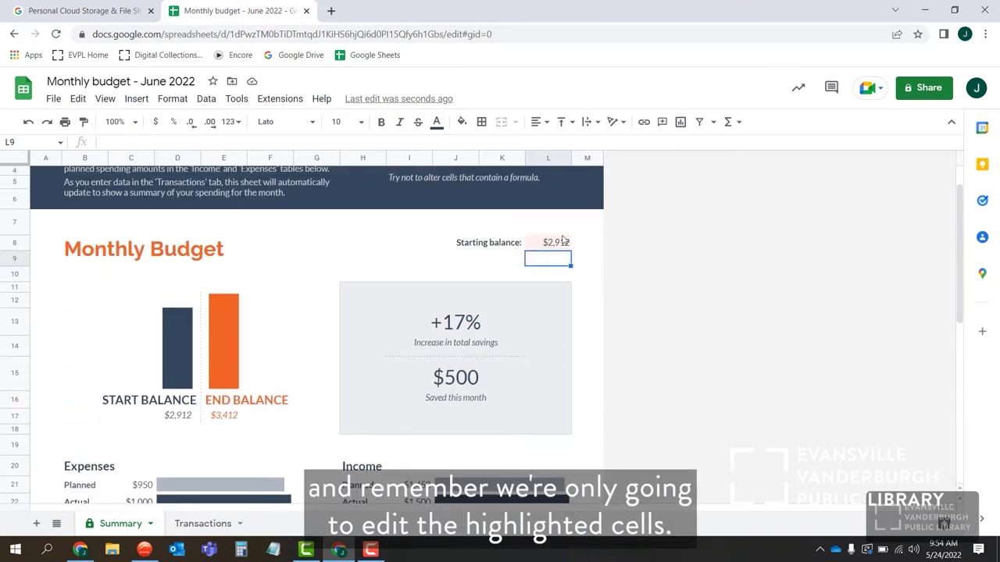
scroll(487, 215, up, 1)
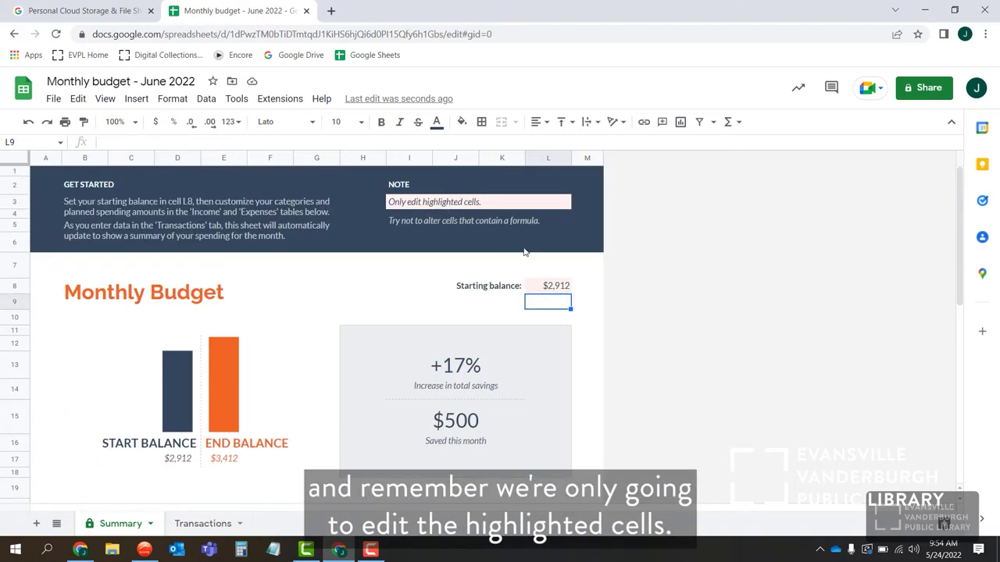
click(540, 286)
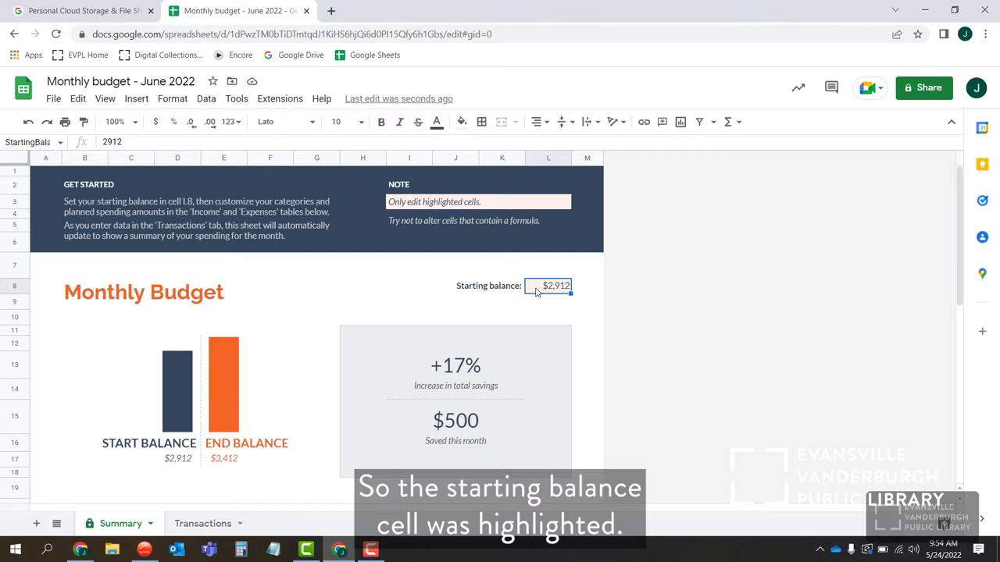
scroll(536, 292, down, 3)
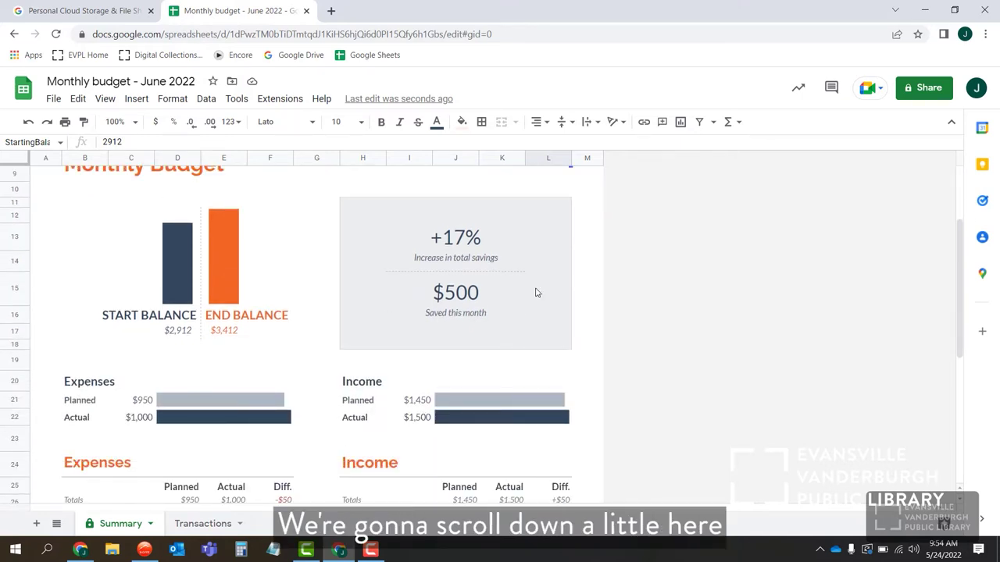
scroll(536, 292, down, 4)
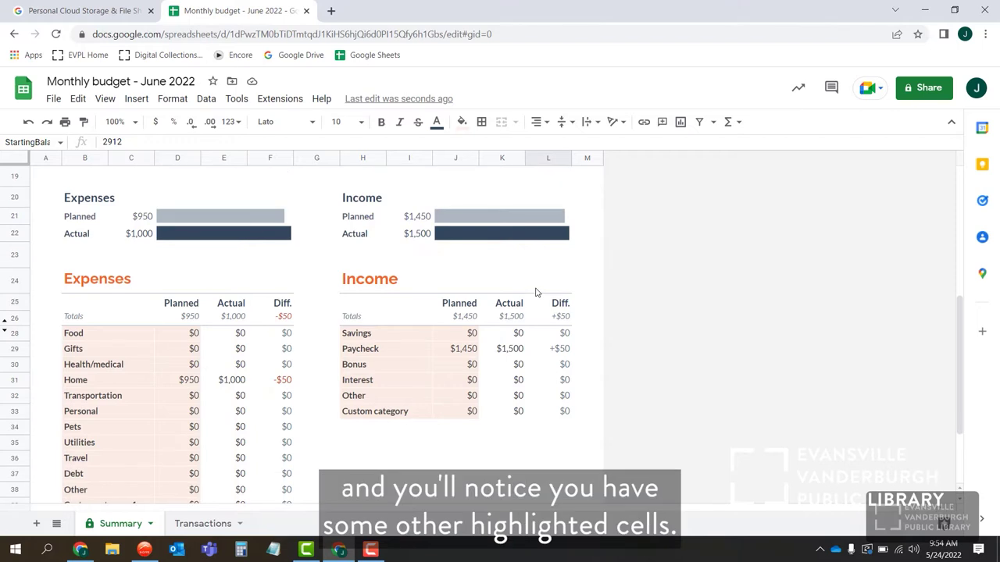
scroll(535, 291, down, 2)
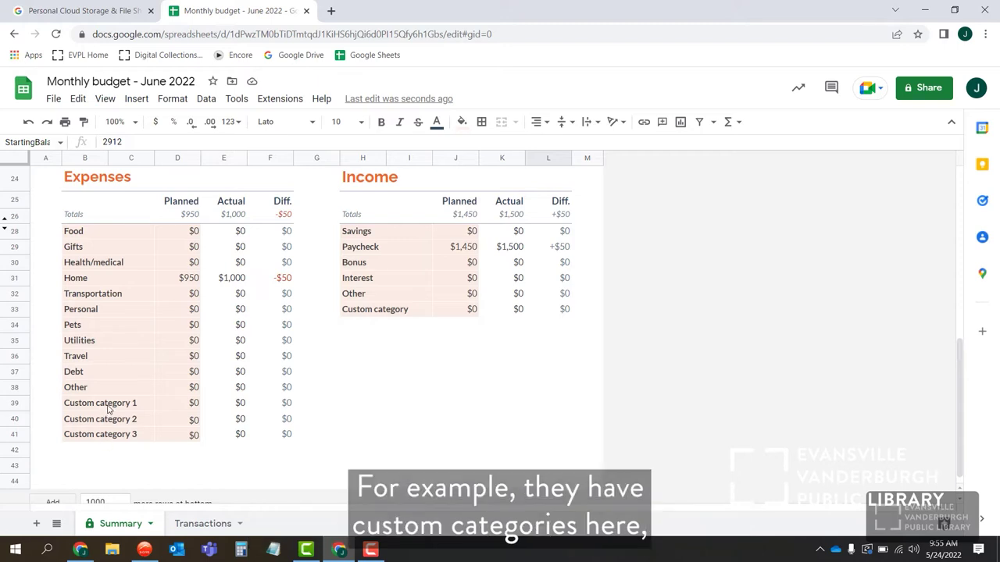
Rename the Utilities category in the Expenses table to CenterPoint and reselect its cell
click(115, 341)
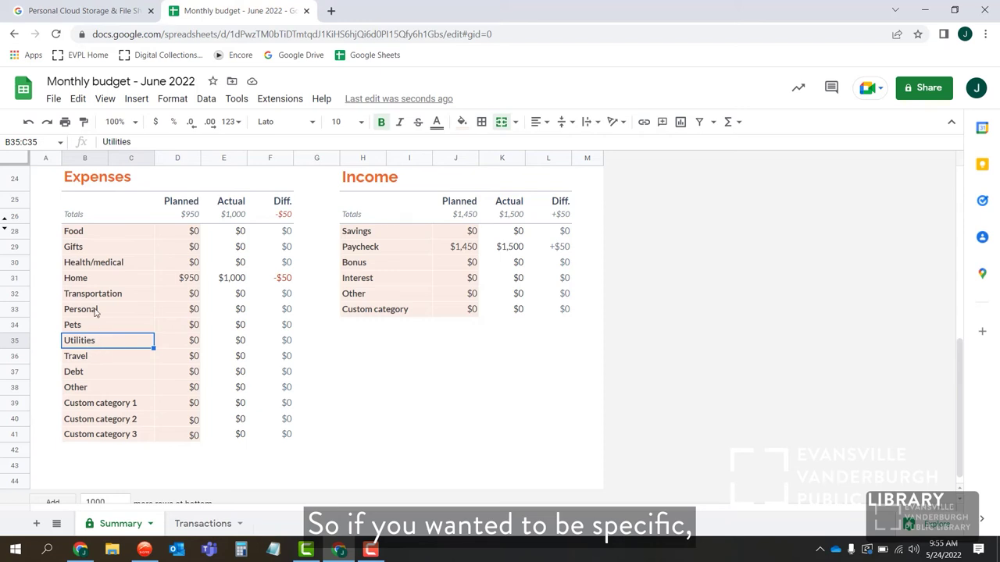
scroll(110, 343, up, 2)
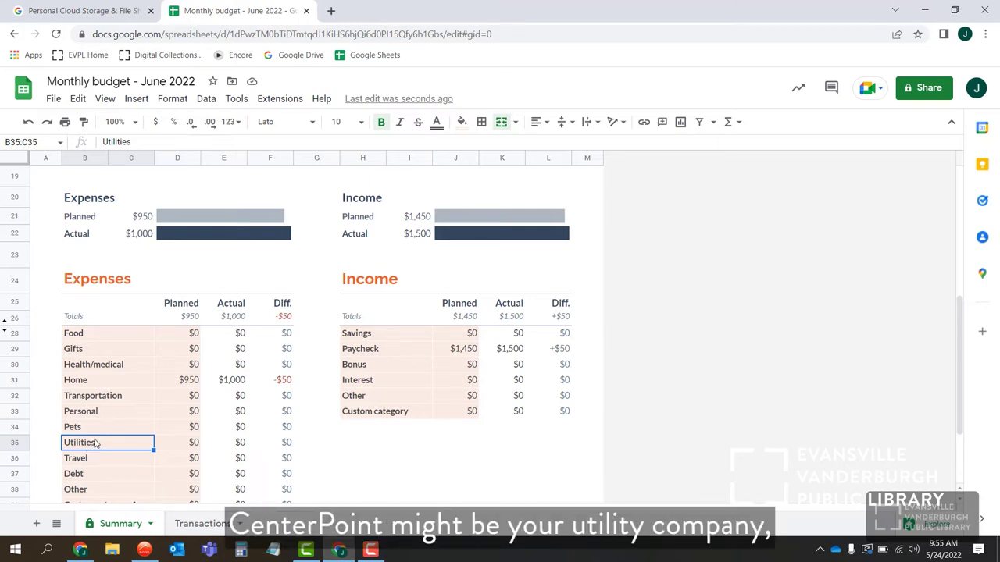
text(CenterPoint)
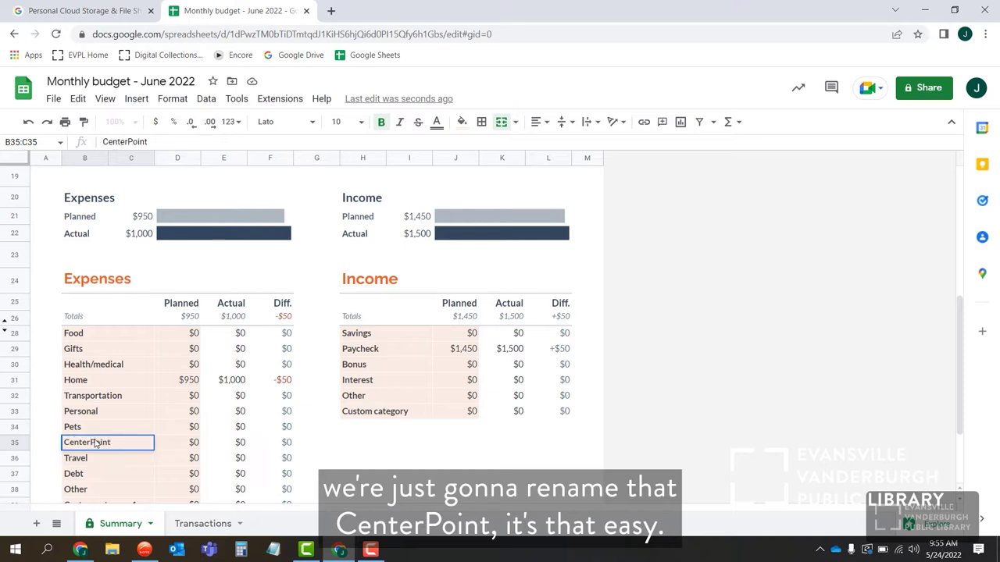
key(Return)
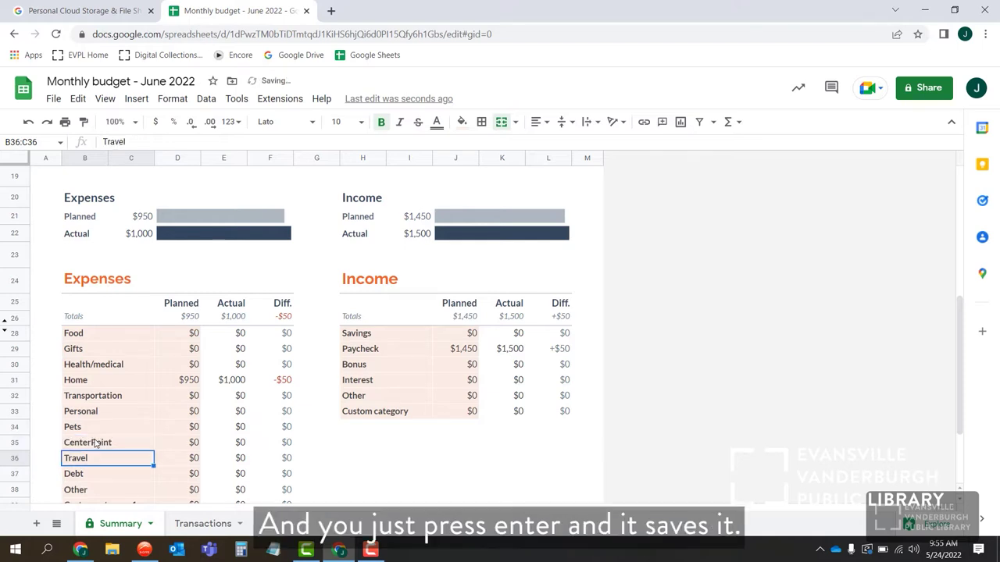
click(94, 443)
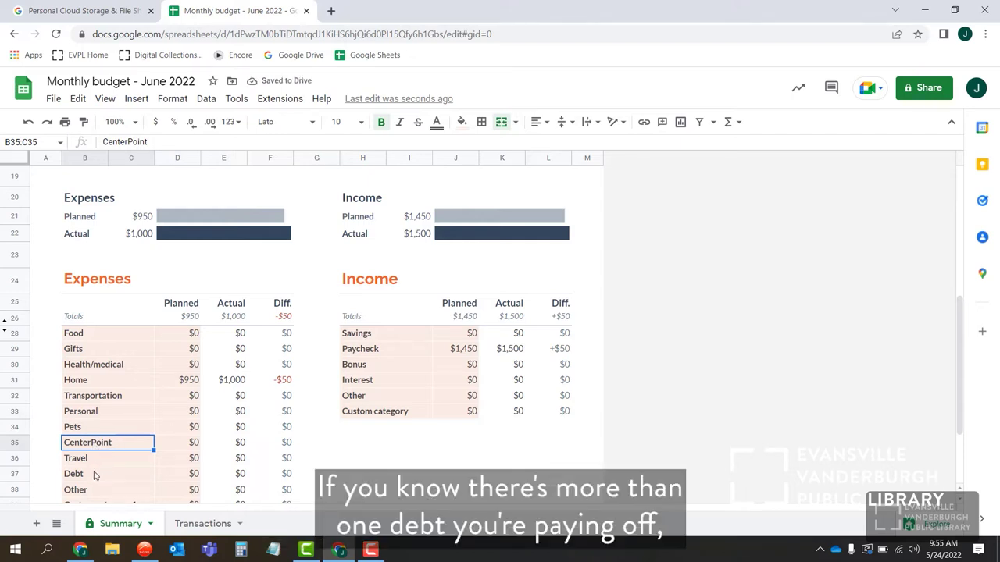
Rename the Debt category in the Expenses table to Debts
double_click(94, 475)
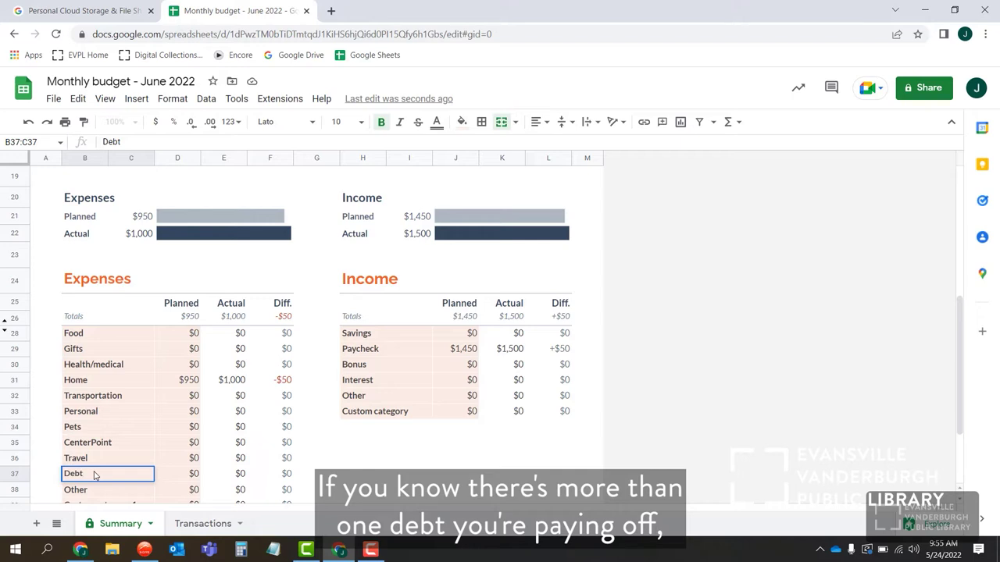
text(s)
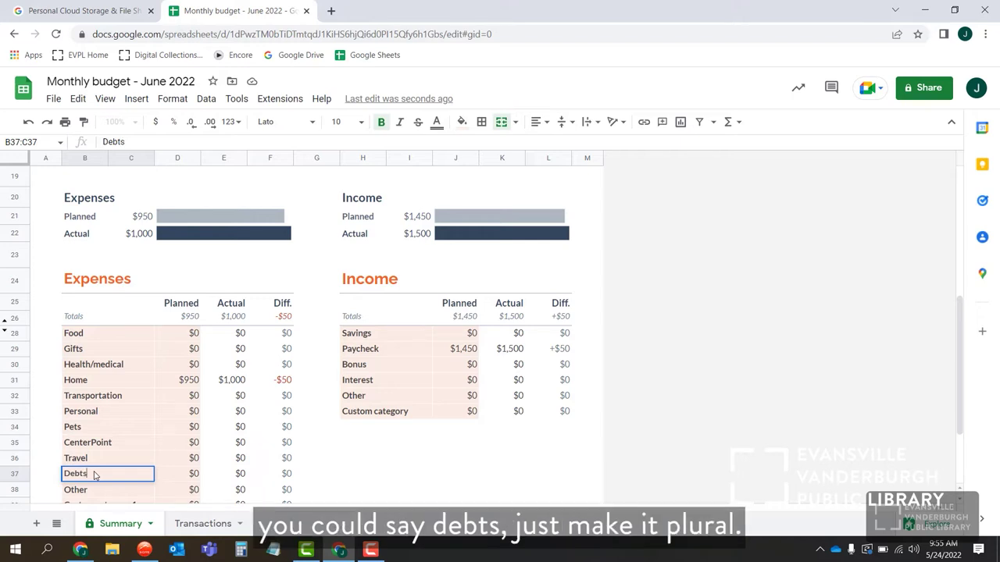
click(100, 459)
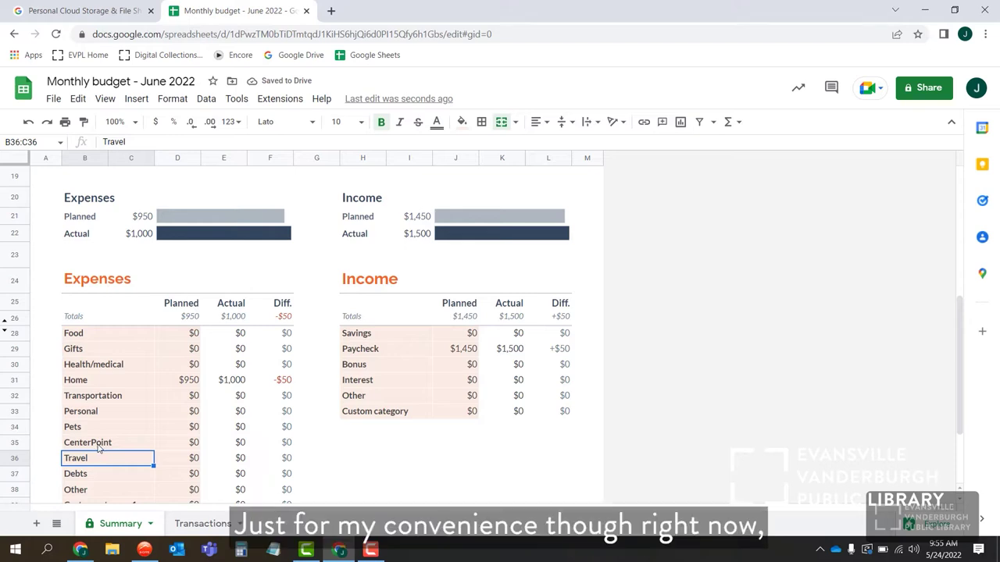
Rename the CenterPoint category in the Expenses table back to Utilities
click(98, 447)
double_click(98, 447)
text(U)
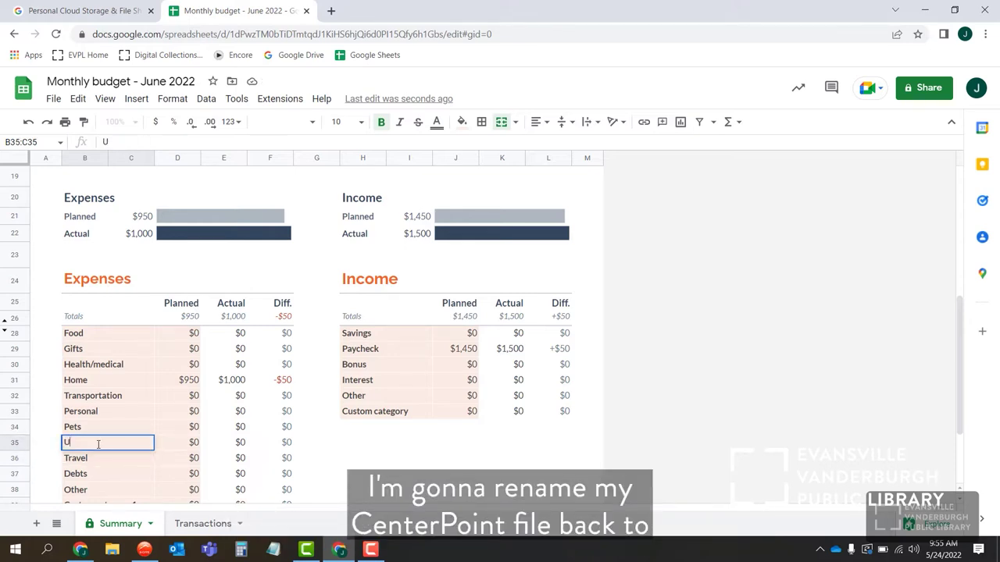
text(tilities)
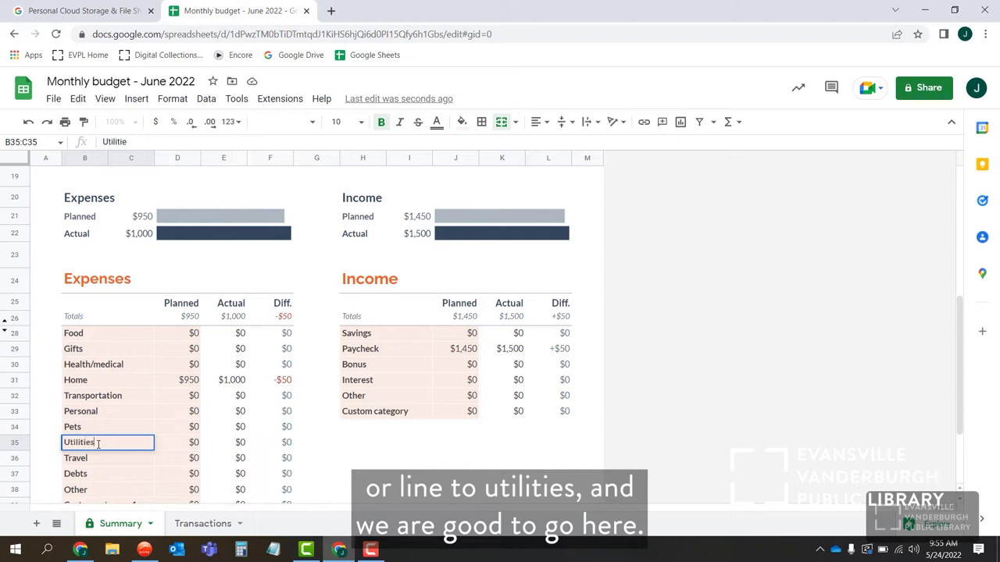
key(Return)
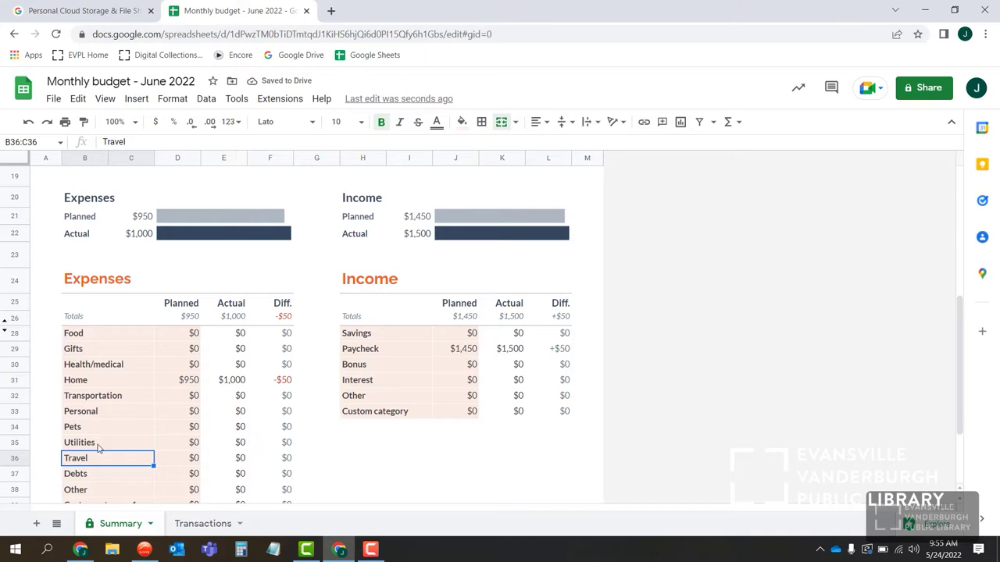
Set the planned amount for Home in the Expenses table to 725
scroll(98, 445, down, 1)
scroll(98, 448, up, 3)
scroll(97, 448, down, 3)
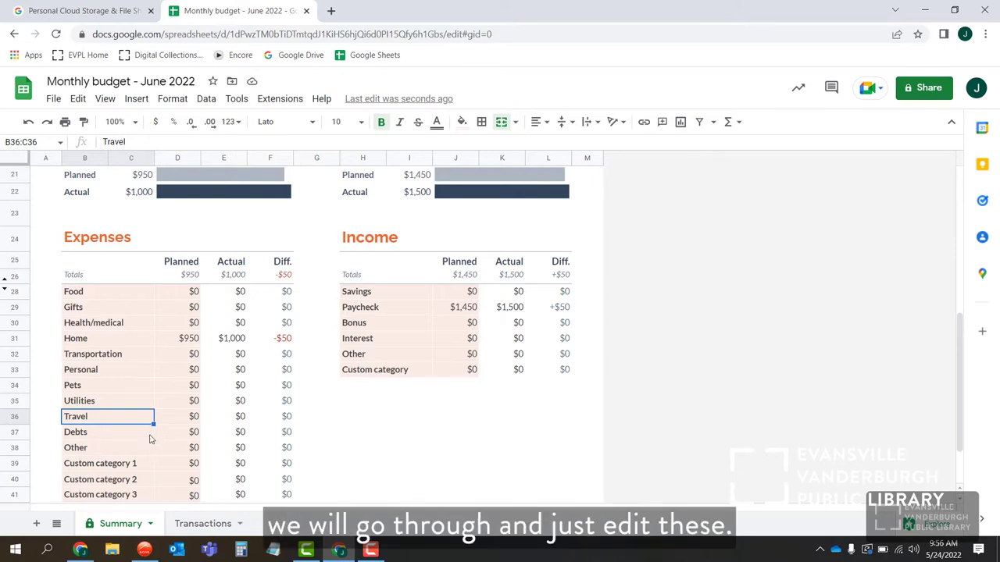
scroll(139, 375, up, 5)
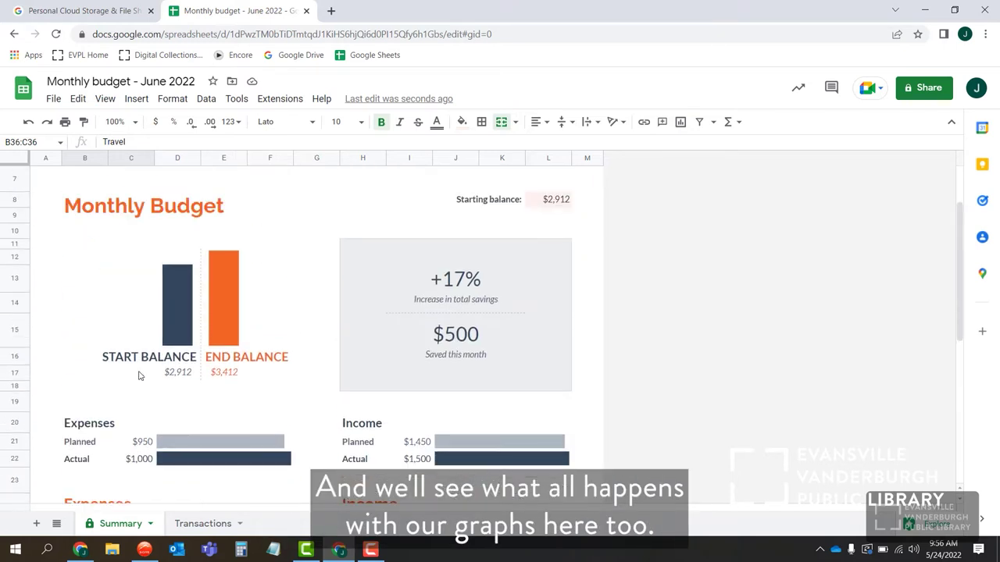
scroll(139, 376, down, 2)
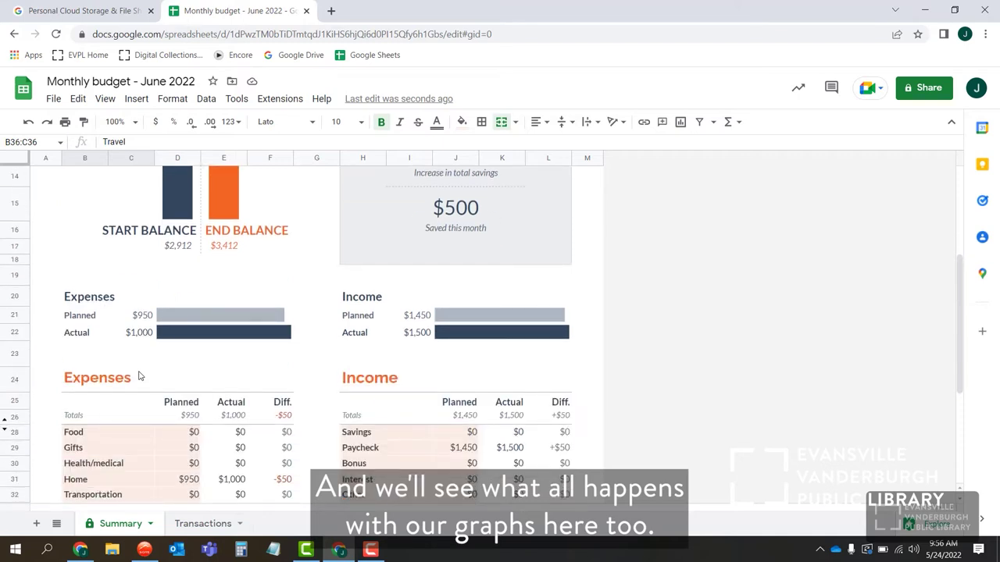
scroll(139, 375, down, 2)
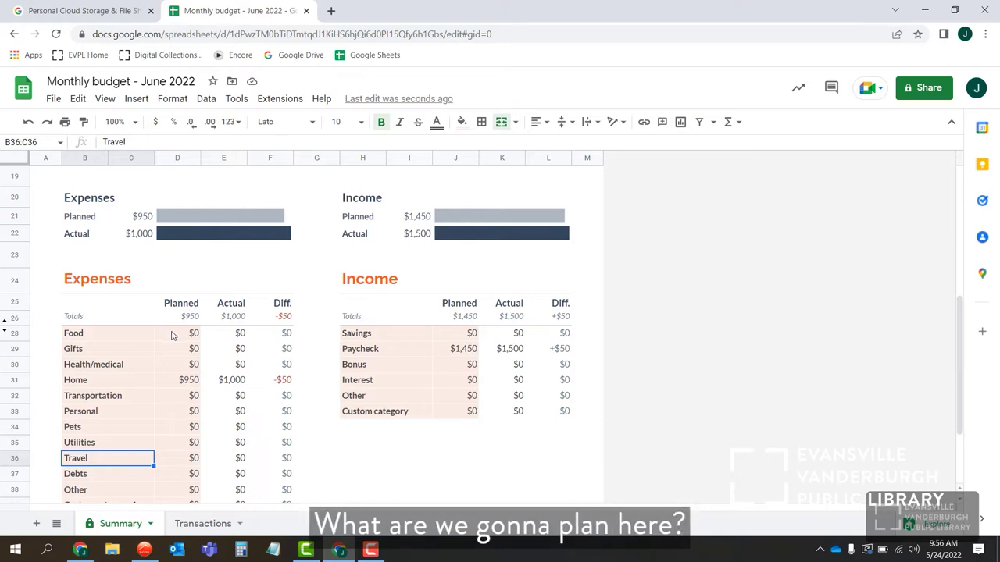
click(172, 363)
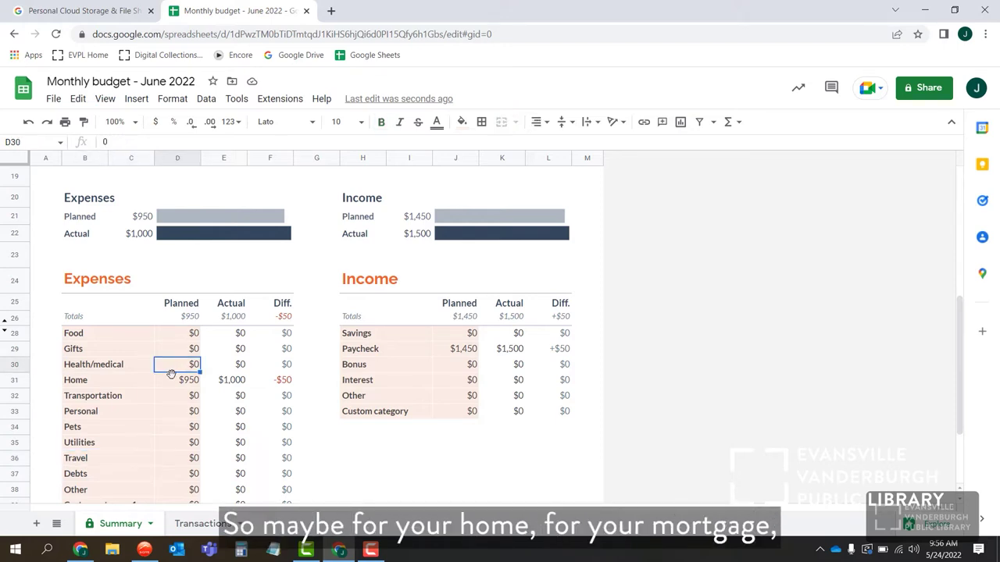
click(173, 379)
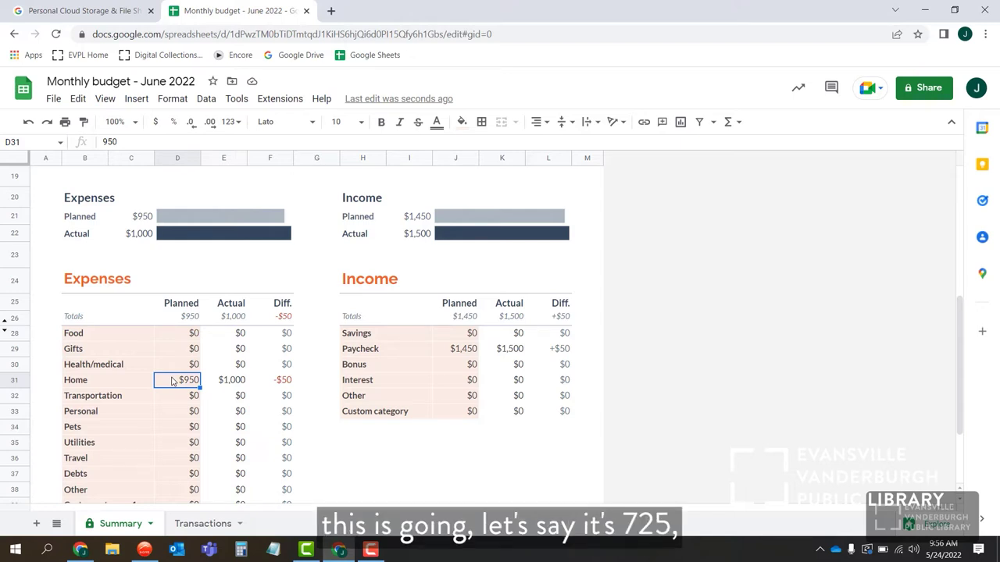
text(725)
key(Return)
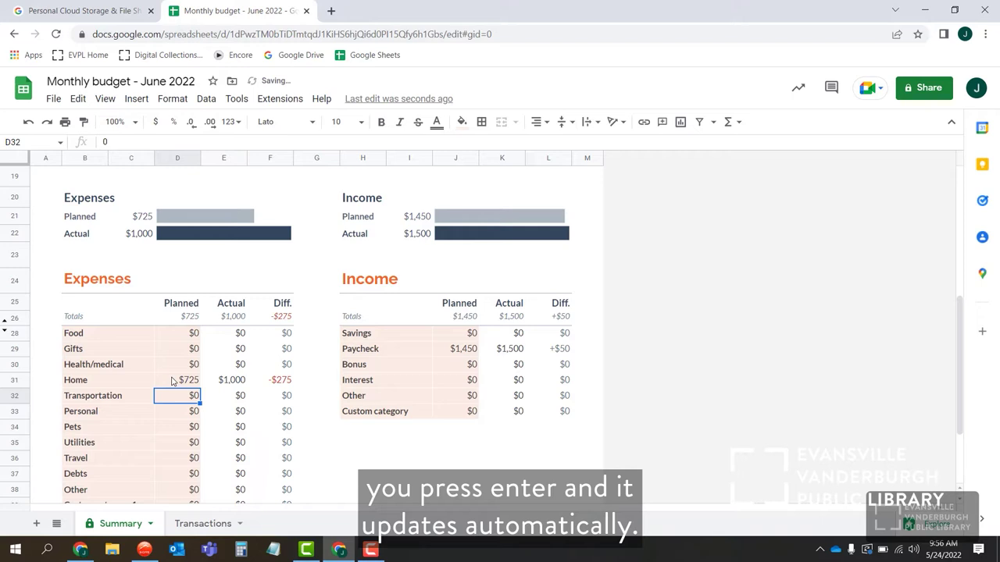
Set the planned amount for Food in the Expenses table to 390
click(181, 336)
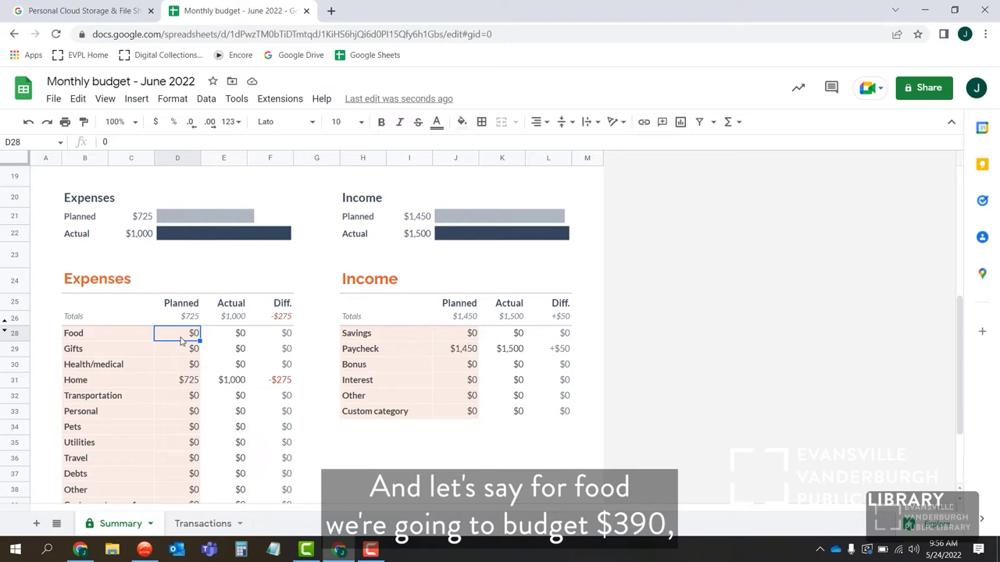
text(390)
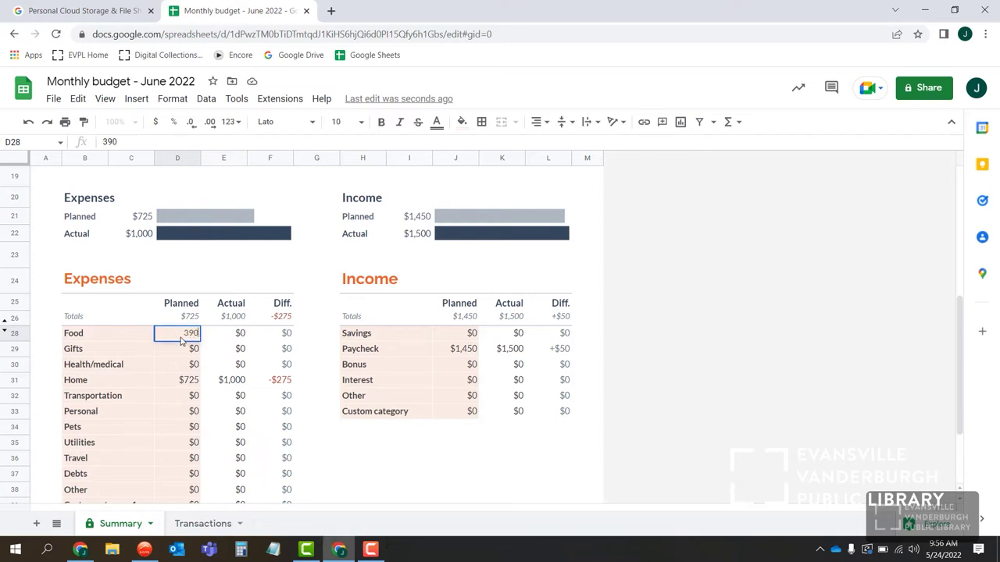
key(Return)
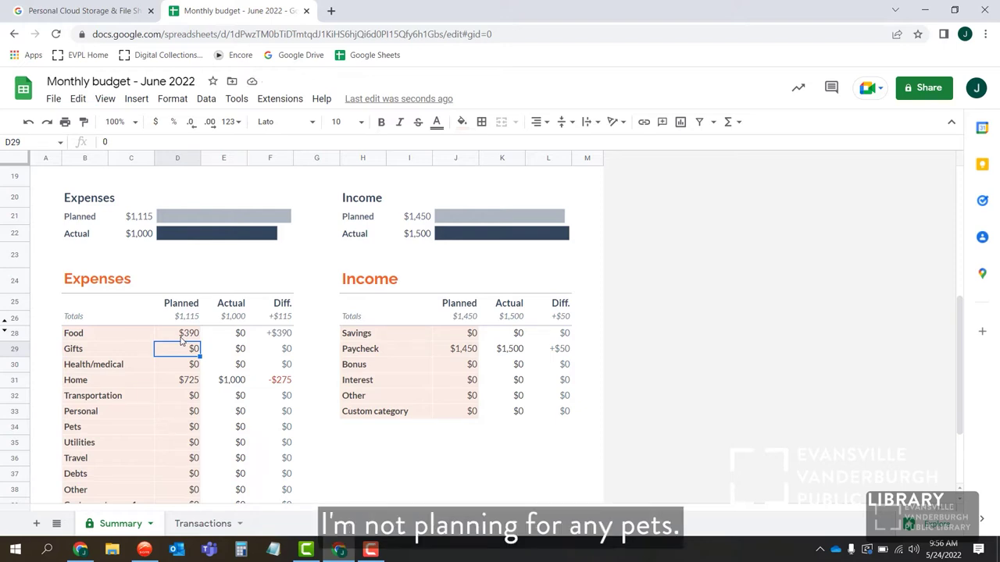
Check the budget charts on the Summary sheet, and set the planned Health/medical expense to 70
scroll(182, 340, up, 5)
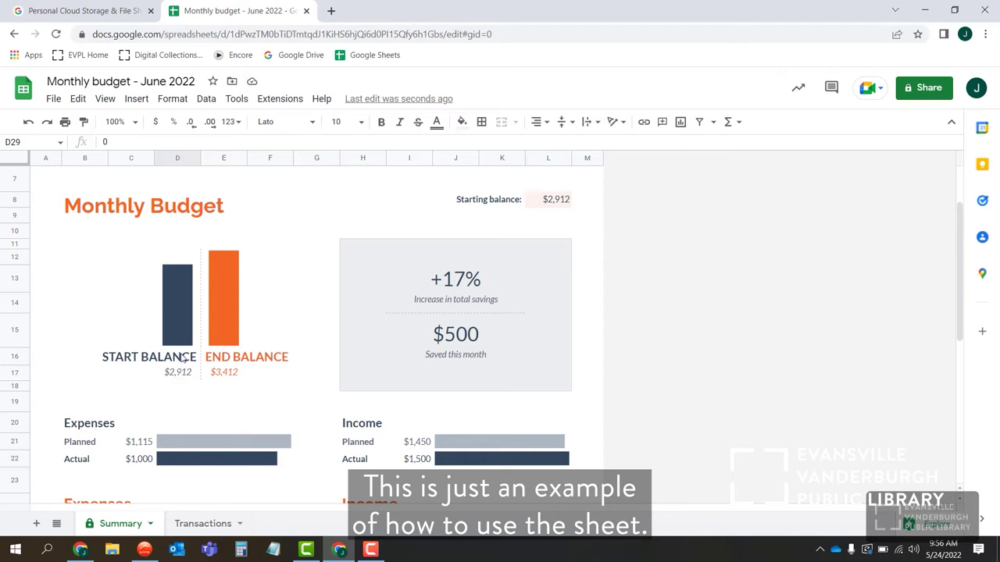
scroll(182, 357, up, 2)
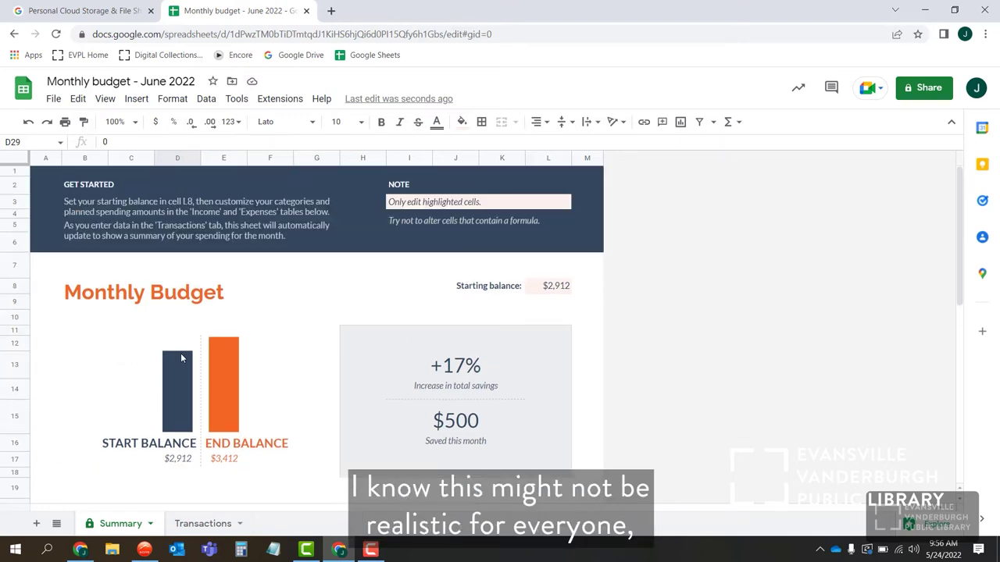
scroll(182, 357, down, 5)
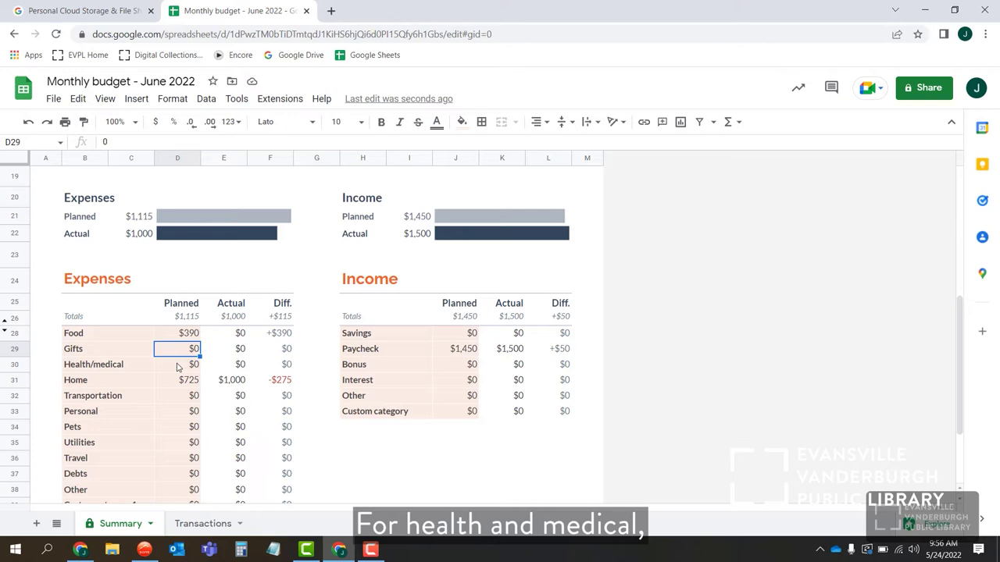
click(178, 367)
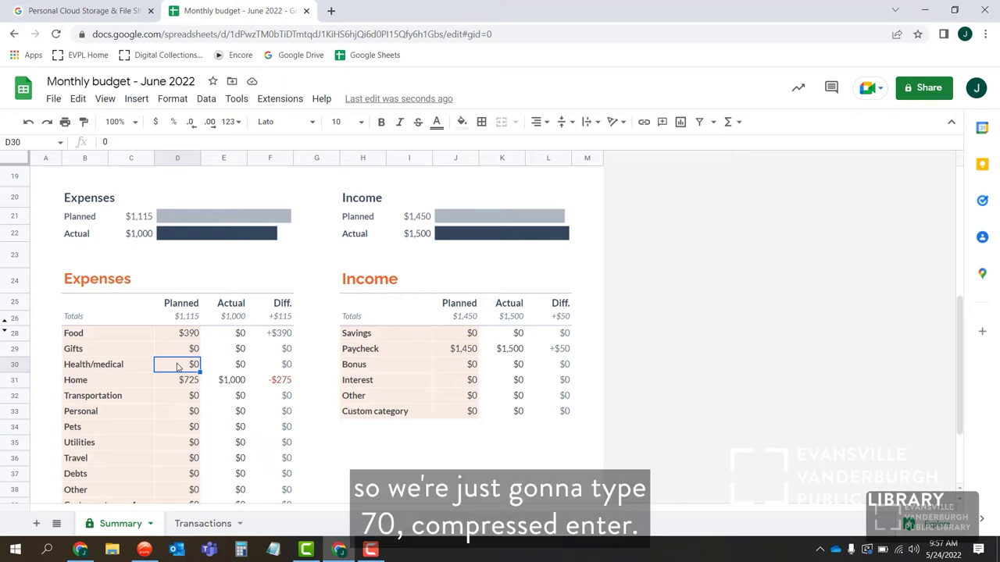
text(70)
key(Return)
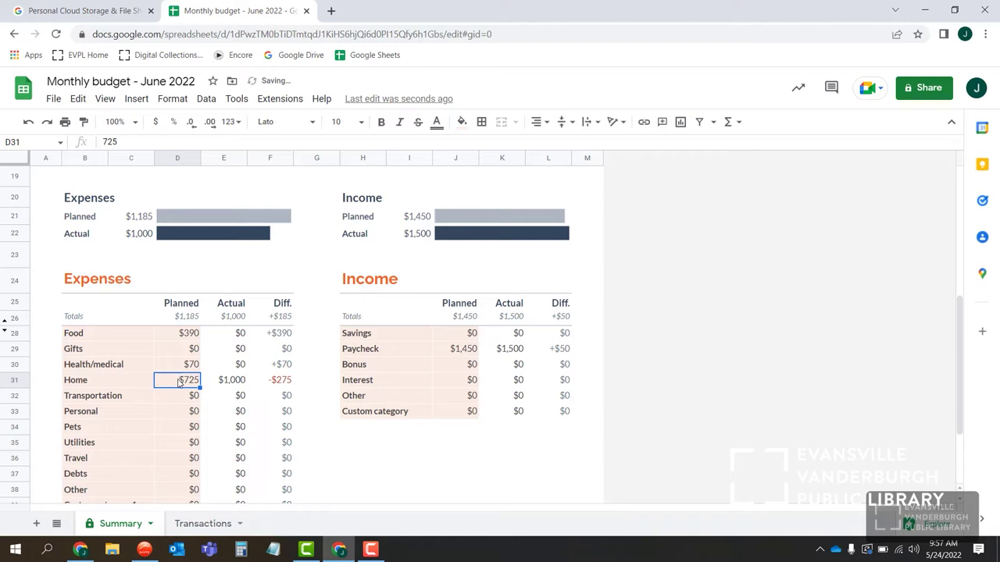
Set the planned amount for Transportation in the Expenses table to 250
click(178, 396)
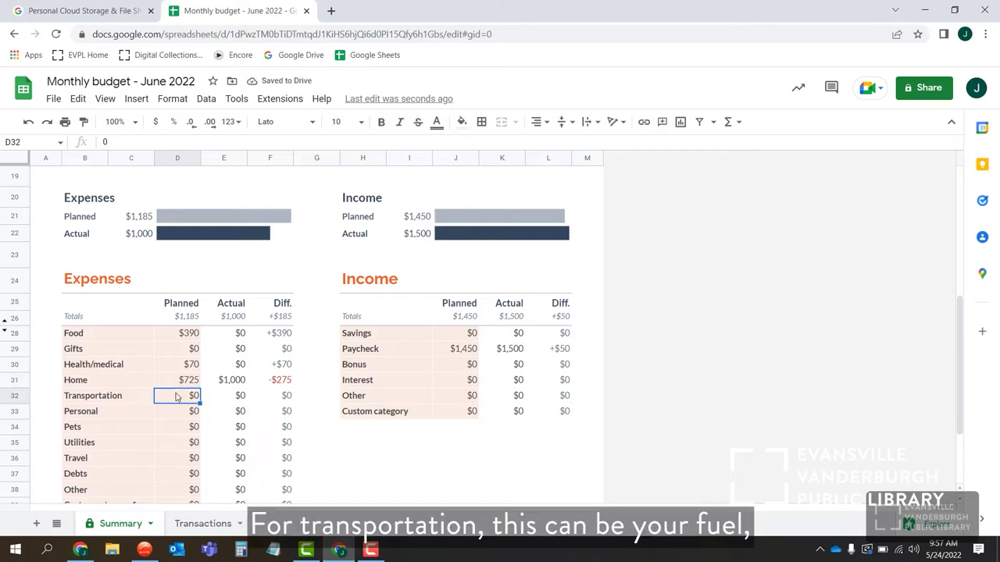
scroll(174, 416, down, 1)
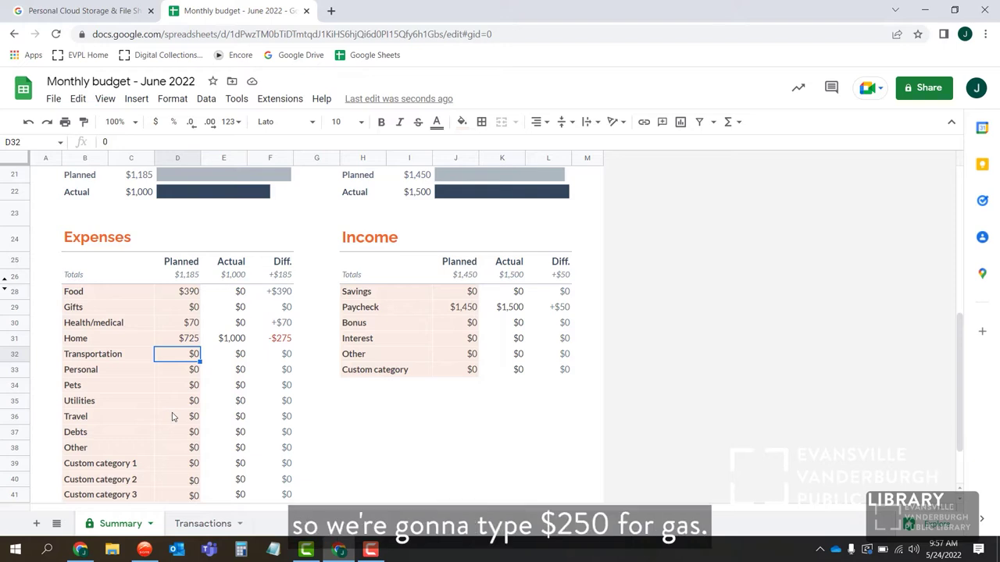
text(250)
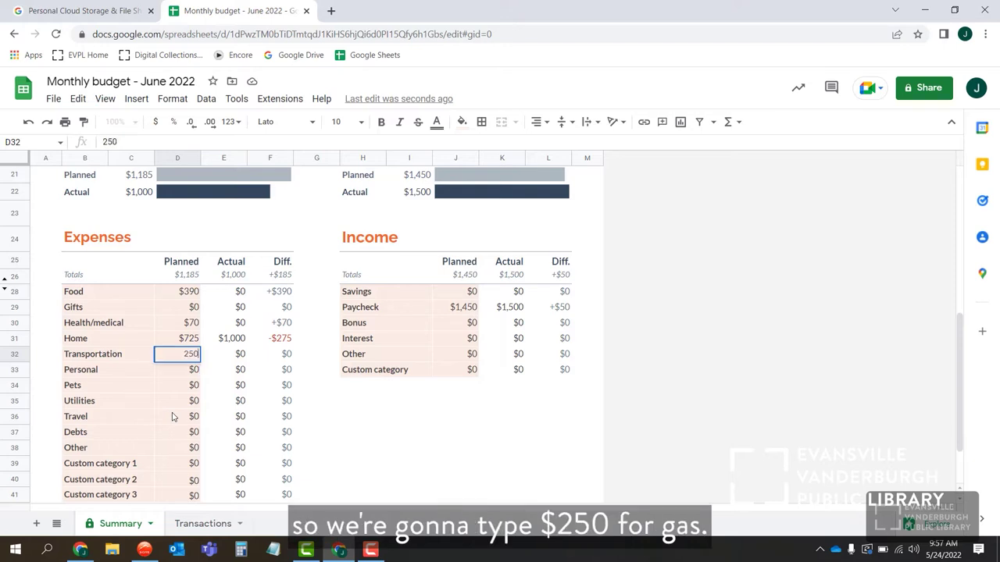
key(Return)
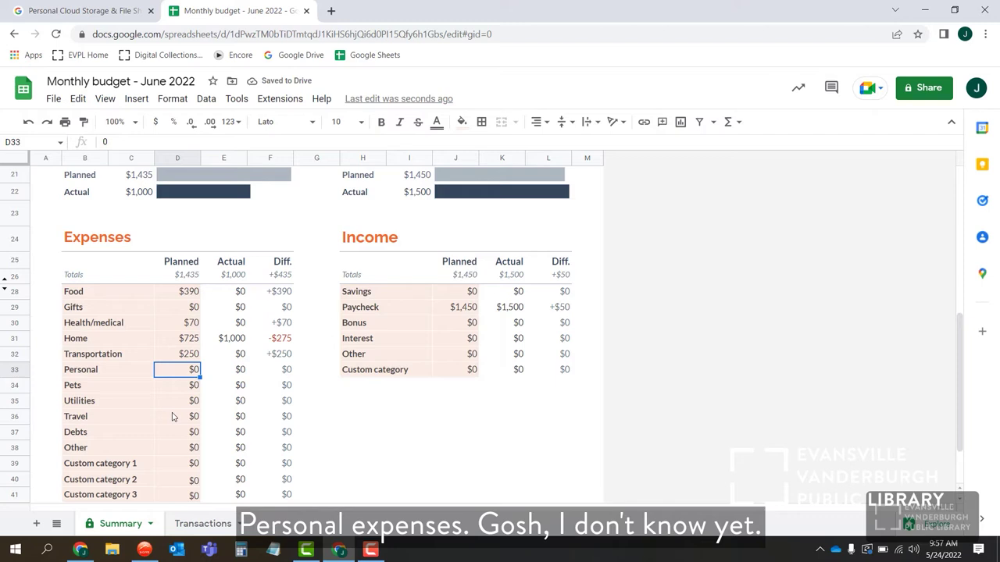
Leave Personal and Pets without a planned amount and set the planned Utilities expense to 300
click(178, 389)
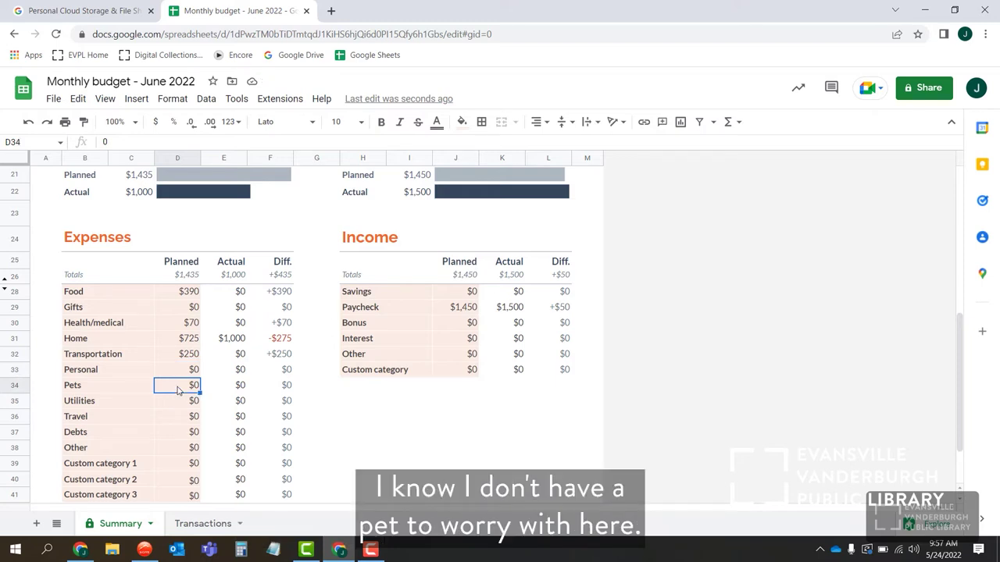
click(178, 403)
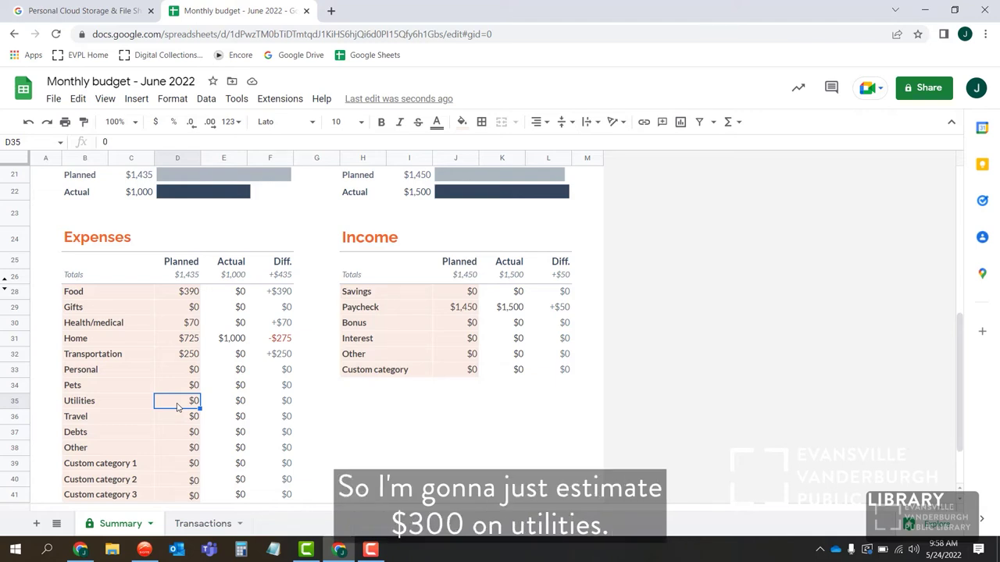
text(300)
key(Return)
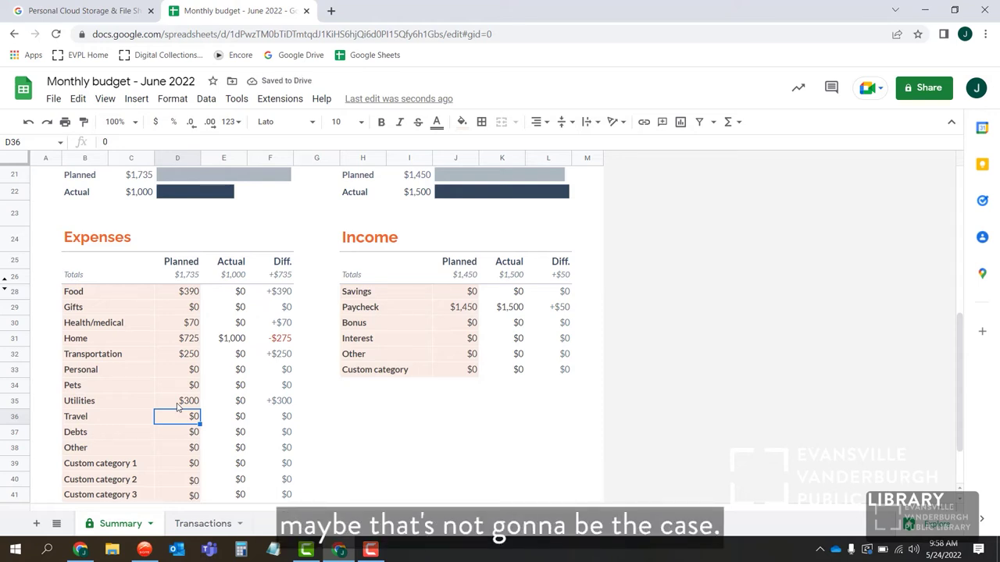
Set the planned expenses to 85 for Debts and 200 for Other
click(168, 435)
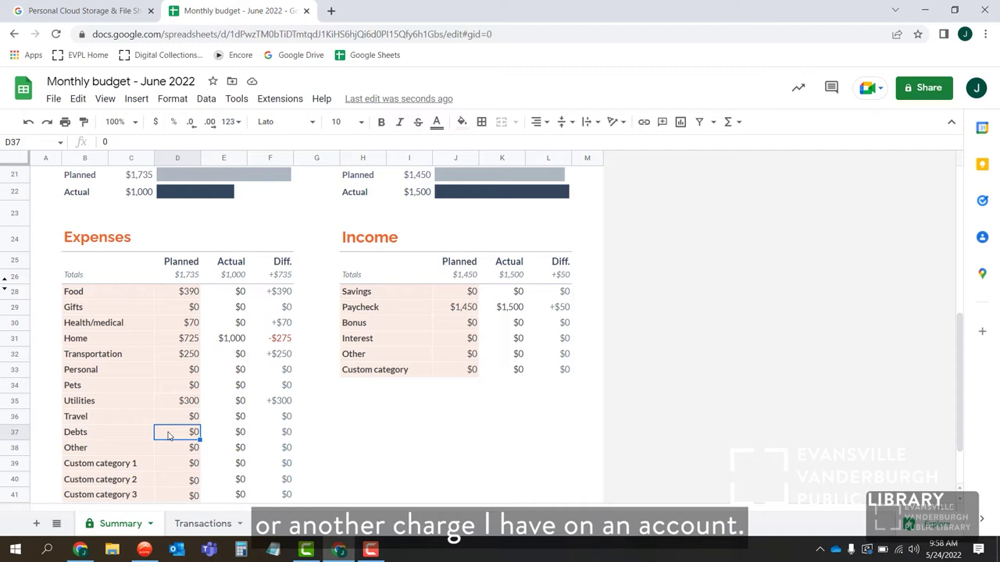
text(85)
key(Return)
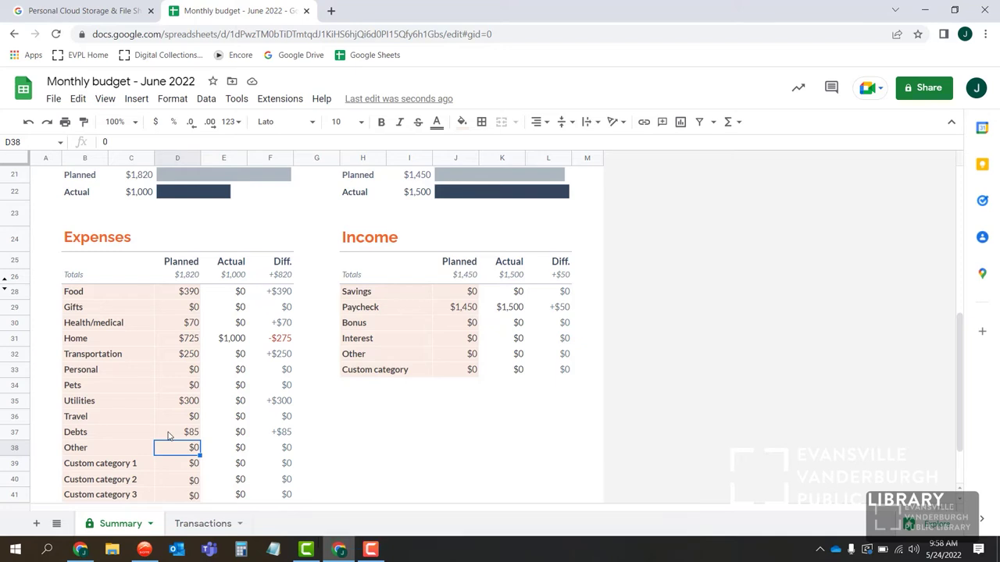
text(200)
key(Return)
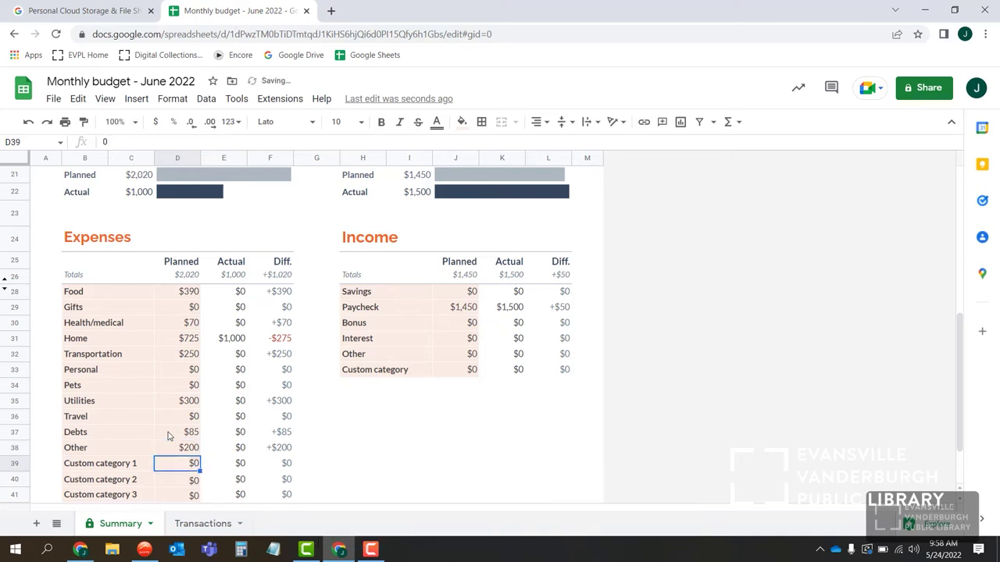
Set the planned Paycheck amount in the Income table to 0 and check the charts on the Summary sheet
scroll(167, 435, down, 2)
scroll(167, 435, up, 8)
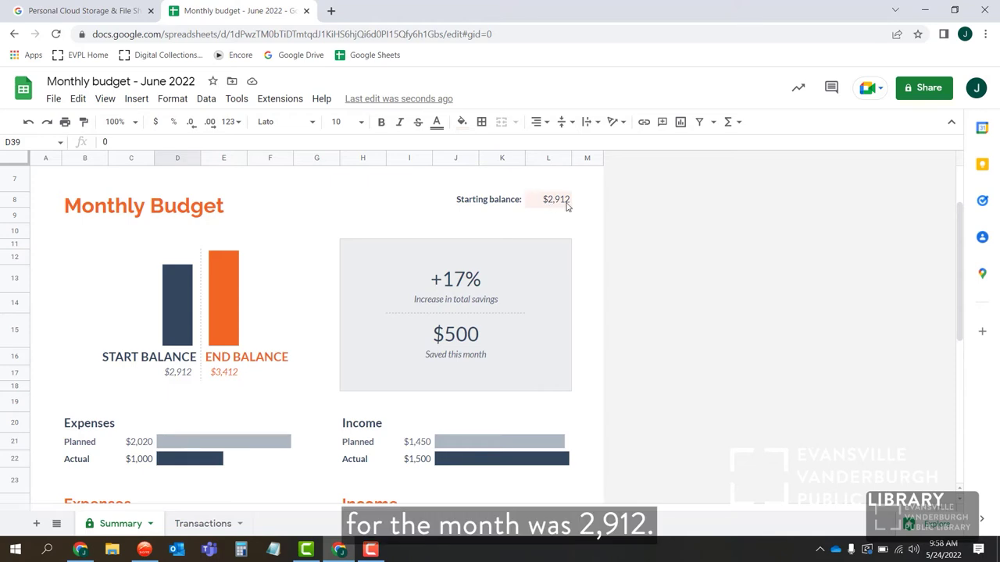
scroll(206, 461, down, 5)
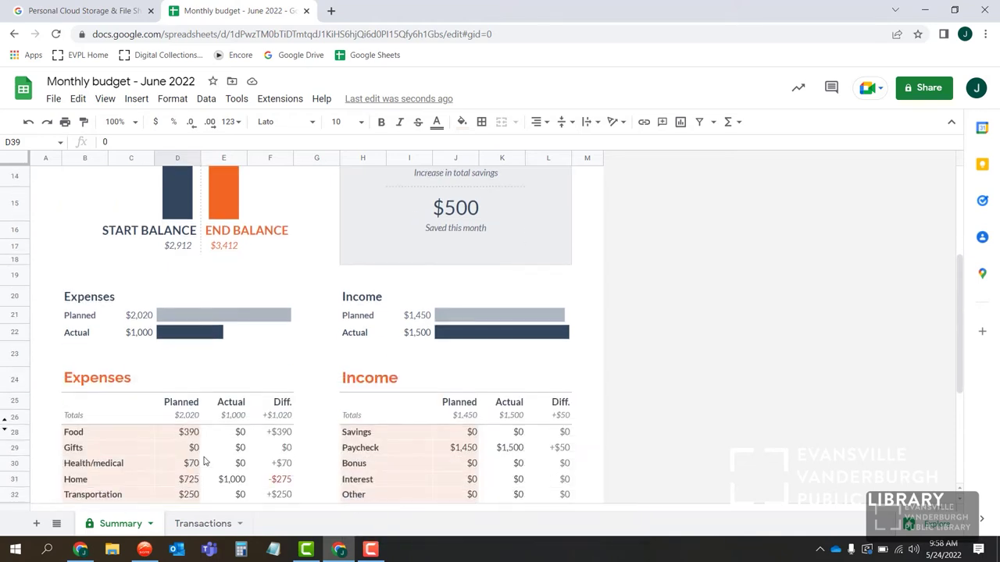
scroll(206, 461, down, 1)
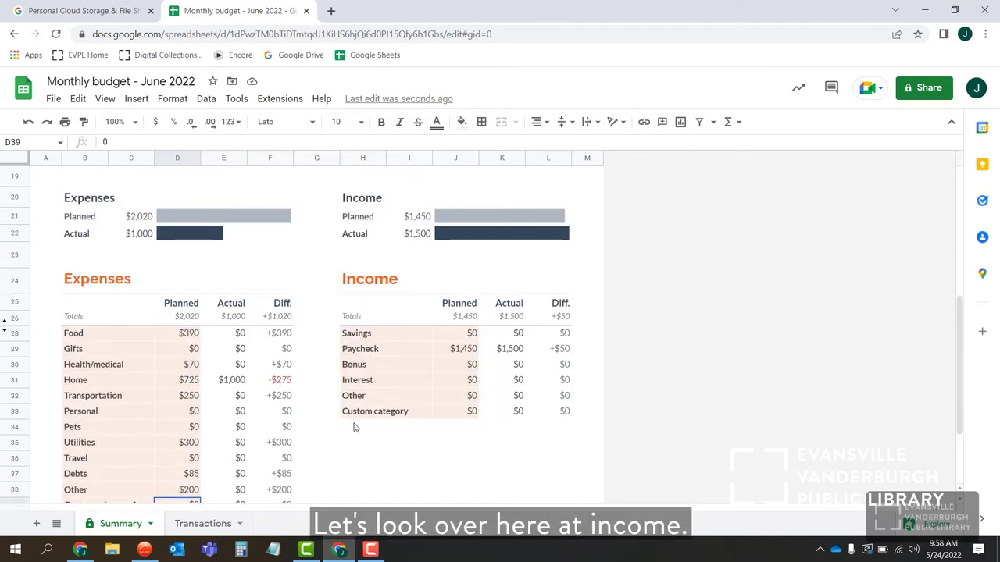
click(467, 354)
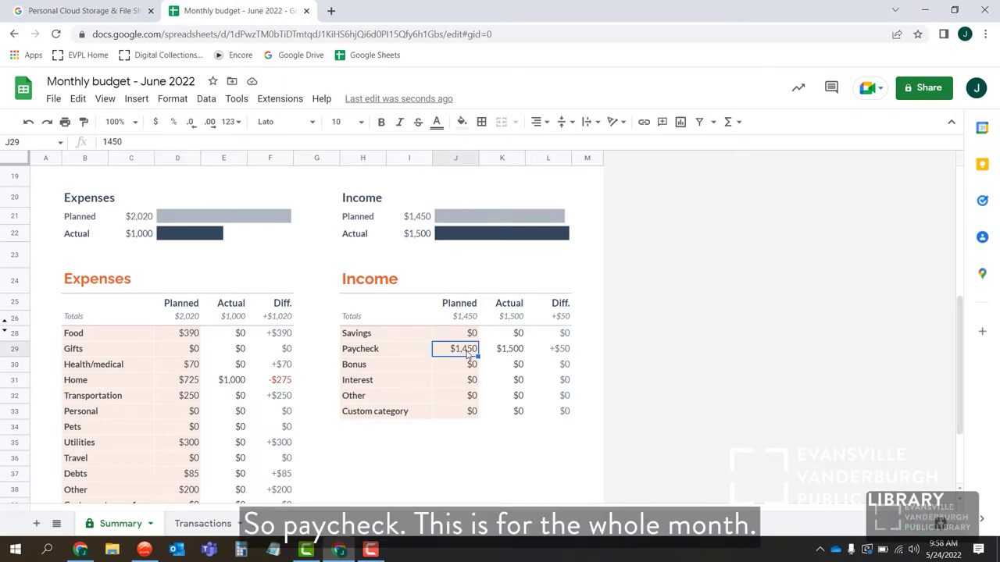
text(0)
key(Return)
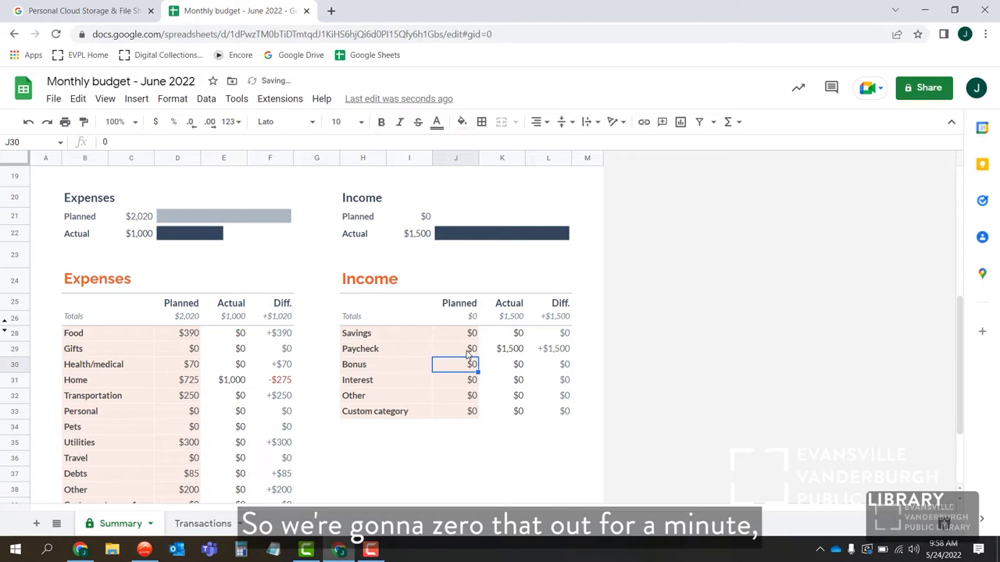
scroll(467, 354, up, 5)
scroll(467, 355, down, 3)
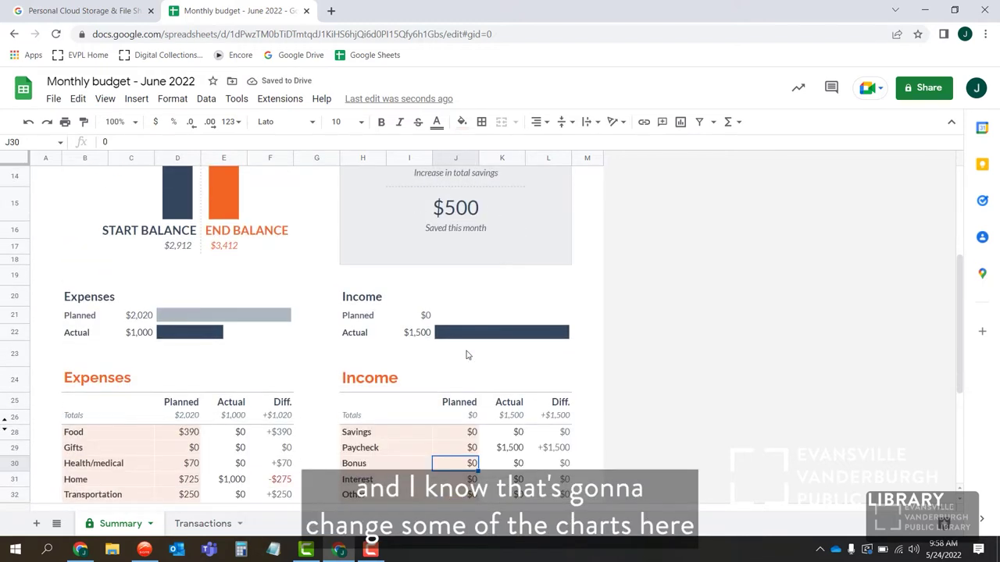
scroll(467, 355, down, 1)
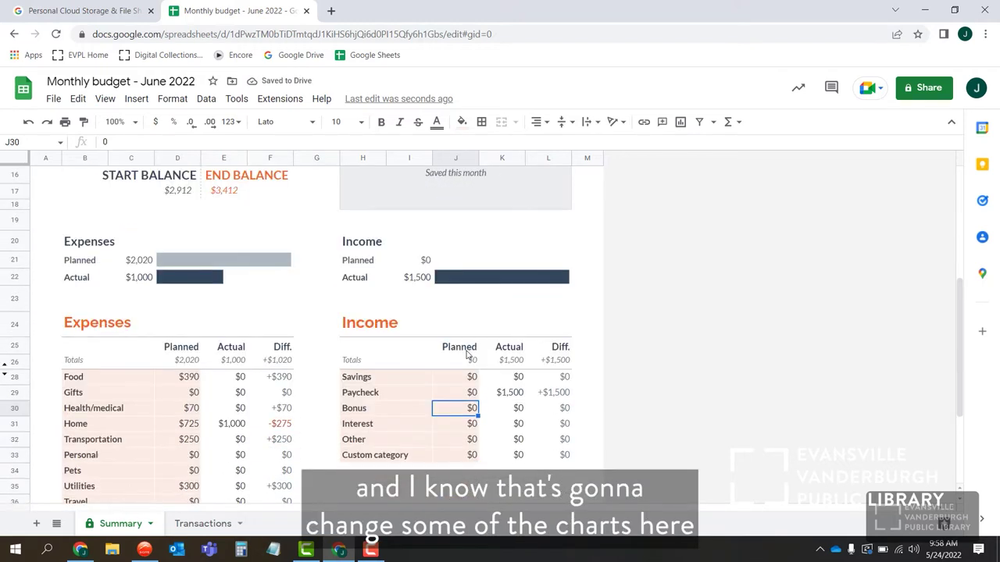
Select the planned Paycheck amount, switch to Calculator and multiply 990 by 4 to work out the month's pay
click(465, 395)
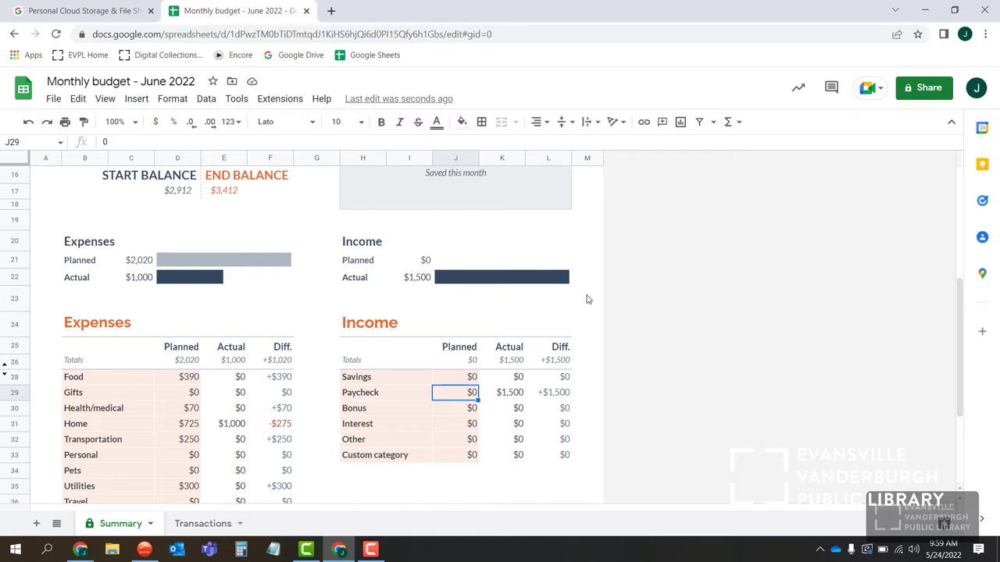
scroll(587, 299, up, 3)
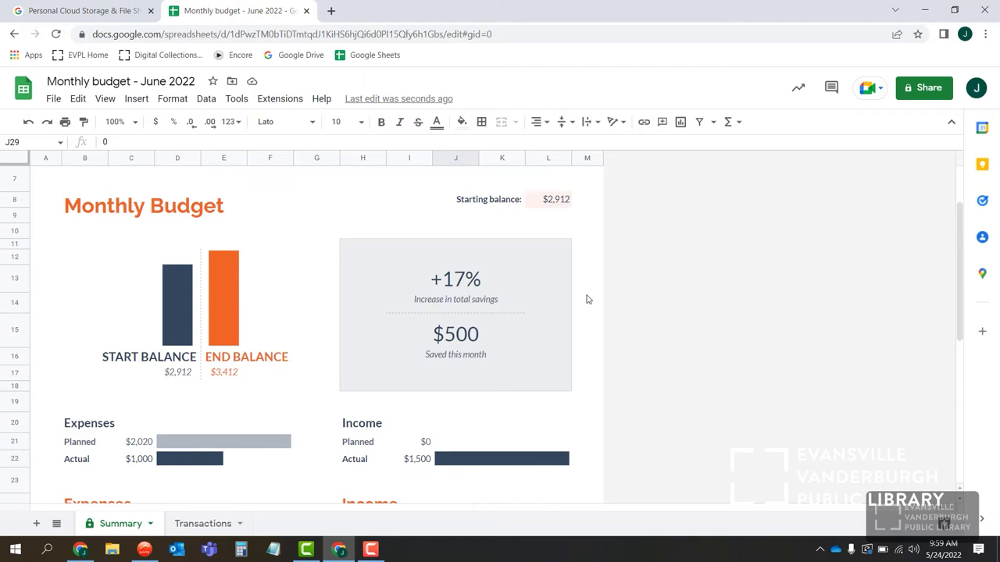
click(242, 551)
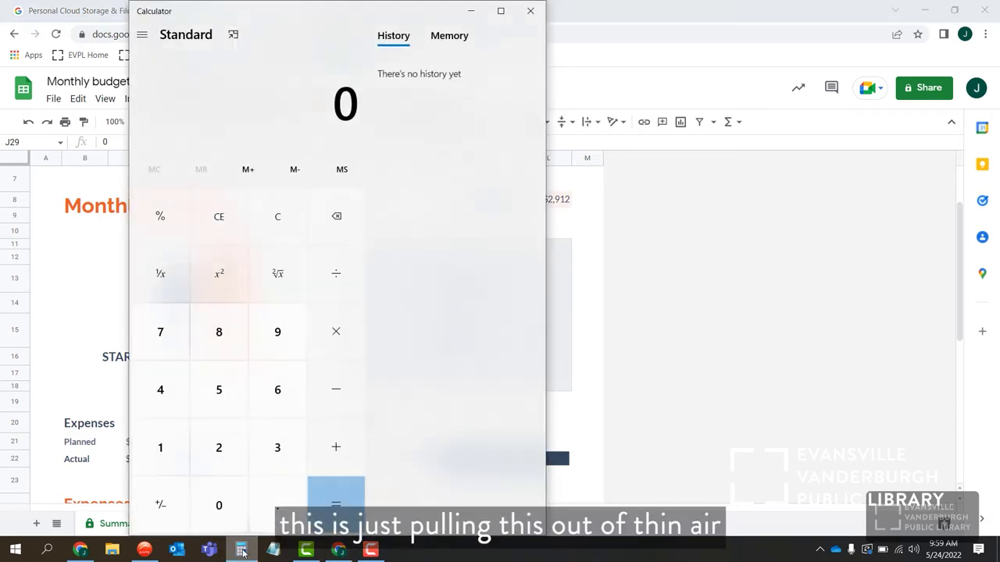
text(99)
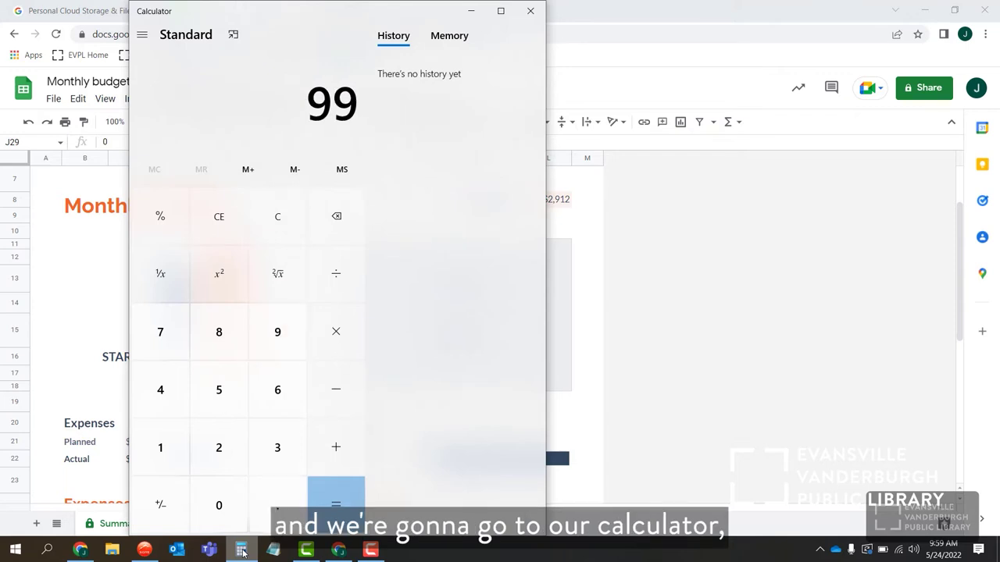
text(0)
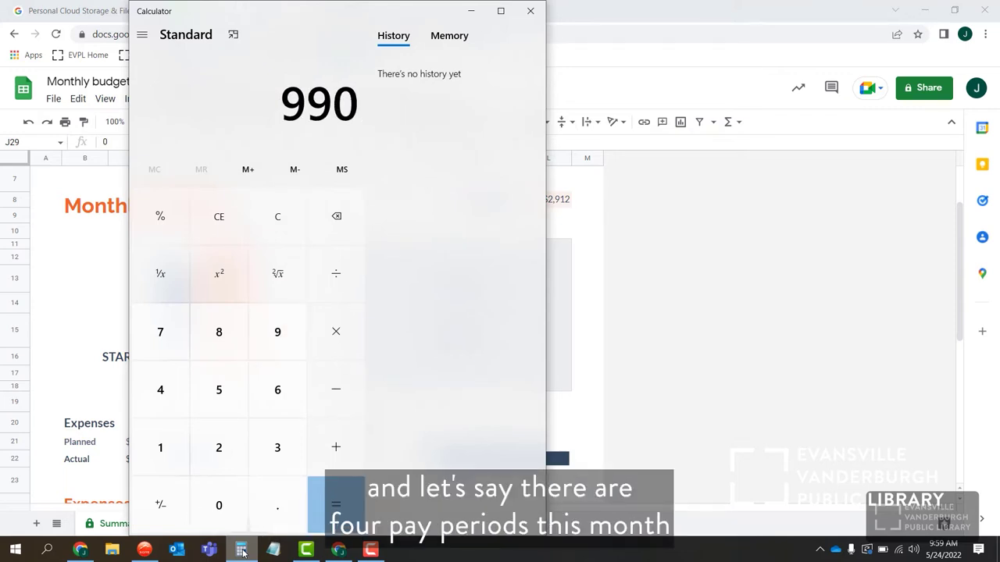
text(*4)
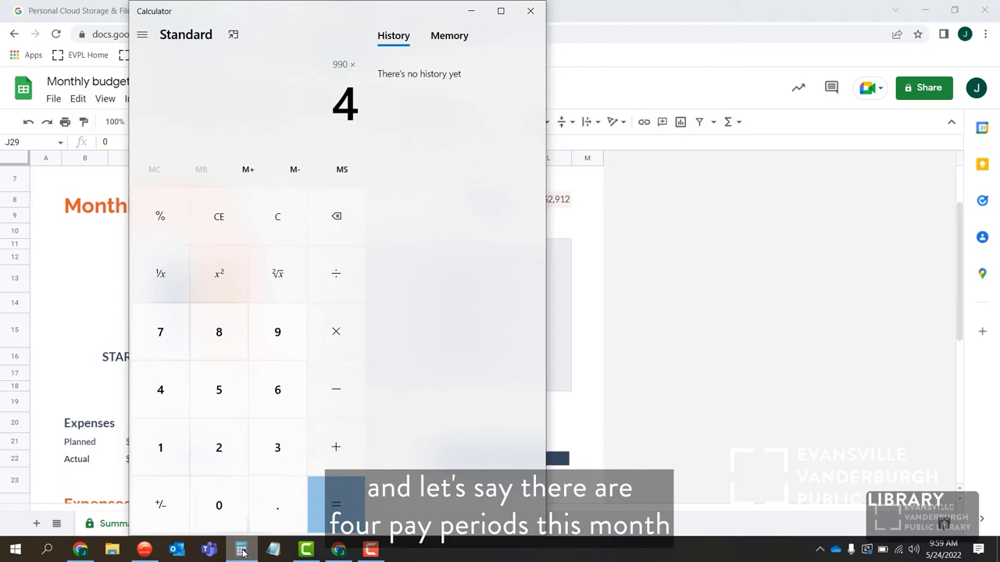
key(Return)
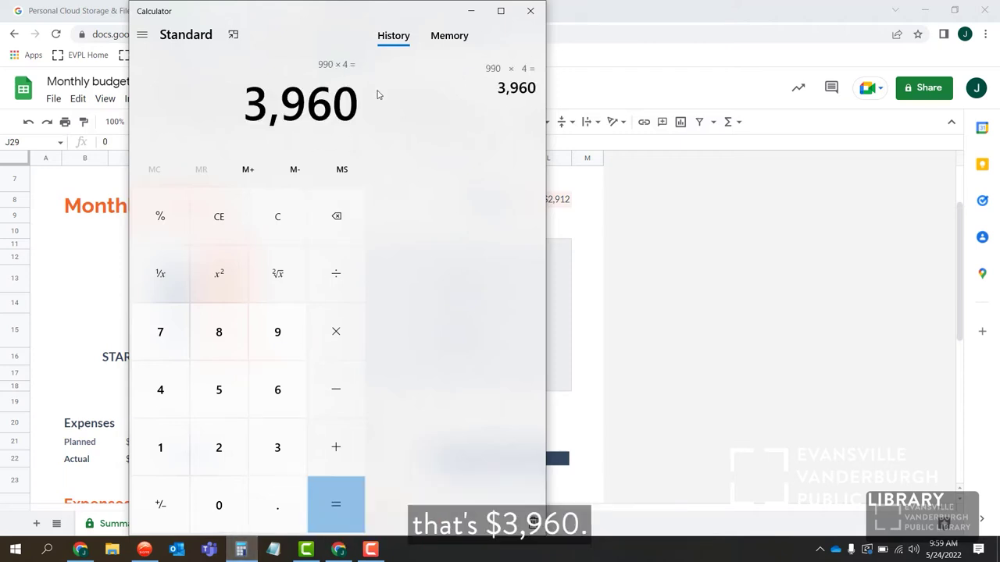
Return to the budget spreadsheet and set the planned Paycheck income to 3960
click(472, 11)
scroll(468, 385, down, 5)
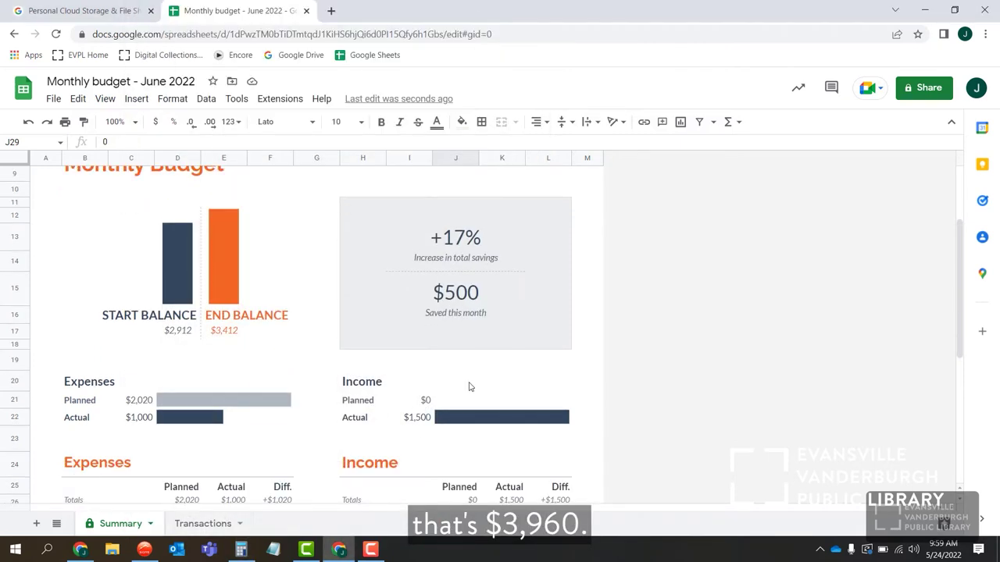
text(3960)
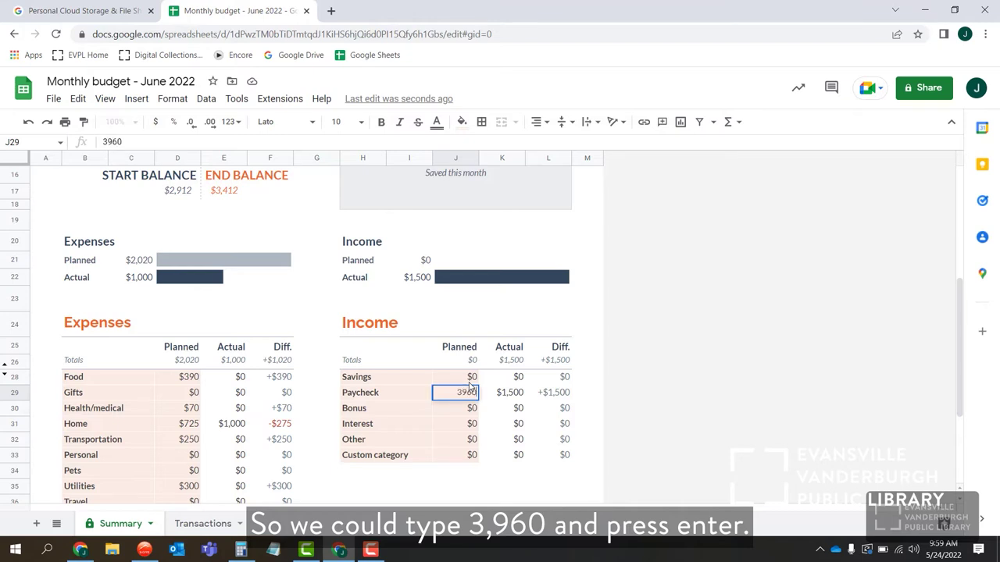
key(Return)
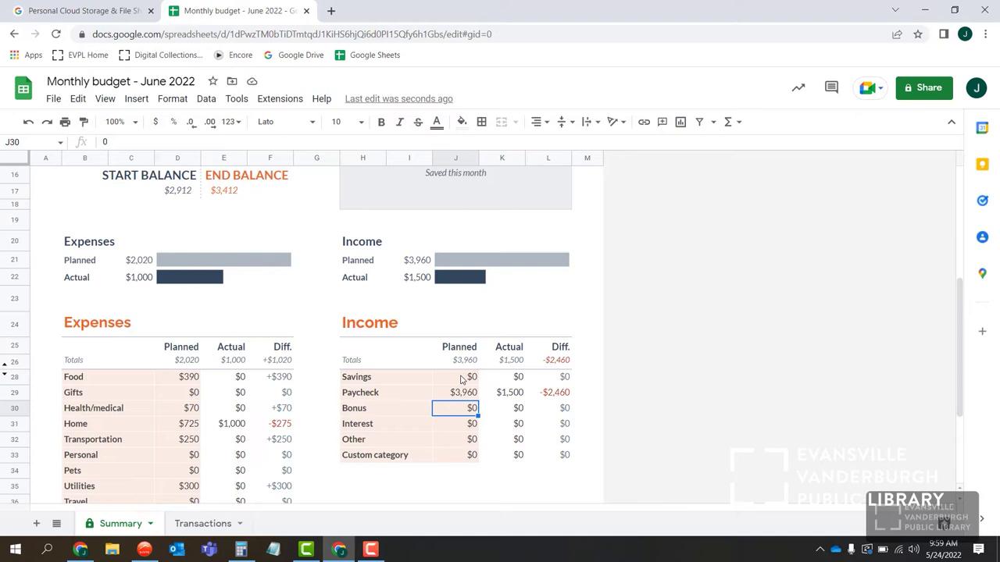
Set the planned Savings amount in the Income table to 150
click(461, 380)
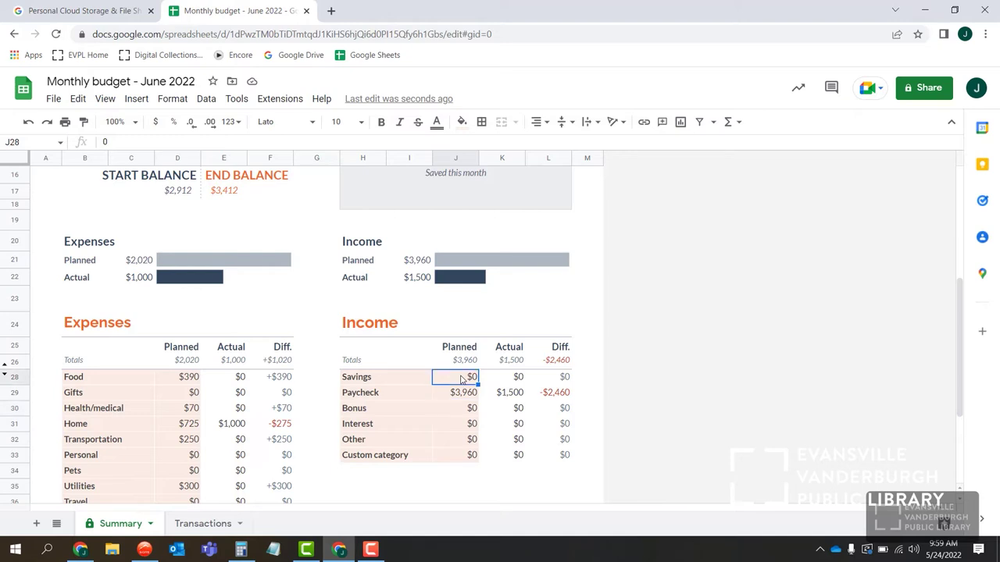
text(15)
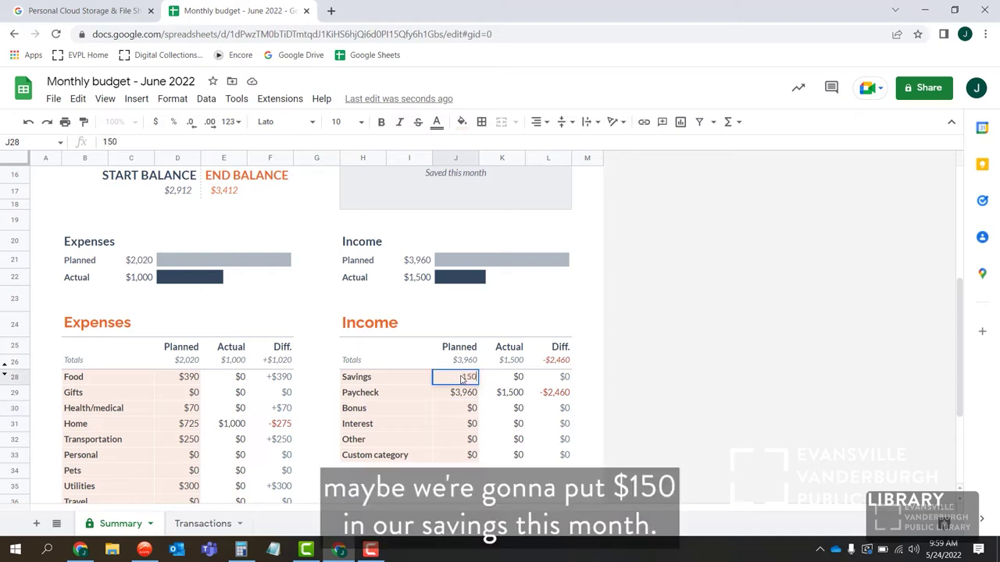
text(0)
key(Return)
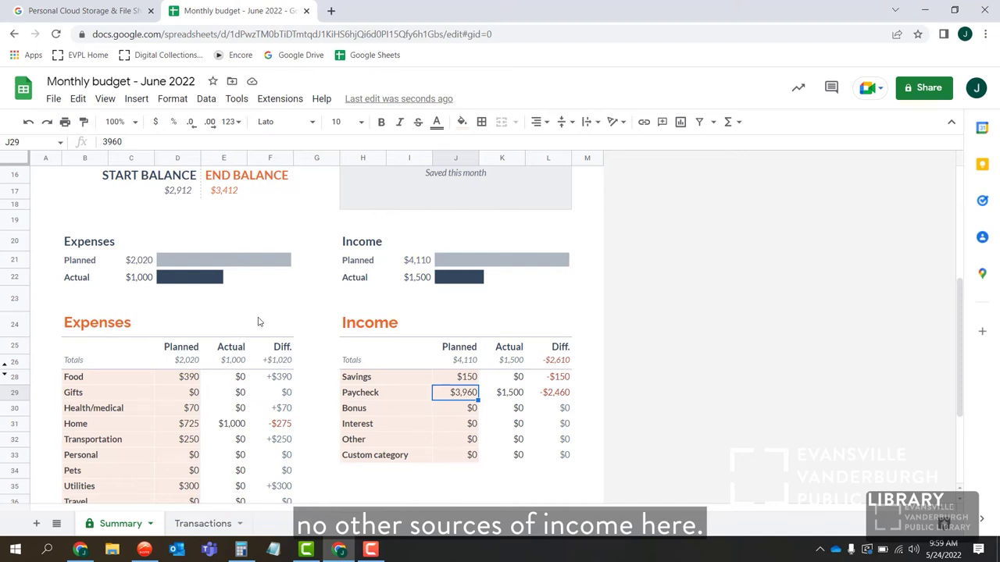
On the Transactions sheet, clear the date and amount of the sample Rent expense
scroll(250, 324, down, 3)
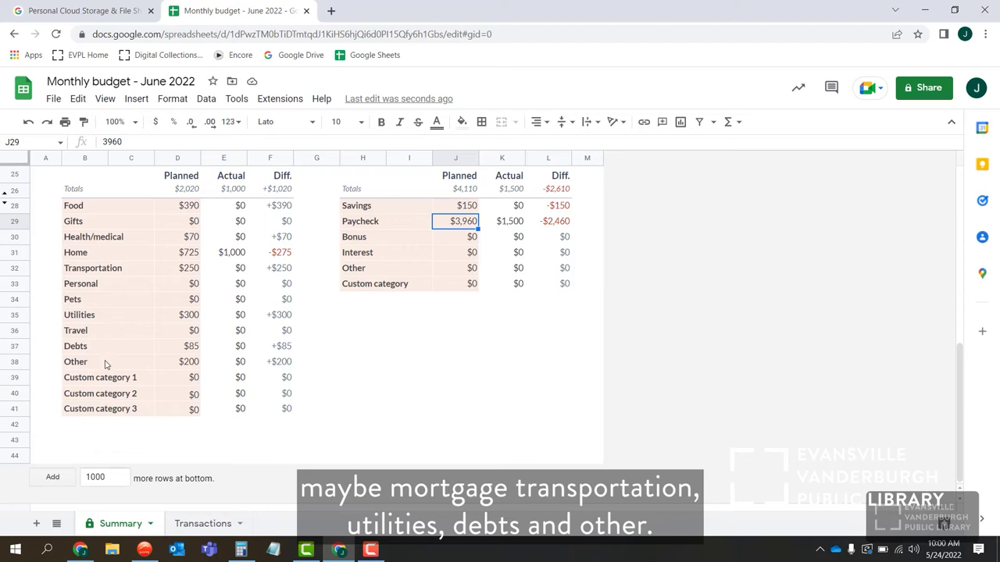
click(201, 525)
click(76, 280)
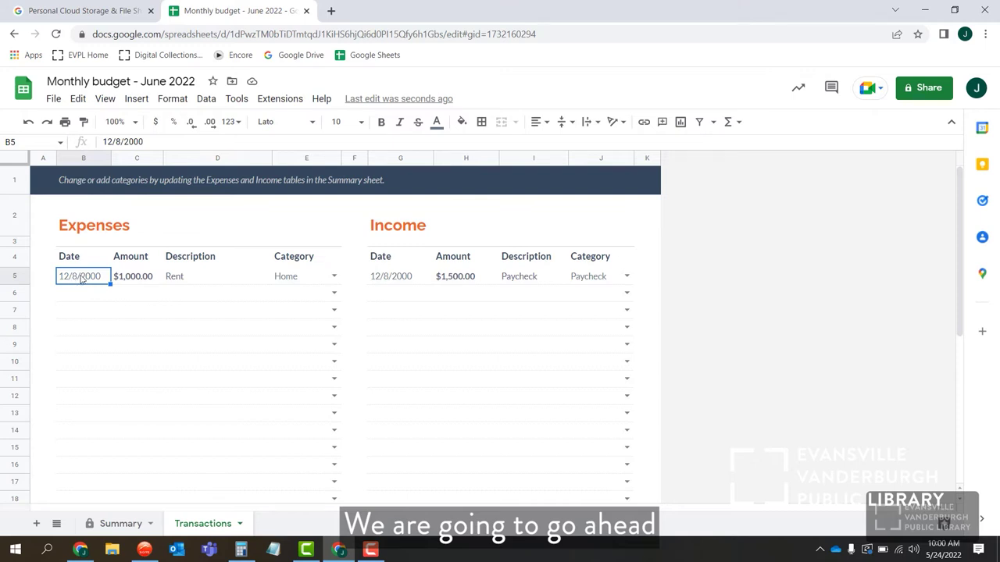
key(Delete)
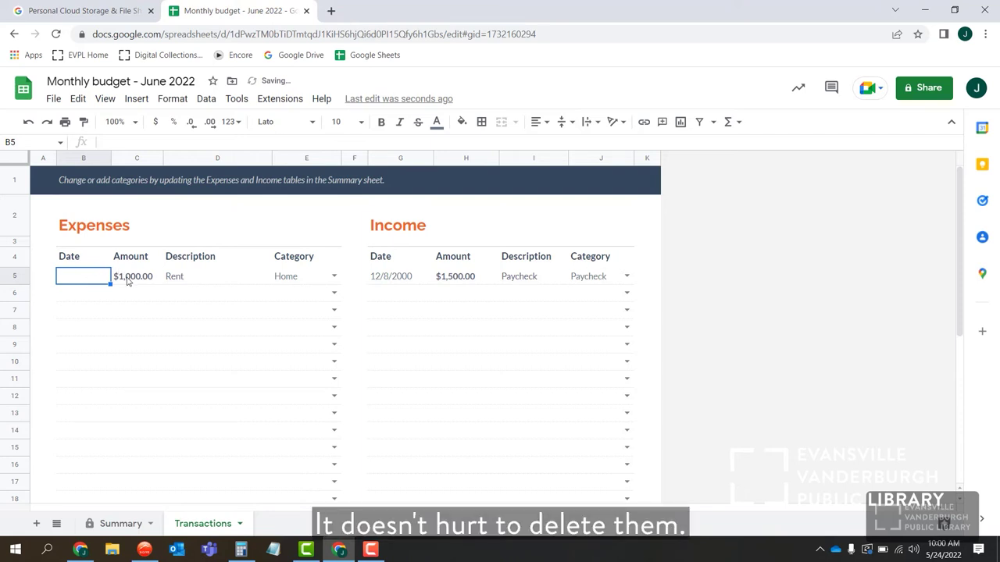
click(127, 281)
key(Delete)
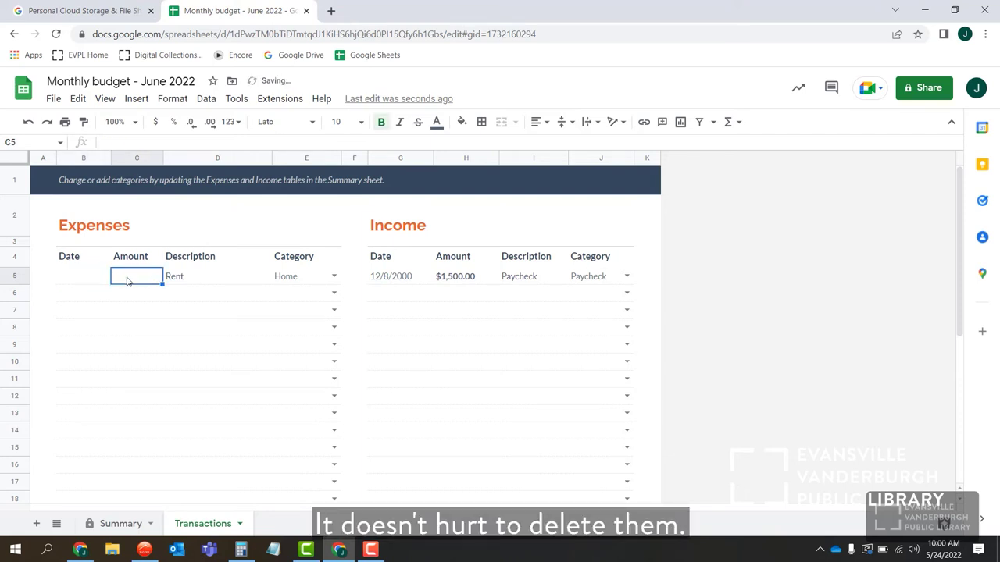
Inspect the cell contents of the sample expense's description, date and category, including the available category options
click(187, 275)
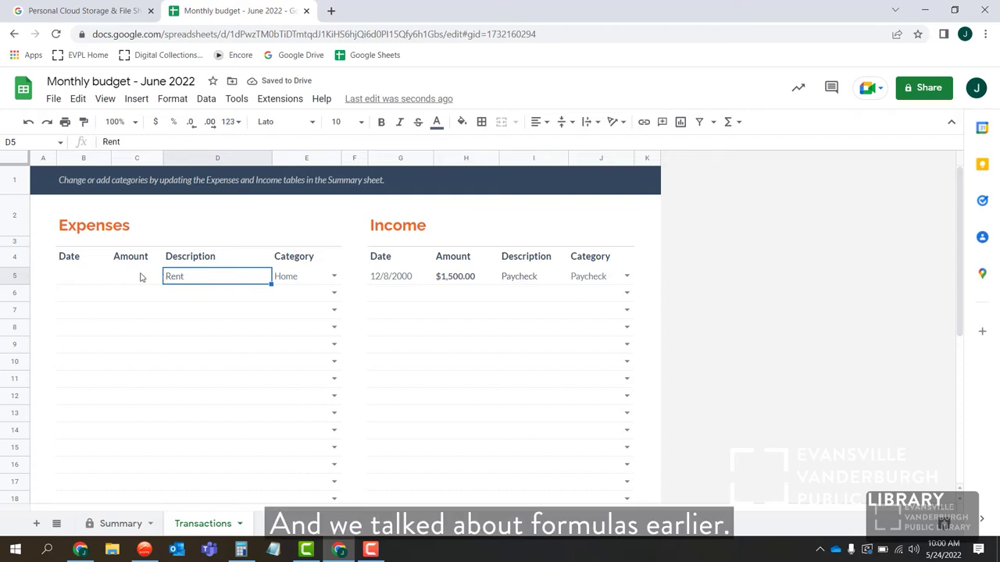
click(79, 286)
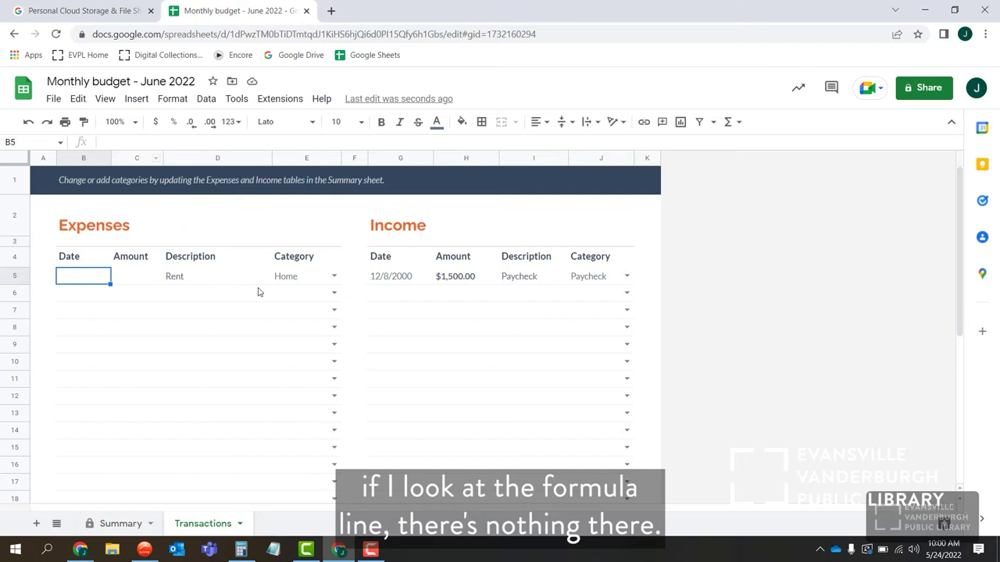
click(294, 280)
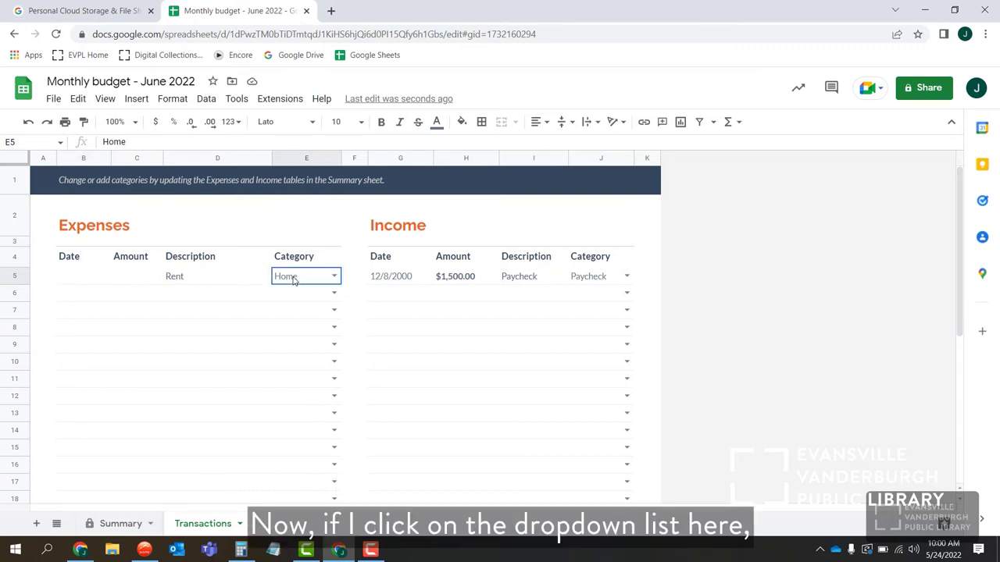
click(333, 276)
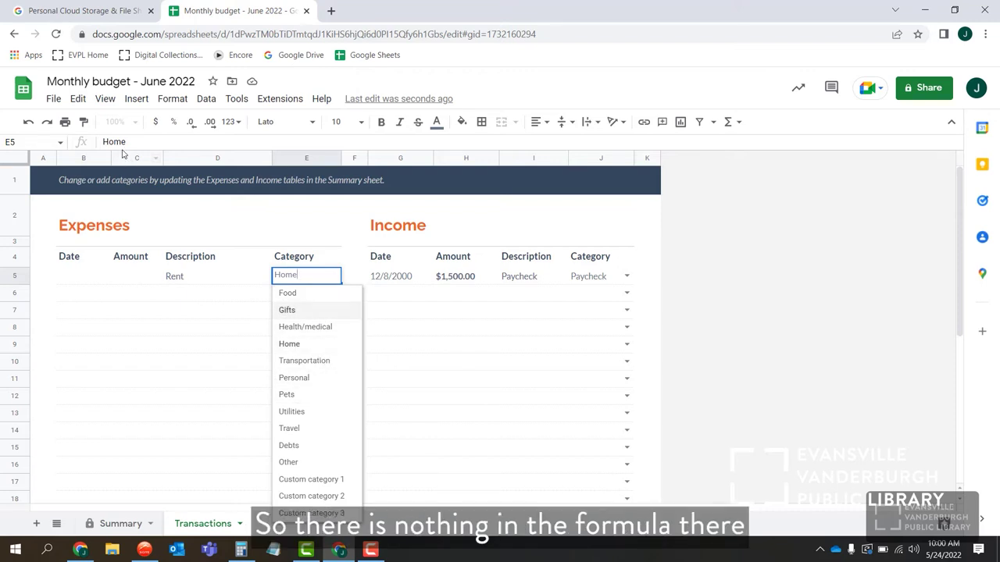
click(190, 310)
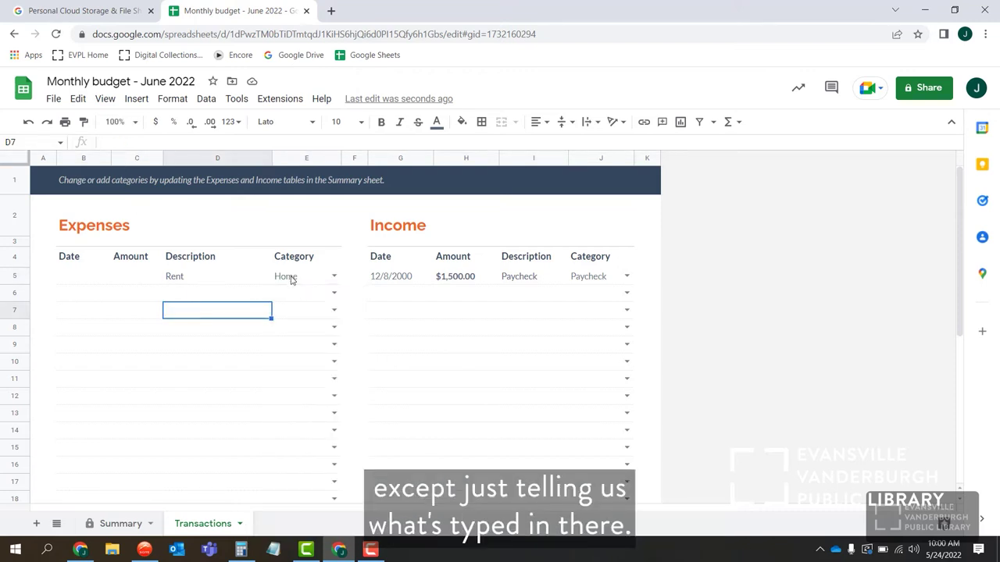
Clear the category and description of the sample Rent expense on the Transactions sheet
click(291, 280)
key(Delete)
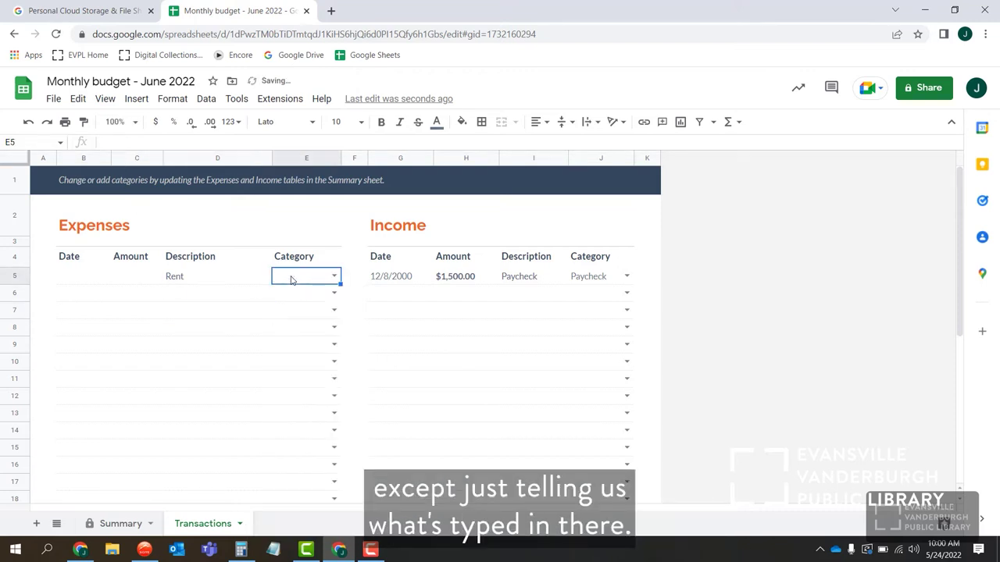
click(232, 284)
key(Delete)
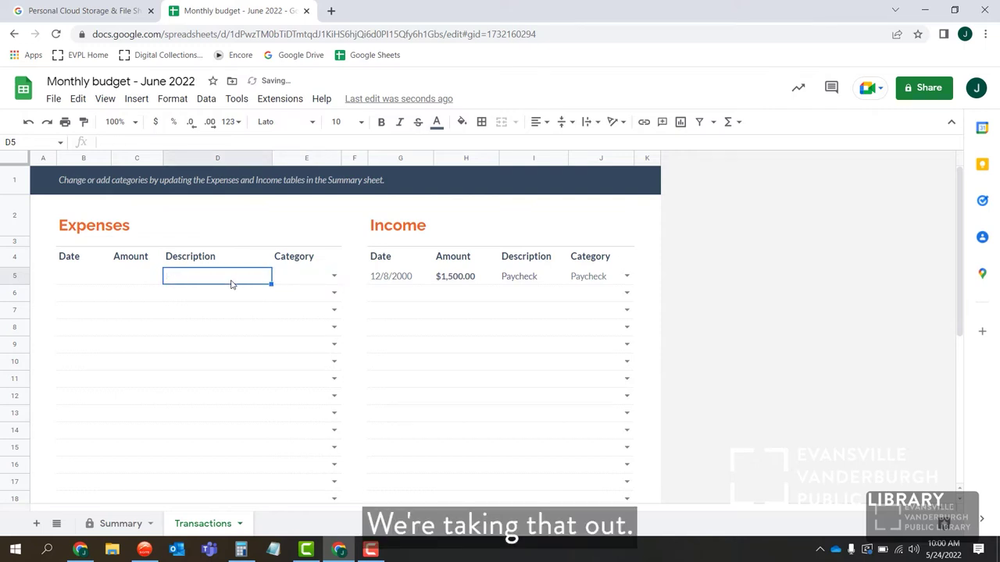
click(121, 276)
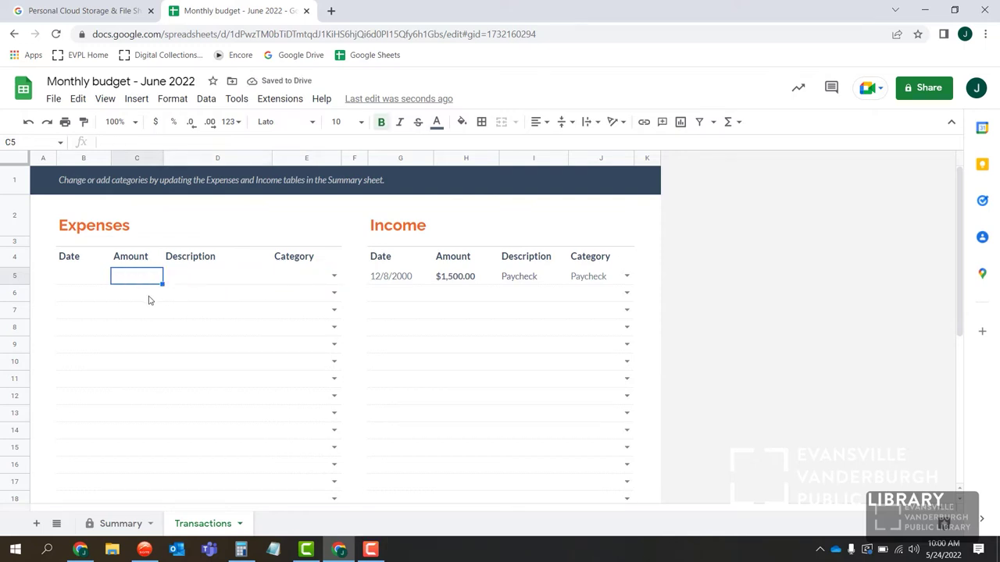
Inspect the planned Food amount and the End Balance formula on the Summary sheet
click(133, 522)
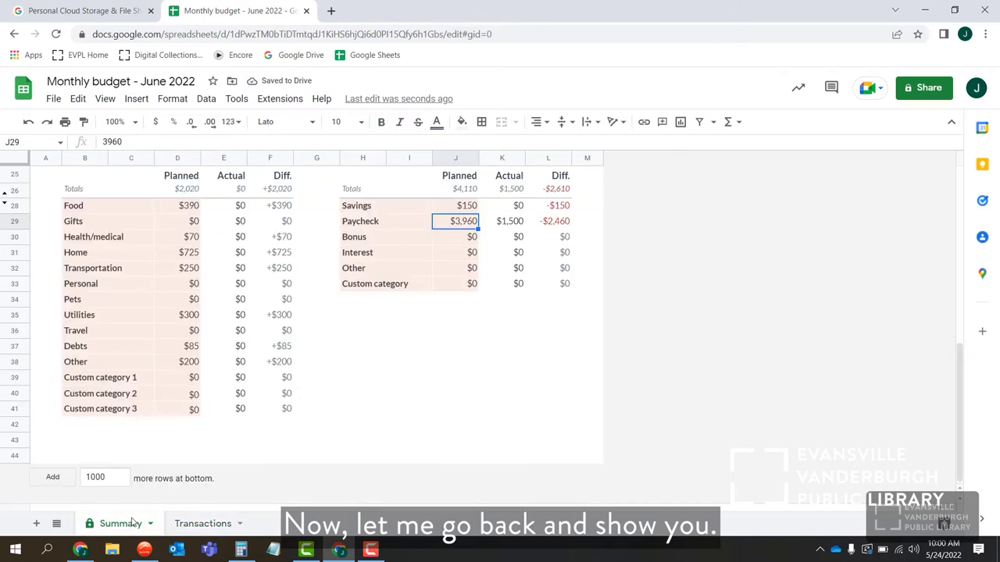
click(186, 209)
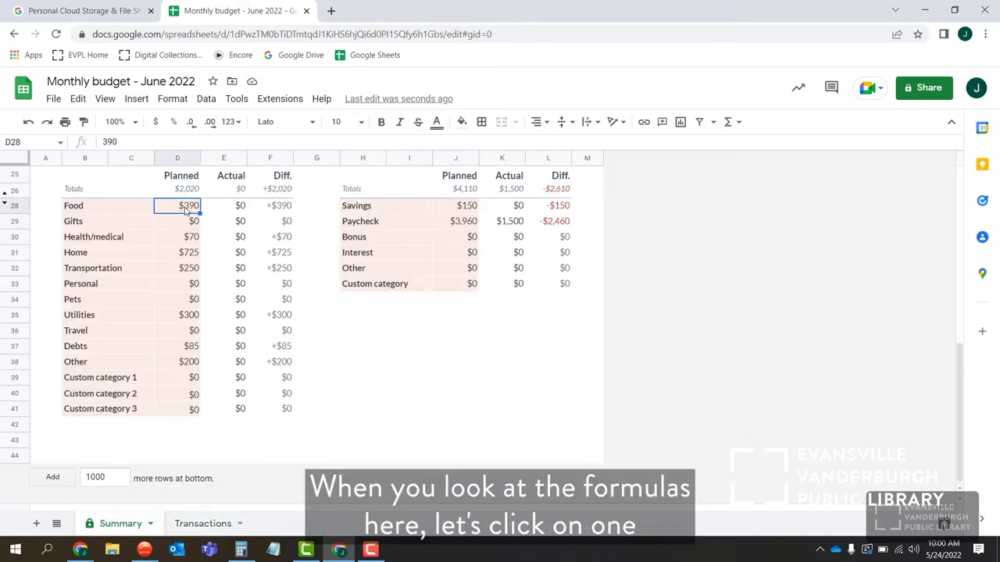
scroll(211, 358, up, 5)
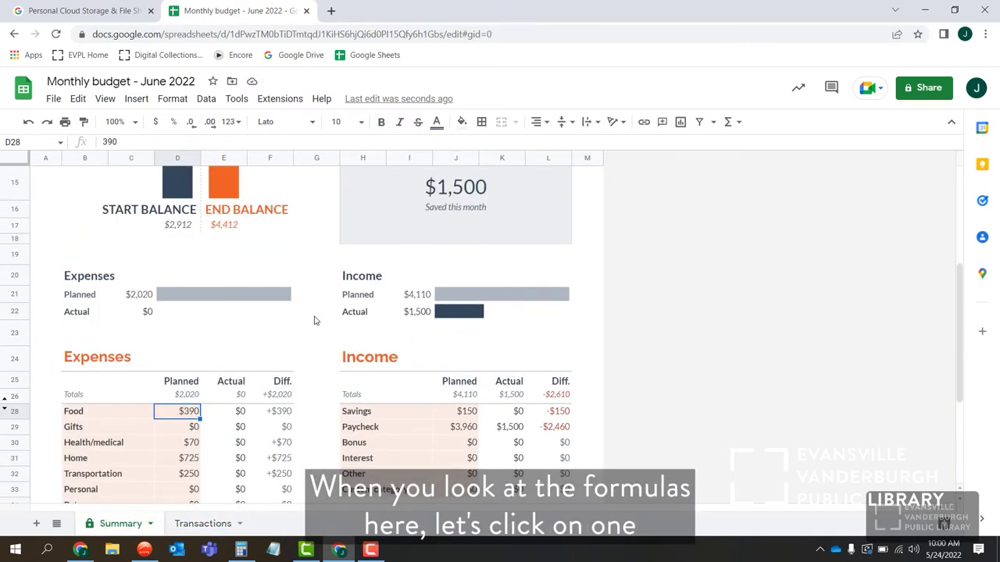
scroll(315, 320, up, 2)
click(230, 316)
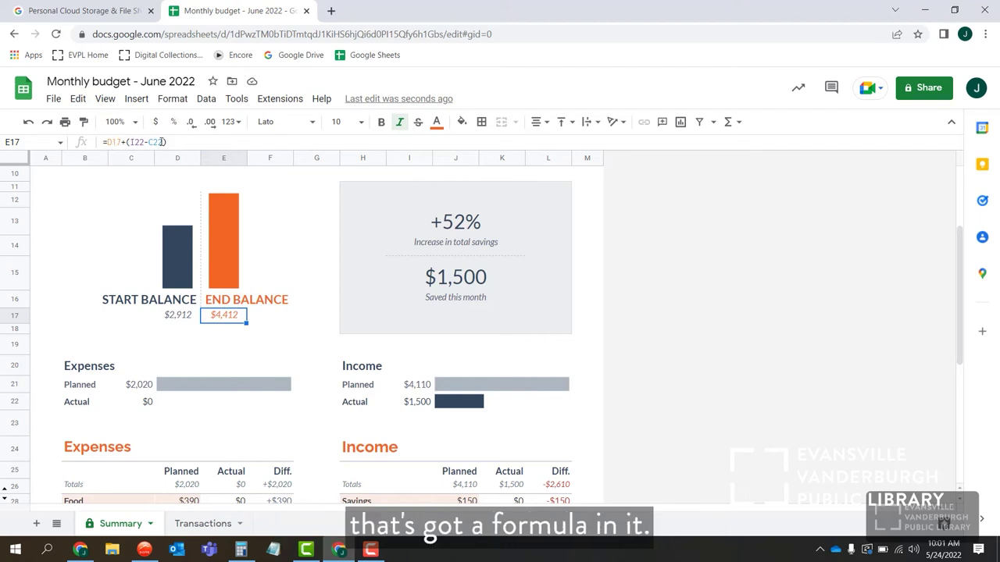
Clear the date, amount, description and category of the sample Paycheck income on the Transactions sheet
click(218, 523)
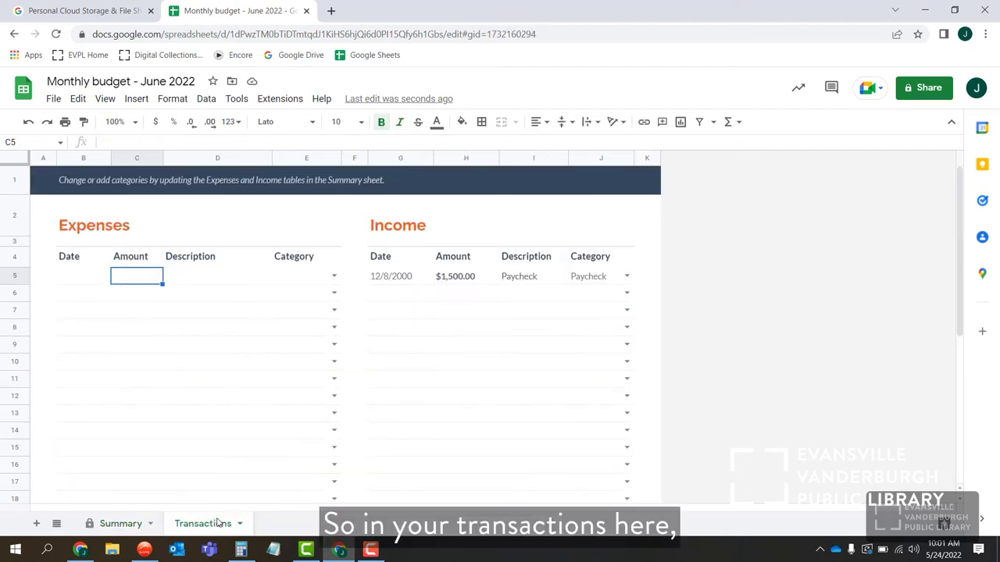
click(397, 275)
key(Delete)
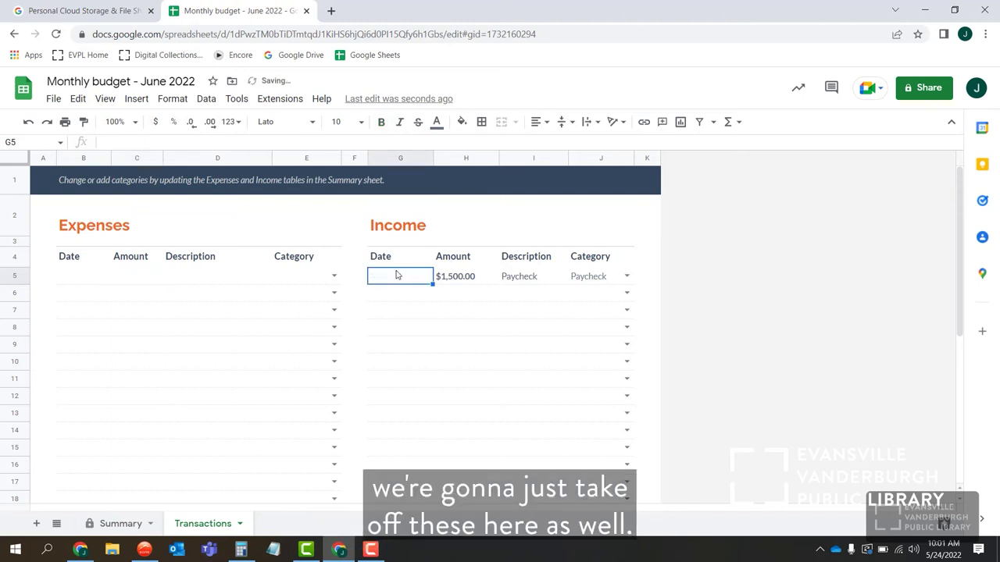
click(449, 265)
click(450, 278)
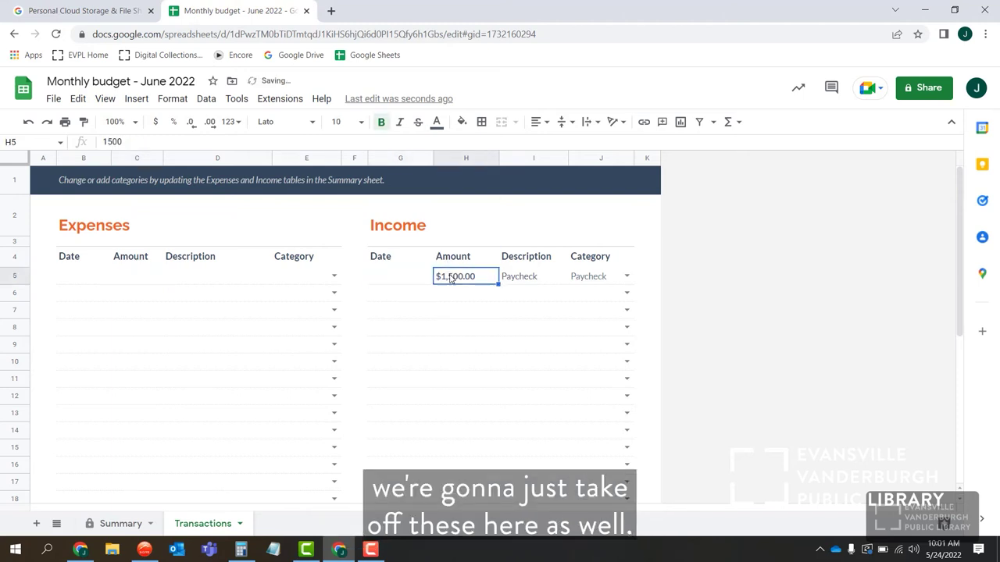
key(Delete)
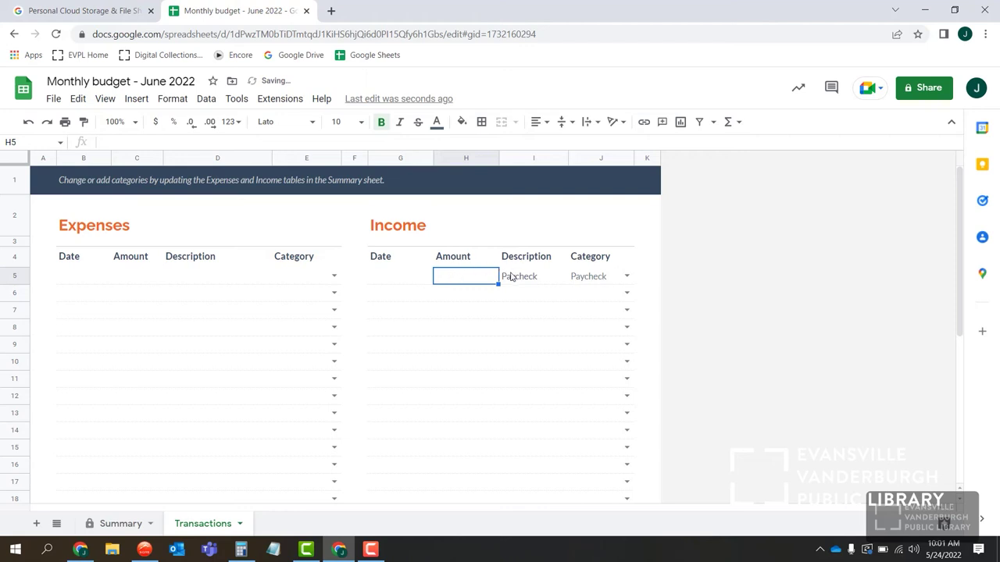
click(511, 276)
key(Delete)
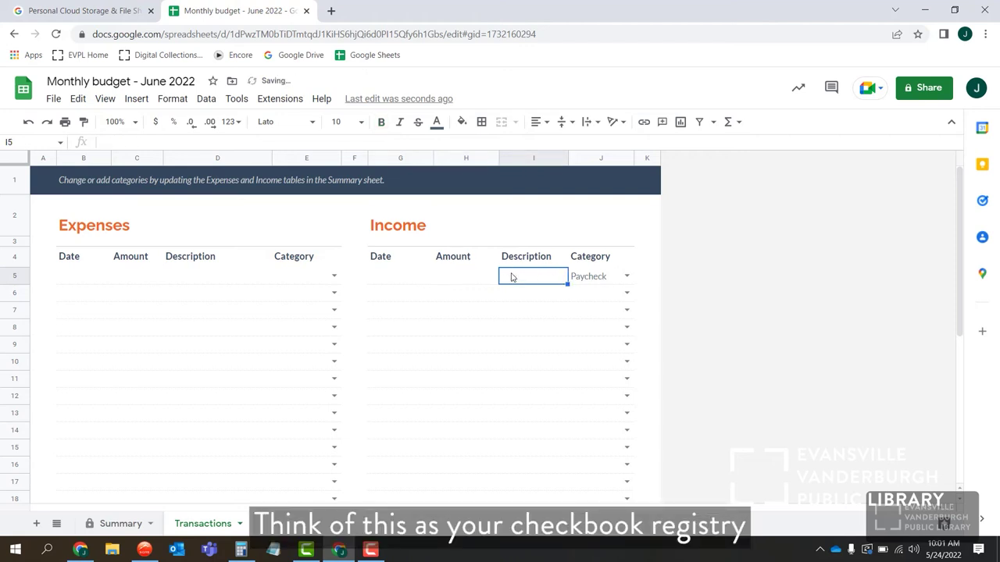
click(593, 277)
key(Delete)
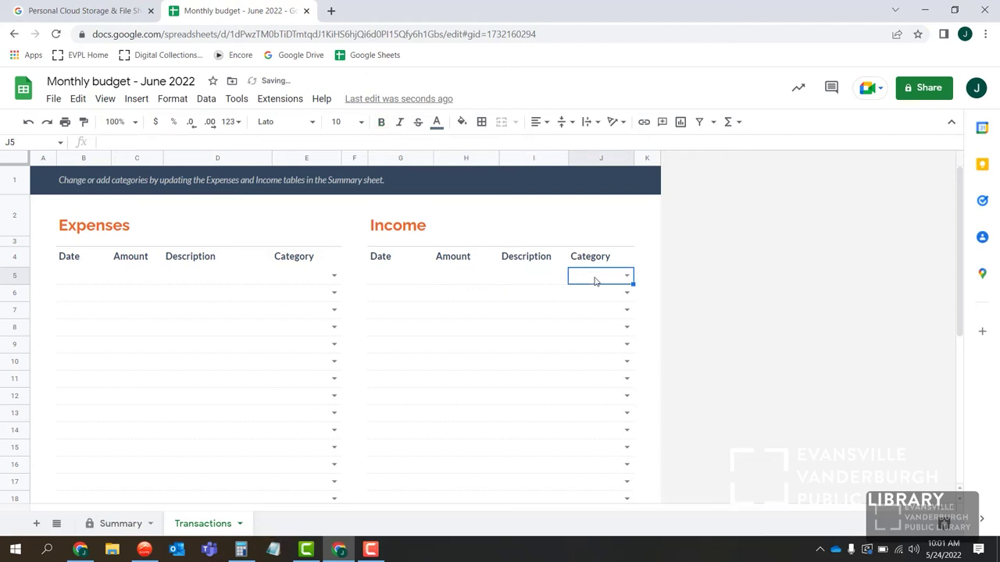
Record a first expense dated 6/1/2022 with category Home and description Rent/Mort
click(80, 279)
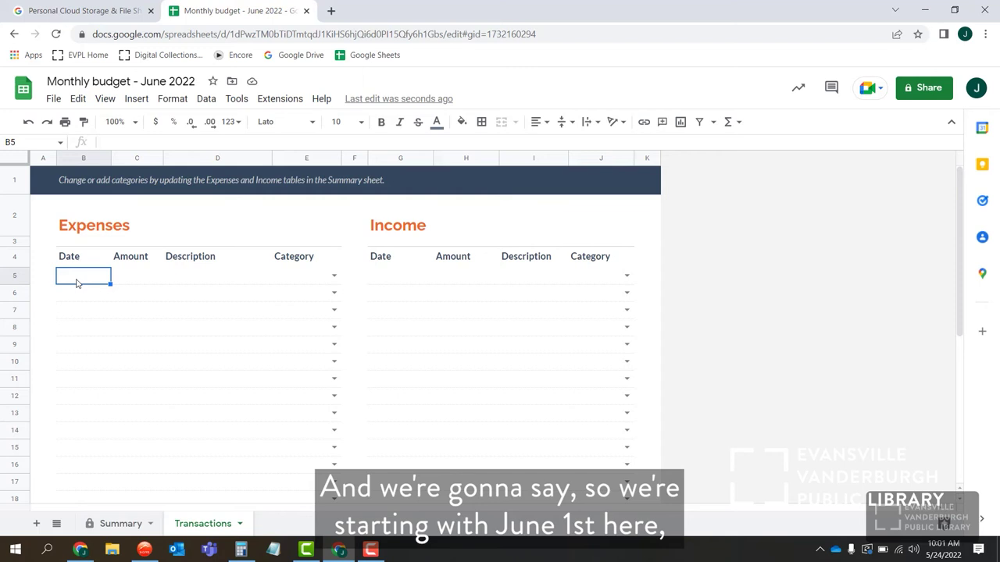
text(6)
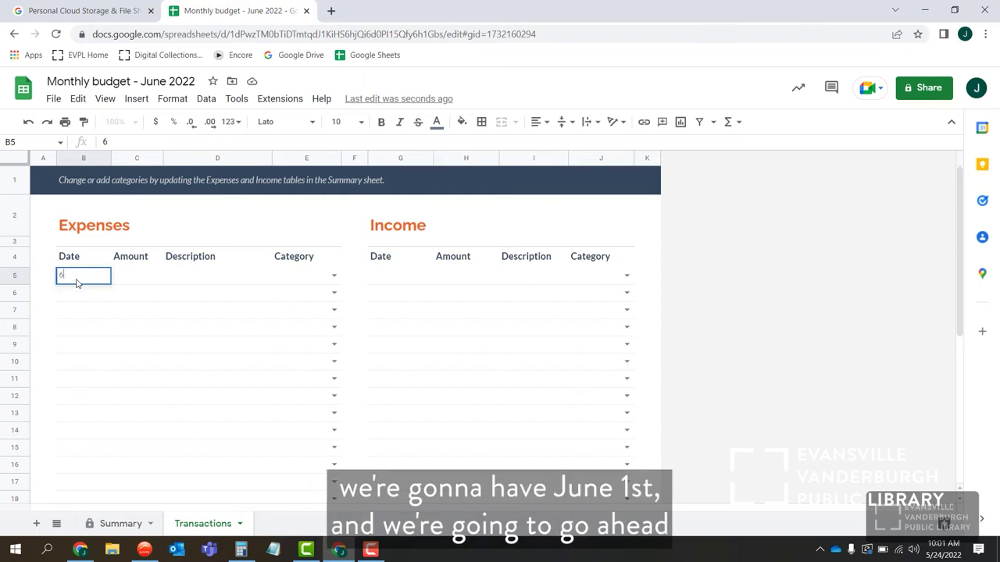
text(/1/2022)
key(Tab)
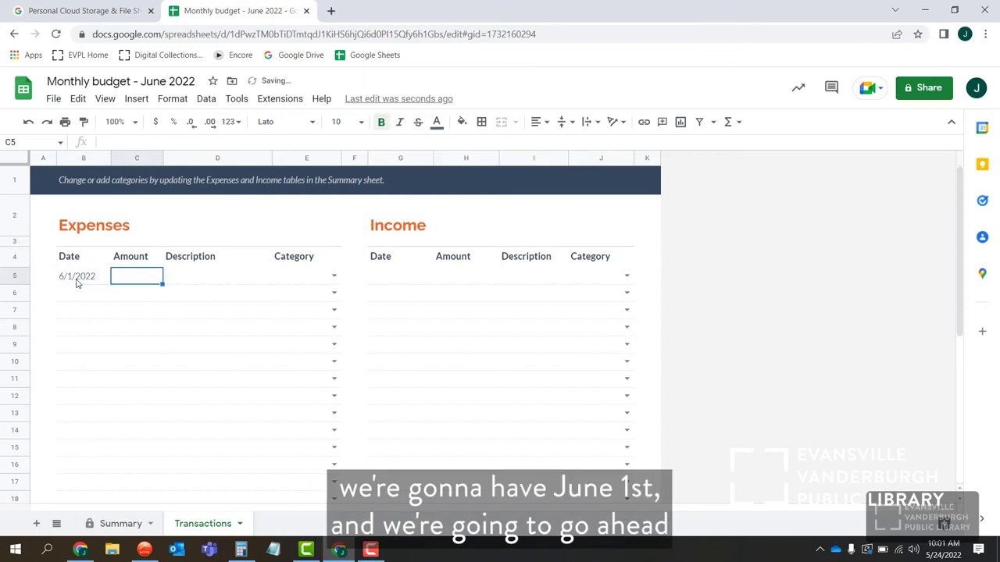
click(335, 277)
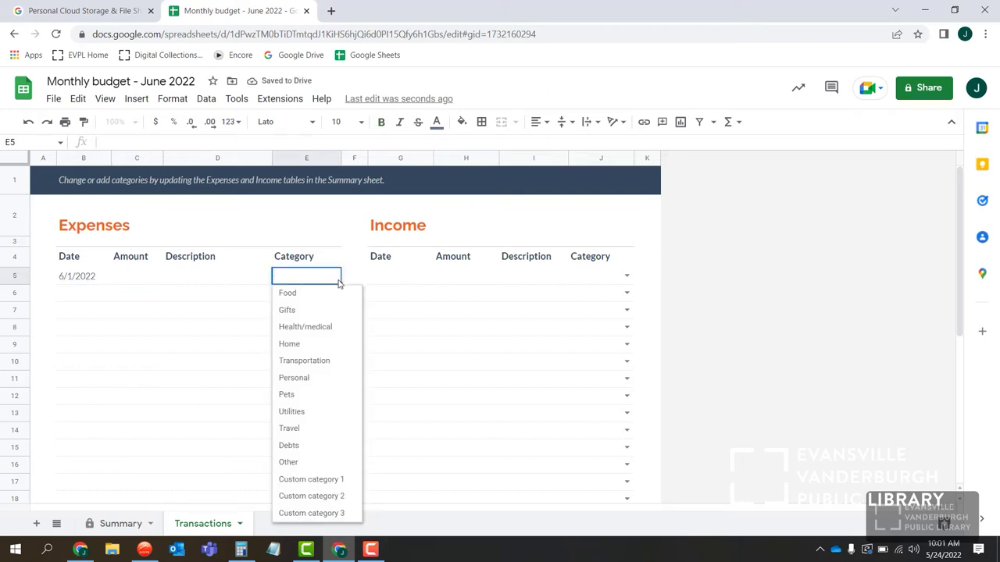
click(314, 343)
click(193, 279)
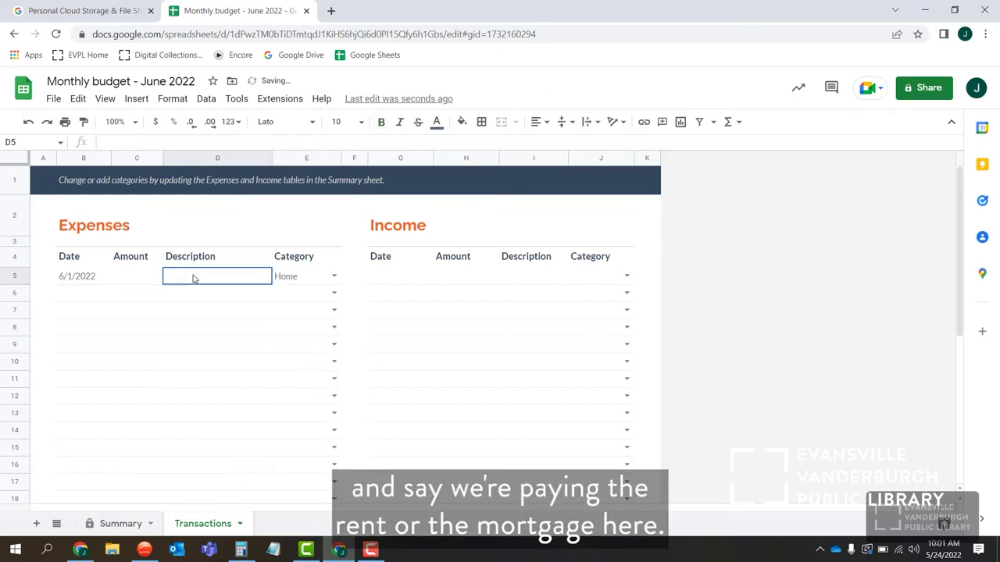
text(Rent/Mort)
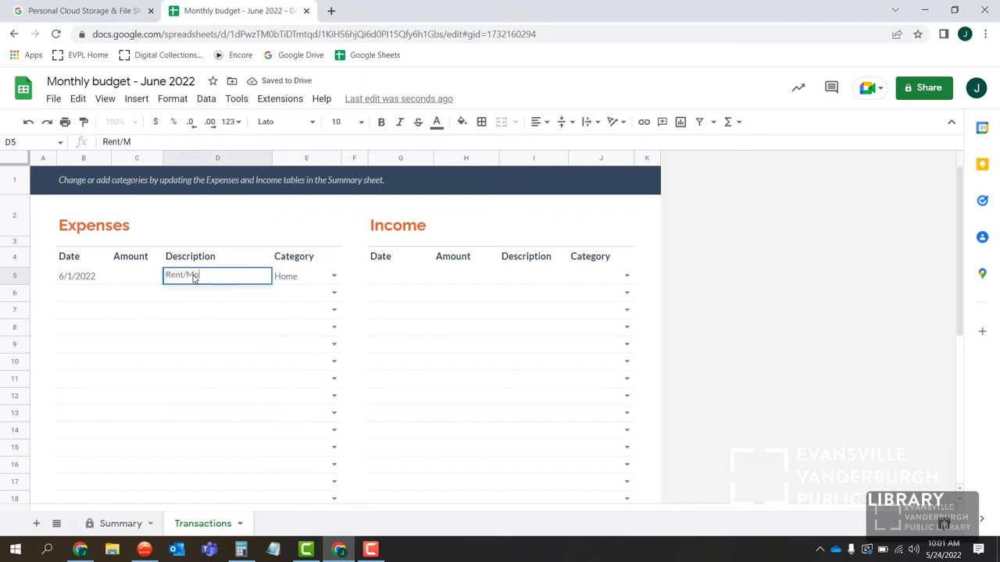
key(Return)
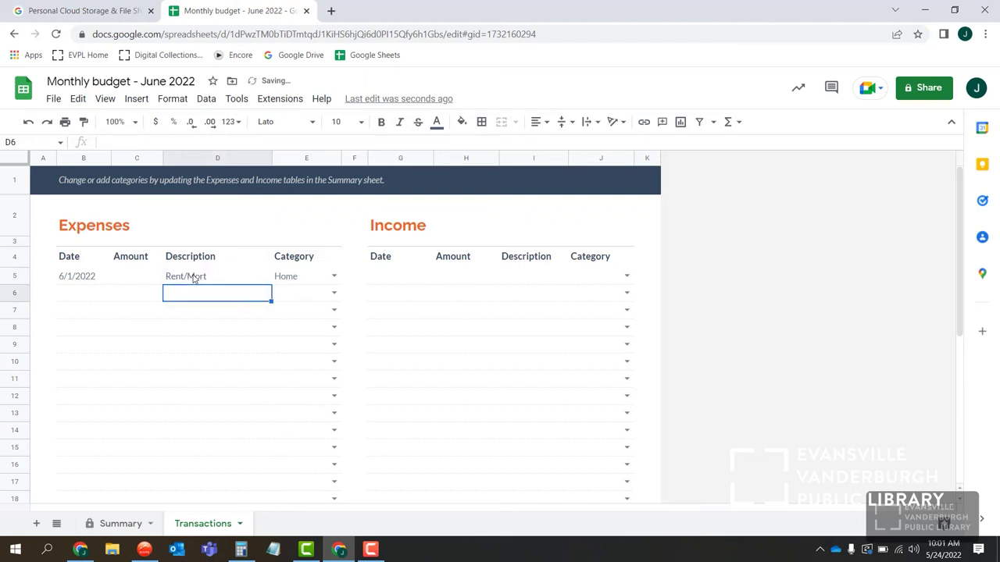
Check the planned Home amount on the Summary sheet and set the Rent/Mort expense amount to 725
click(141, 274)
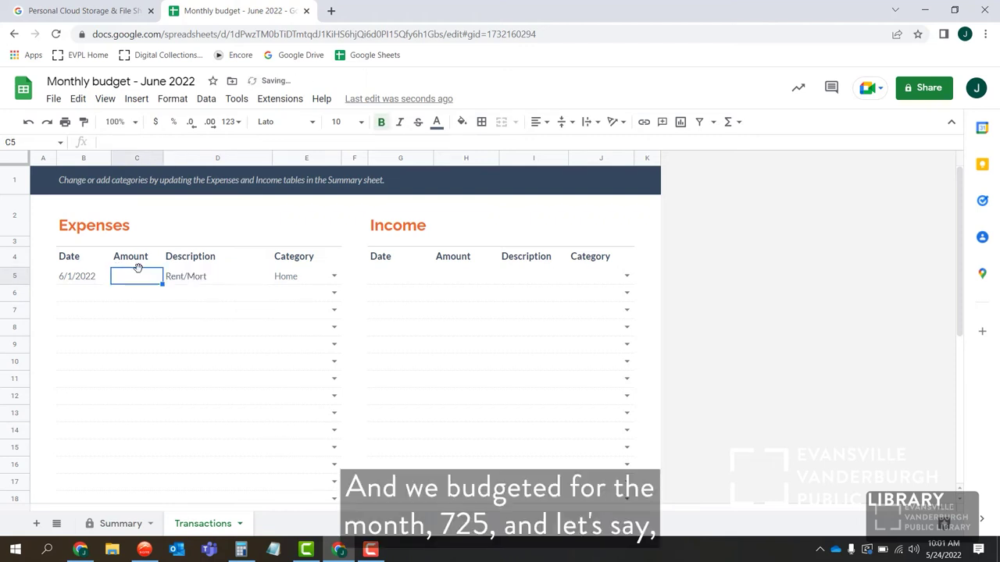
click(131, 524)
scroll(145, 413, down, 1)
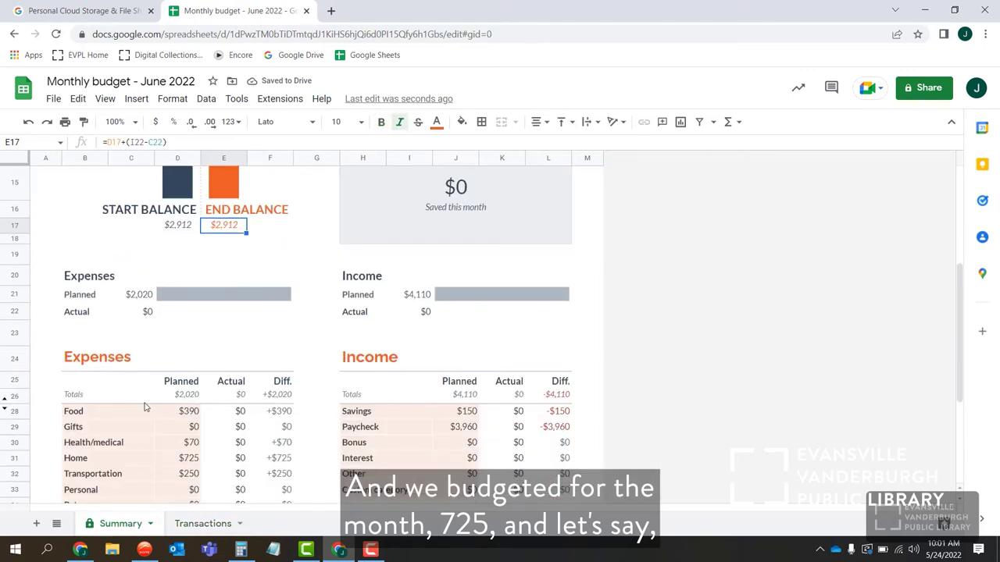
click(191, 459)
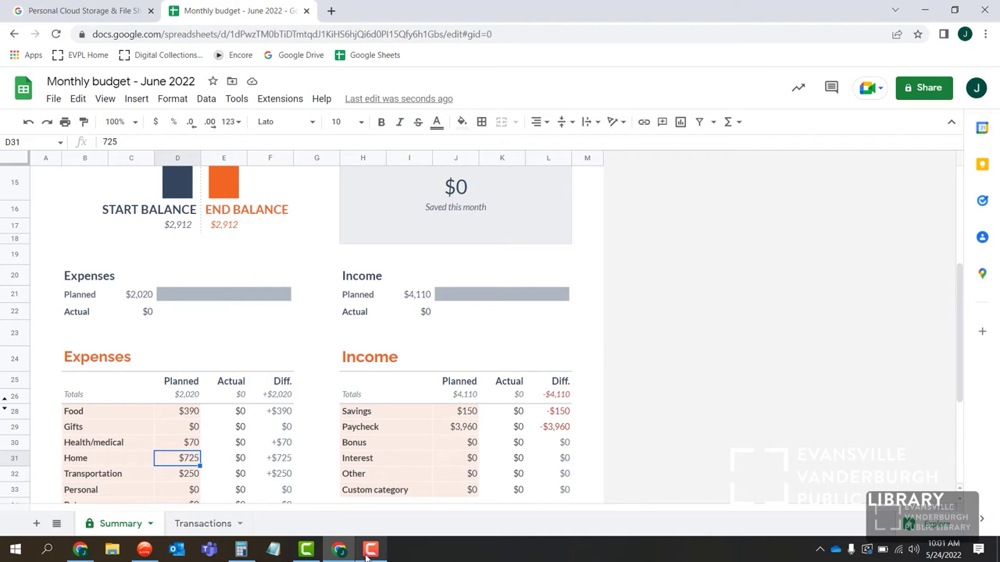
click(193, 522)
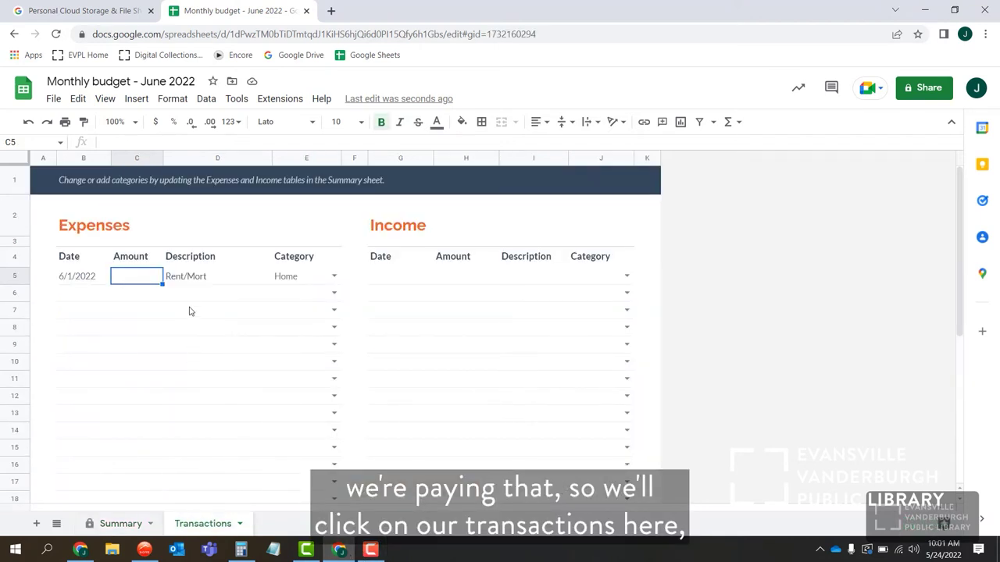
text(725)
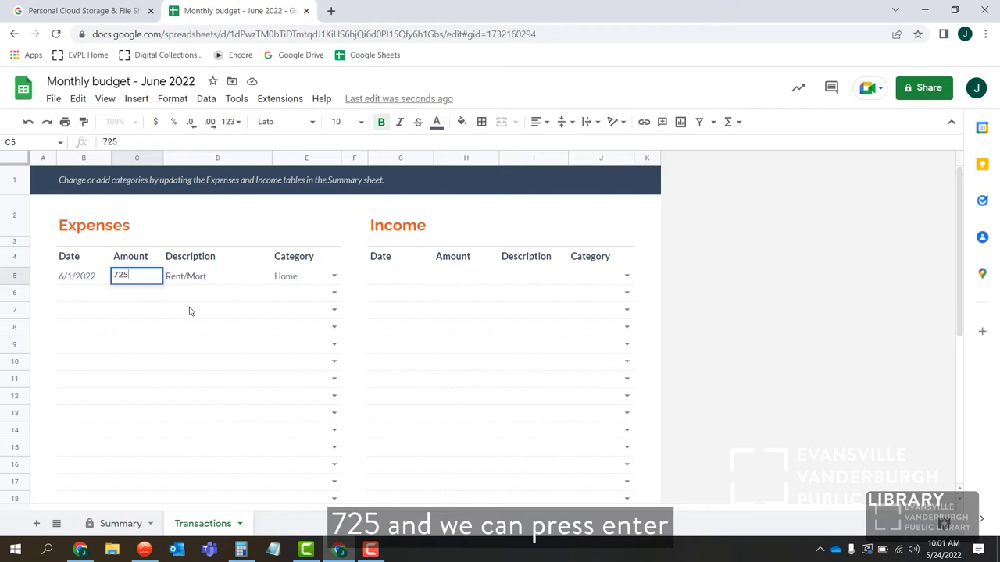
key(Return)
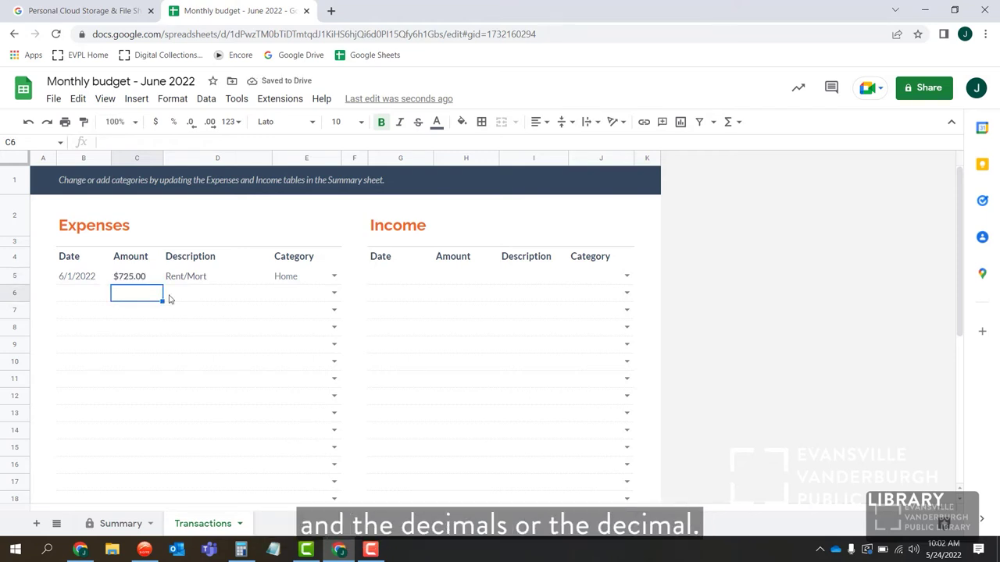
Check the payday in the system calendar and the weekly pay in Calculator, and view the Summary sheet
click(389, 278)
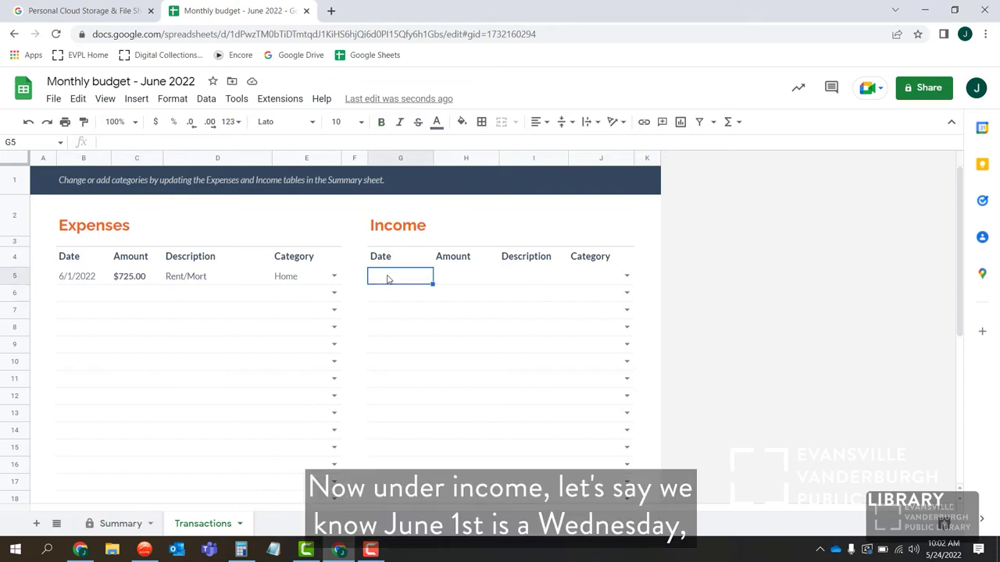
click(946, 556)
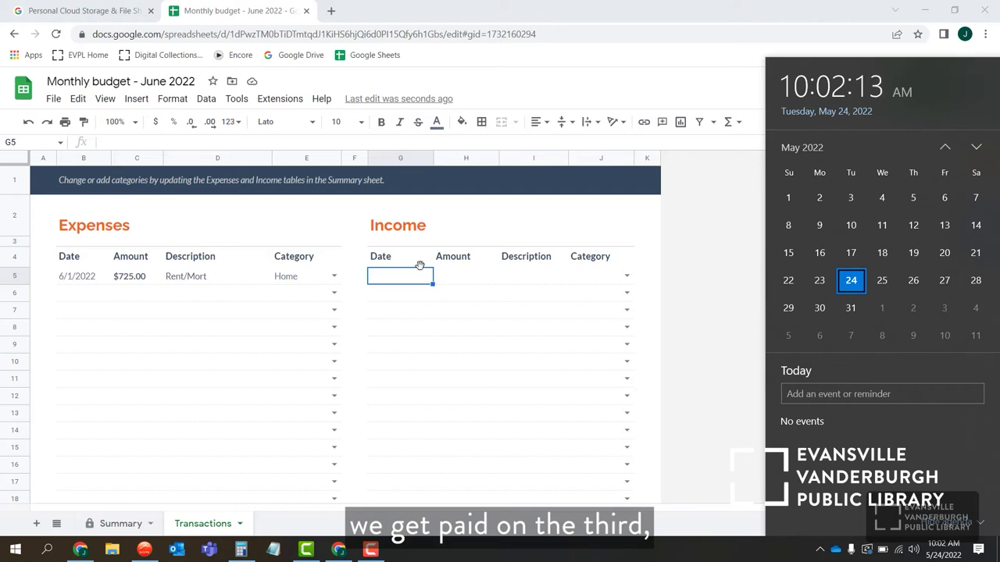
click(505, 301)
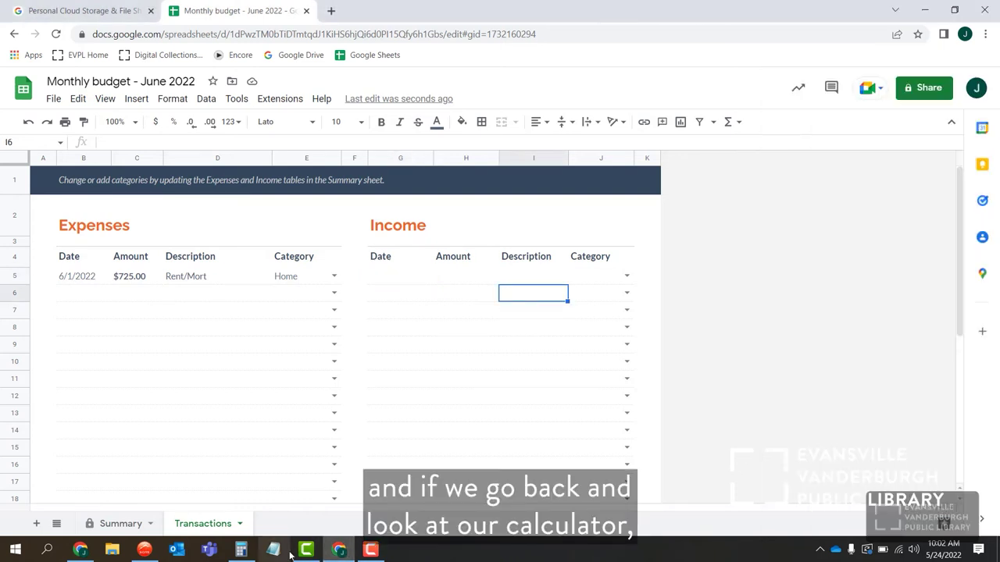
click(244, 552)
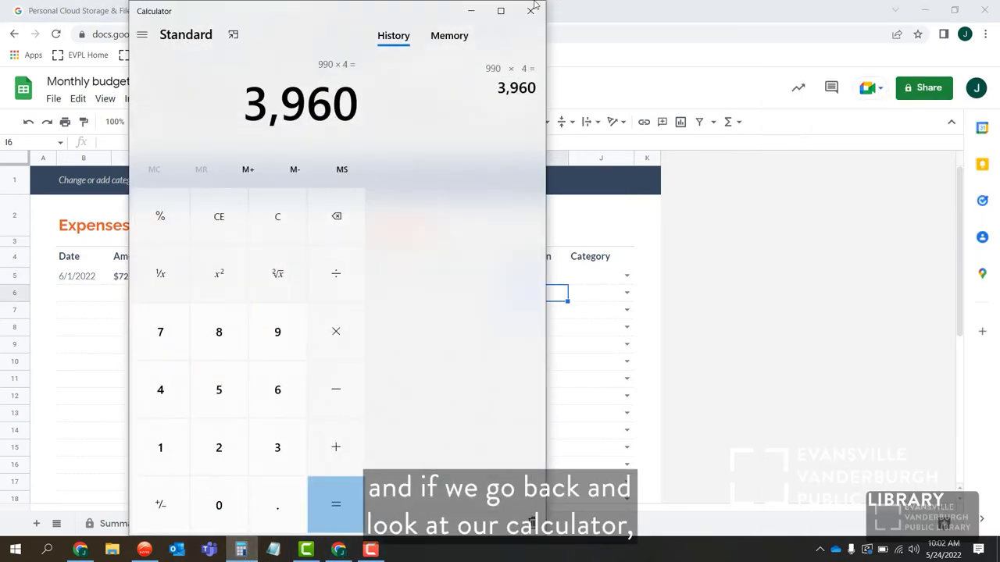
click(480, 12)
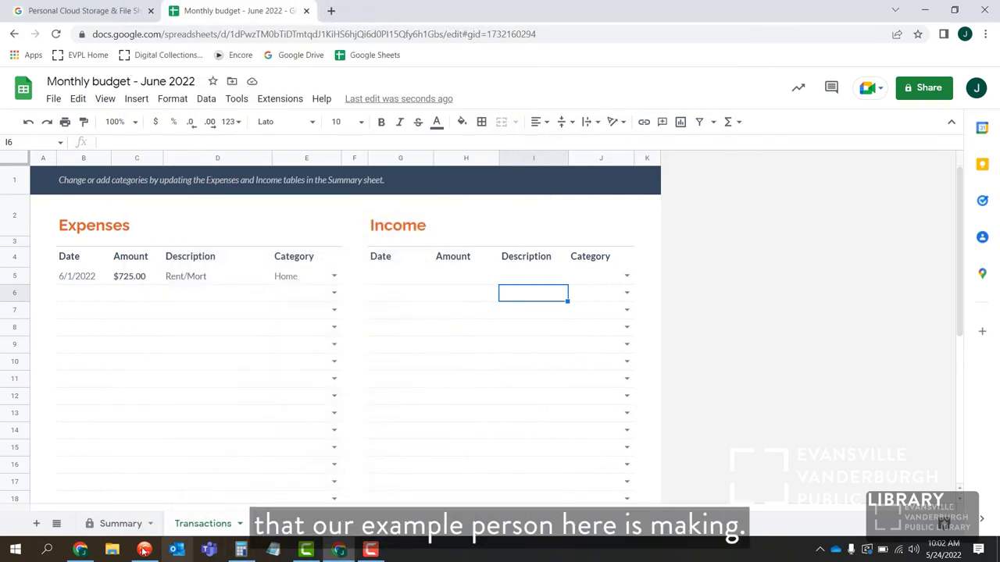
click(118, 524)
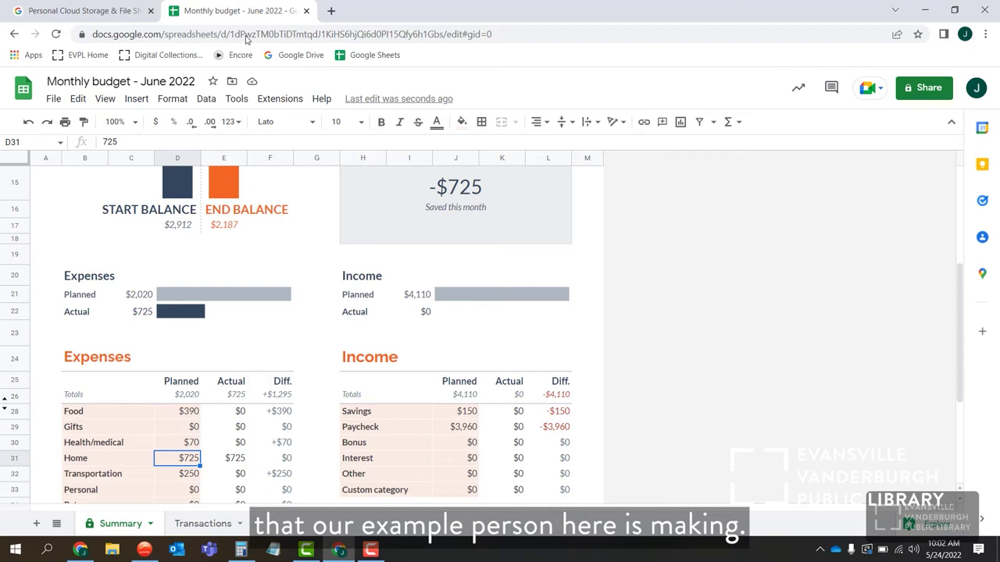
On the Transactions sheet, record a first income entry dated 6/3 with an amount of 990
click(215, 524)
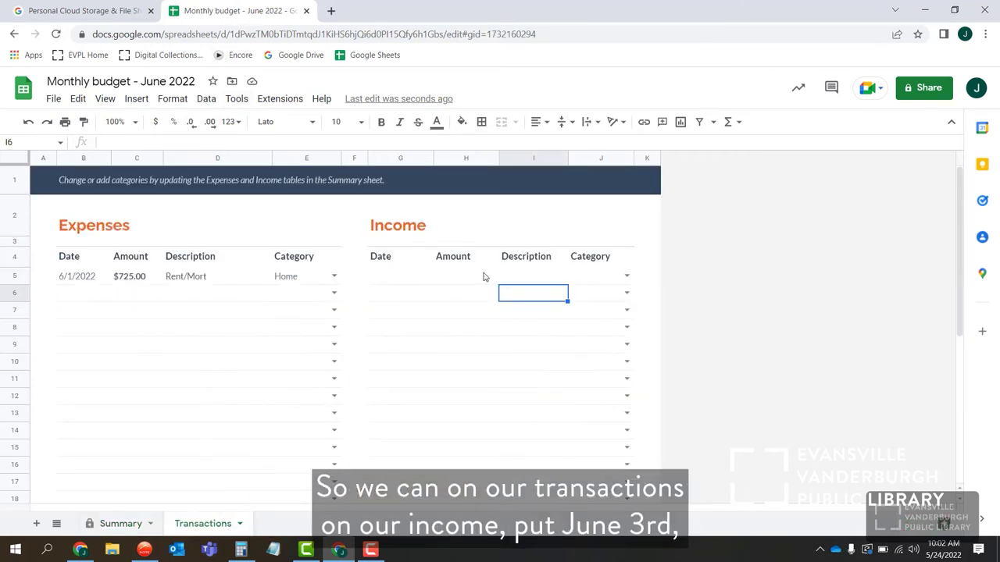
click(392, 275)
text(6/3)
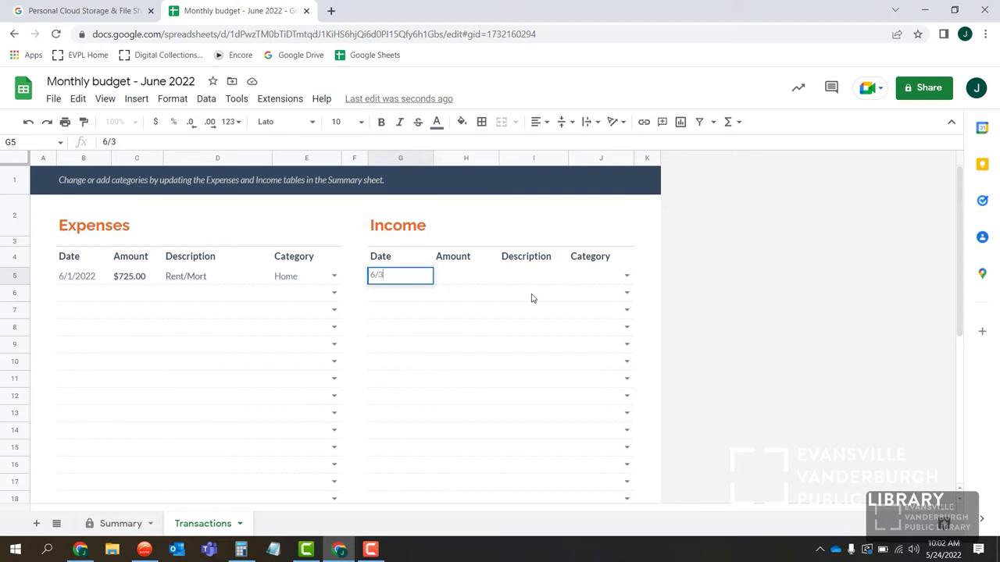
key(Tab)
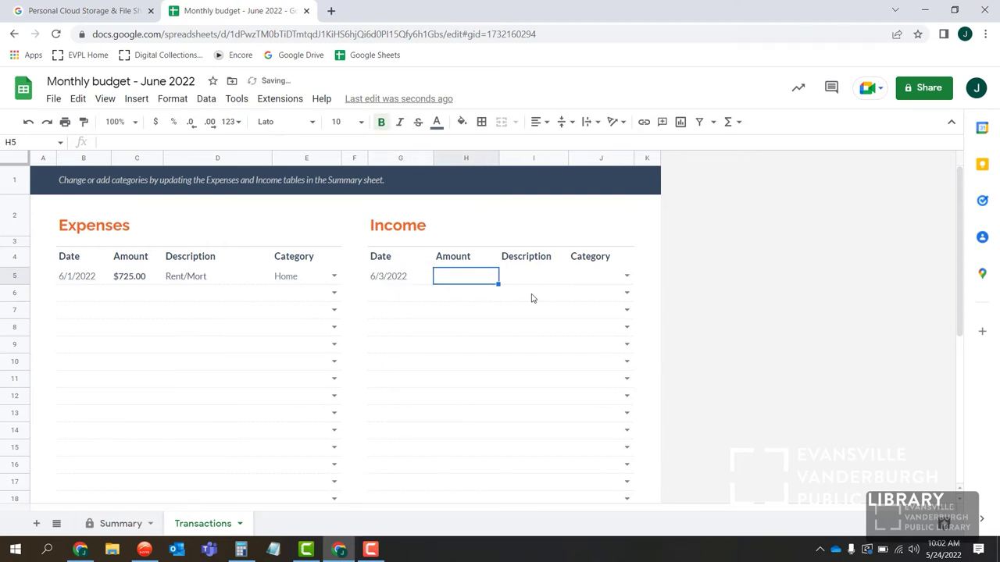
text(990)
key(Return)
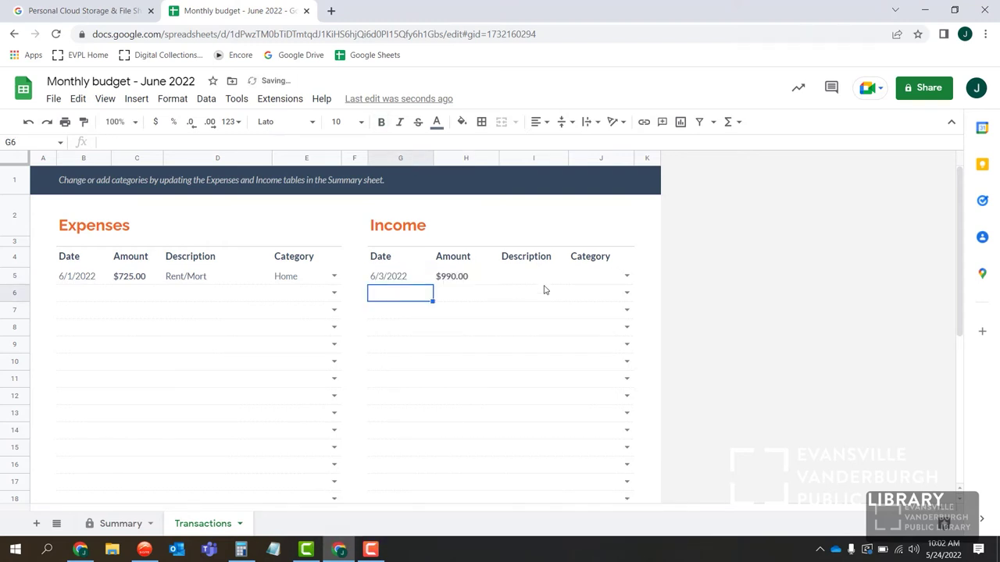
Complete the 6/3/2022 income entry with the description Pay and the category Paycheck
click(548, 278)
text(Pay)
key(Tab)
click(592, 285)
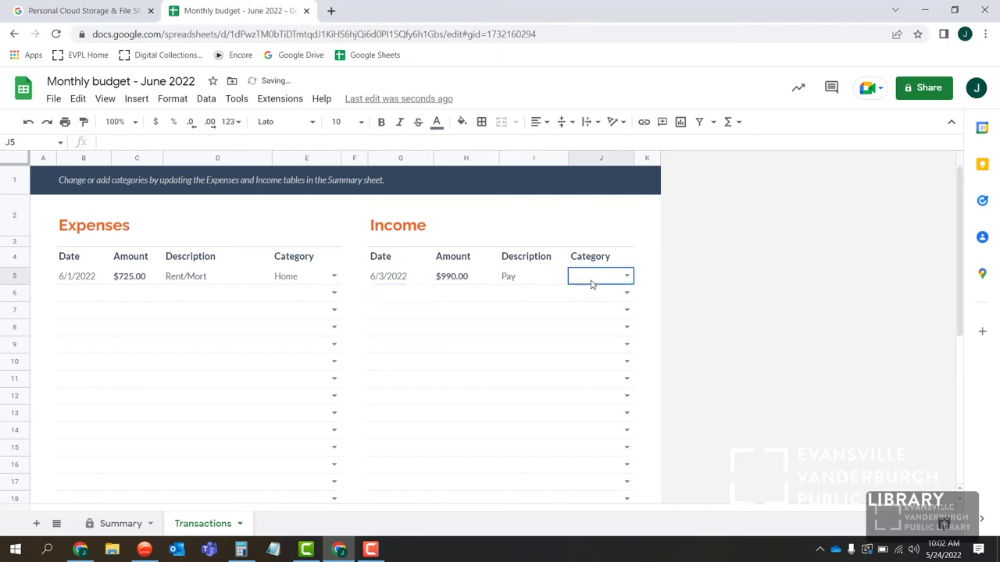
click(626, 276)
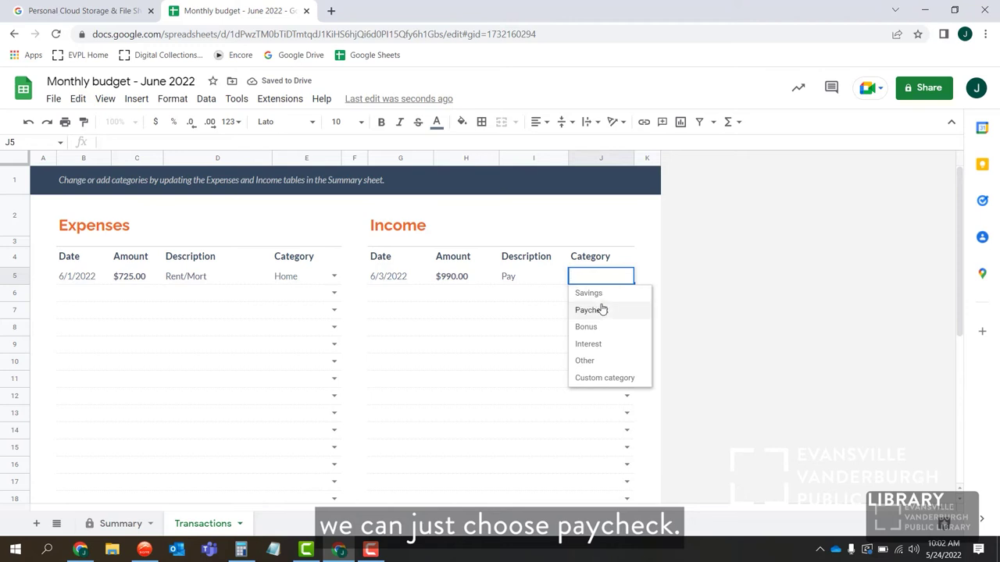
click(600, 311)
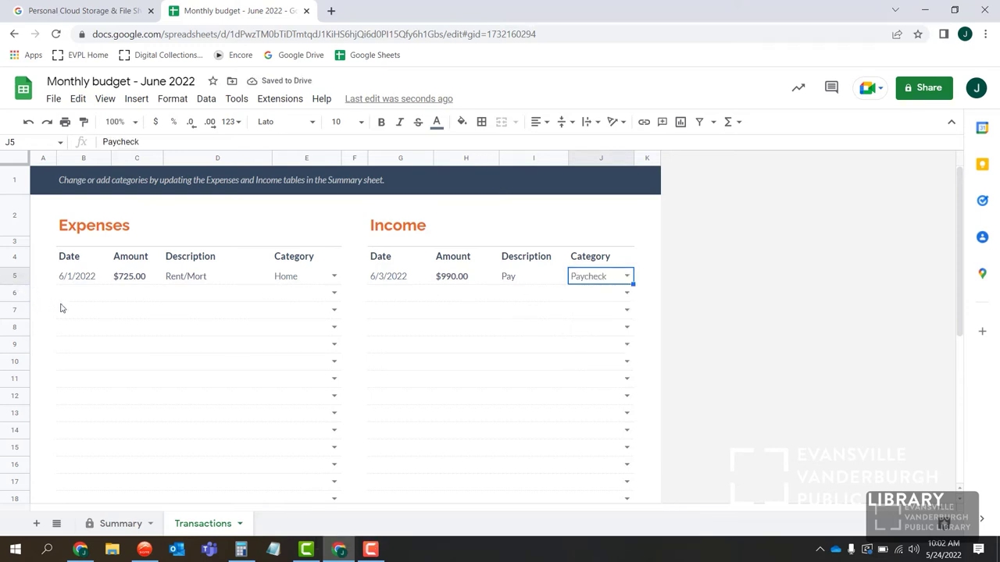
Compare the Paycheck and Home actual amounts on the Summary sheet with the recorded entries on the Transactions sheet
click(115, 525)
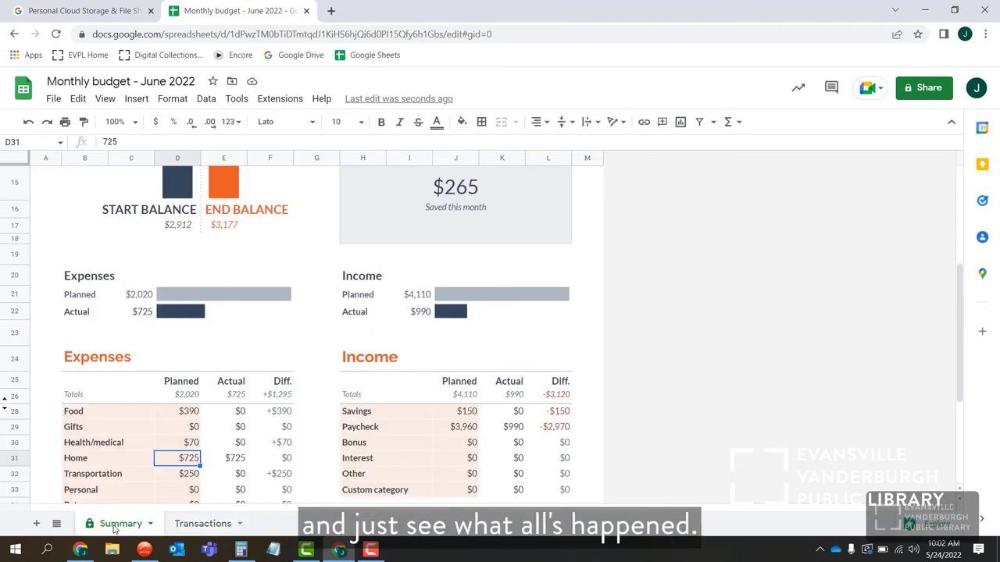
scroll(362, 382, up, 1)
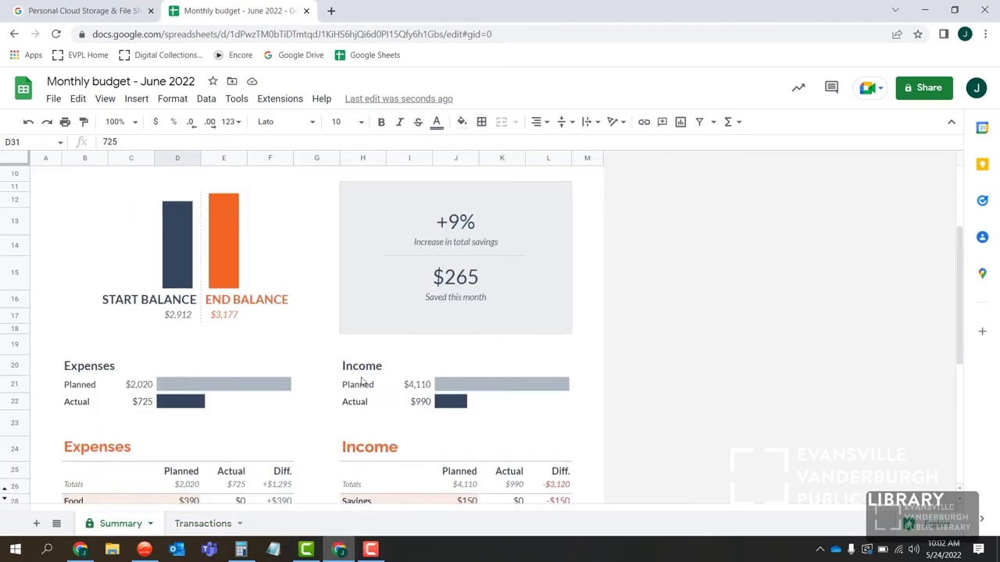
scroll(363, 382, down, 1)
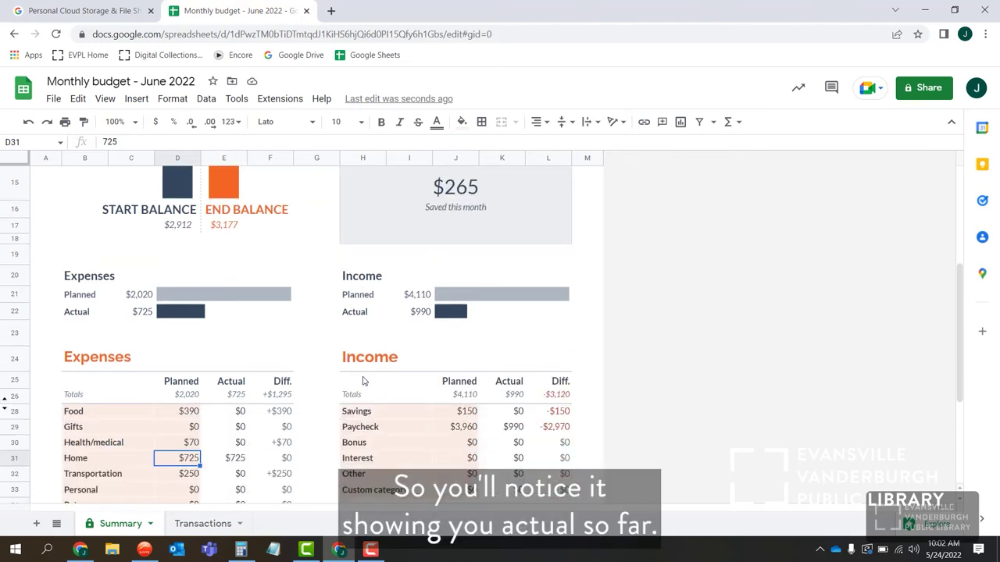
click(522, 428)
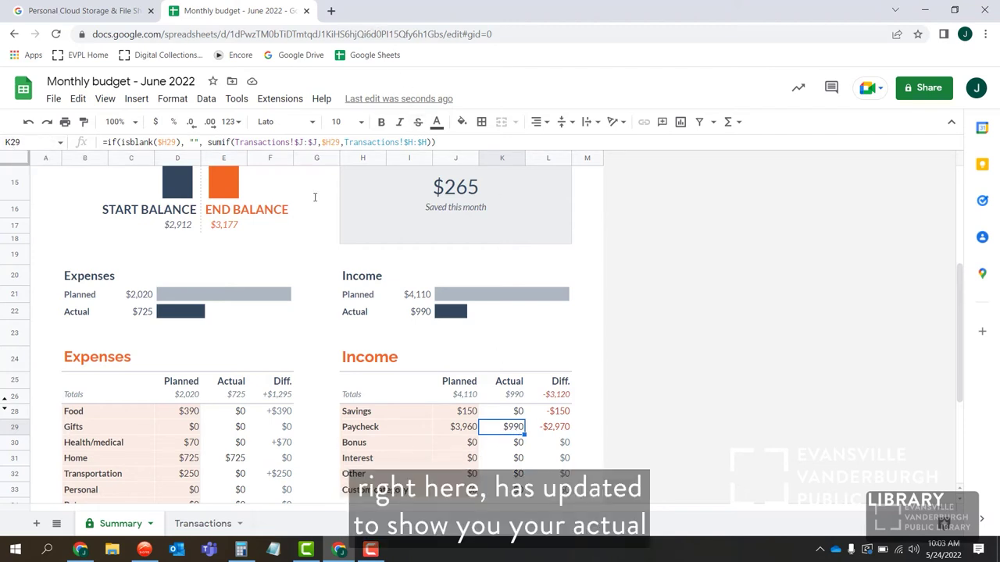
click(200, 523)
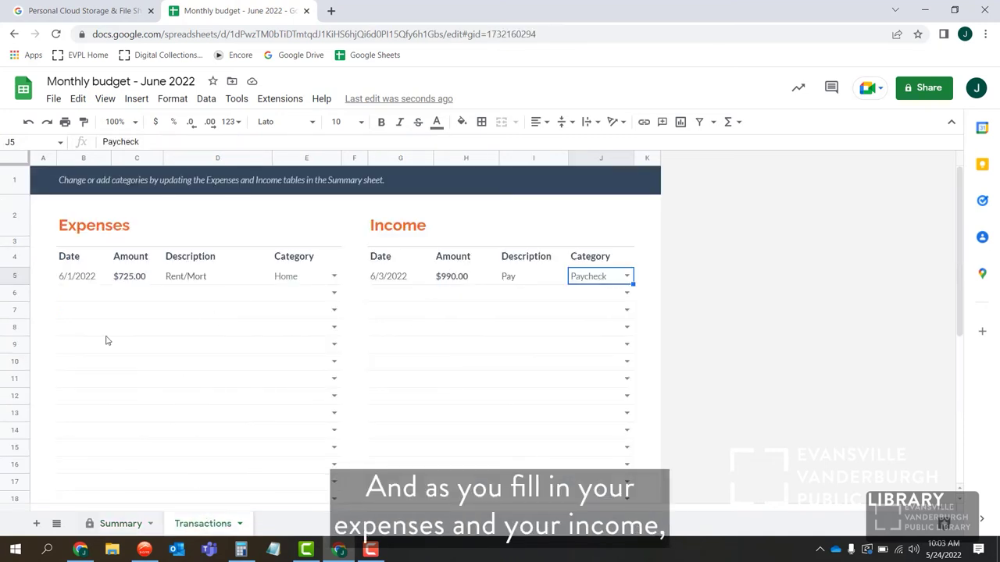
click(125, 522)
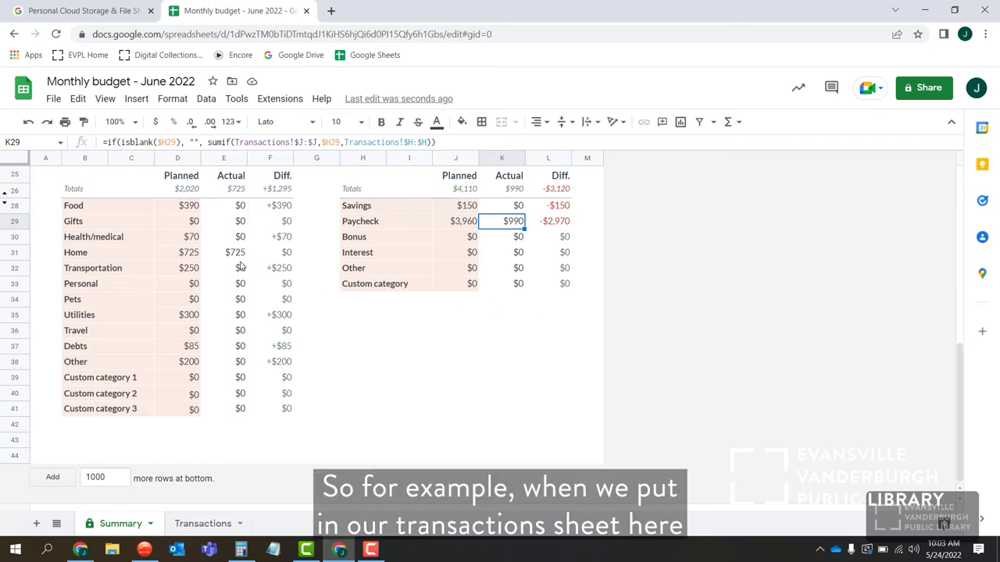
click(203, 524)
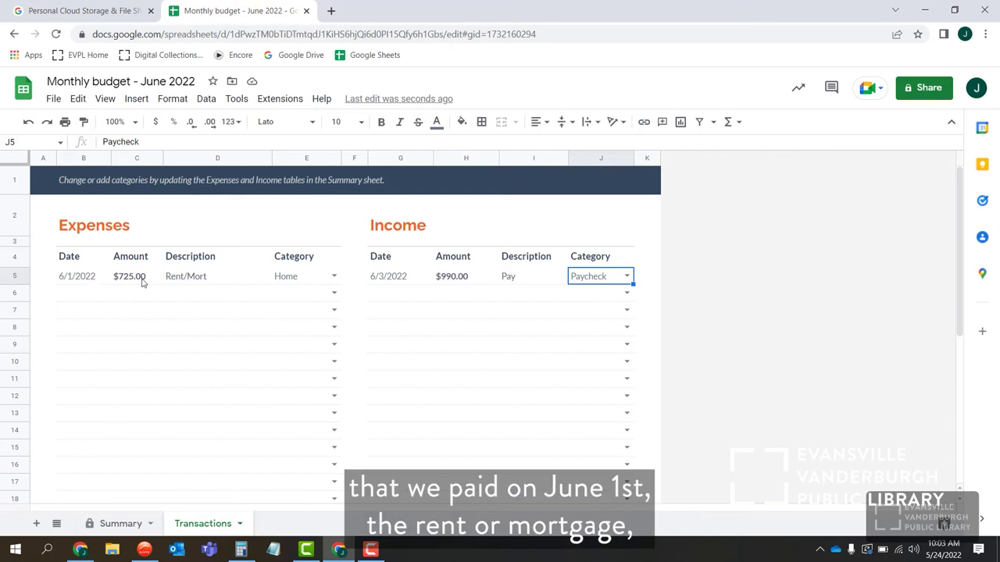
click(135, 527)
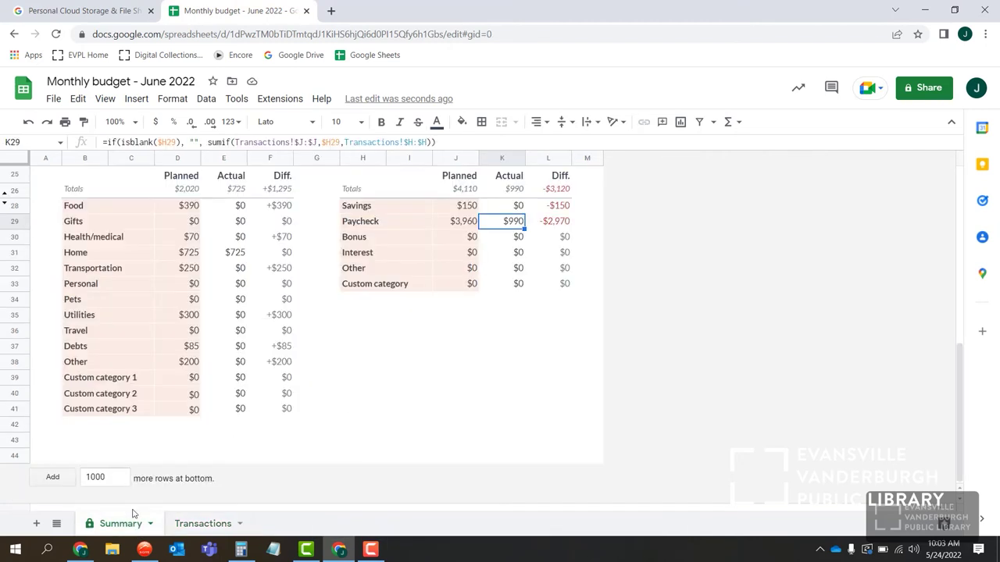
drag(238, 255, 117, 262)
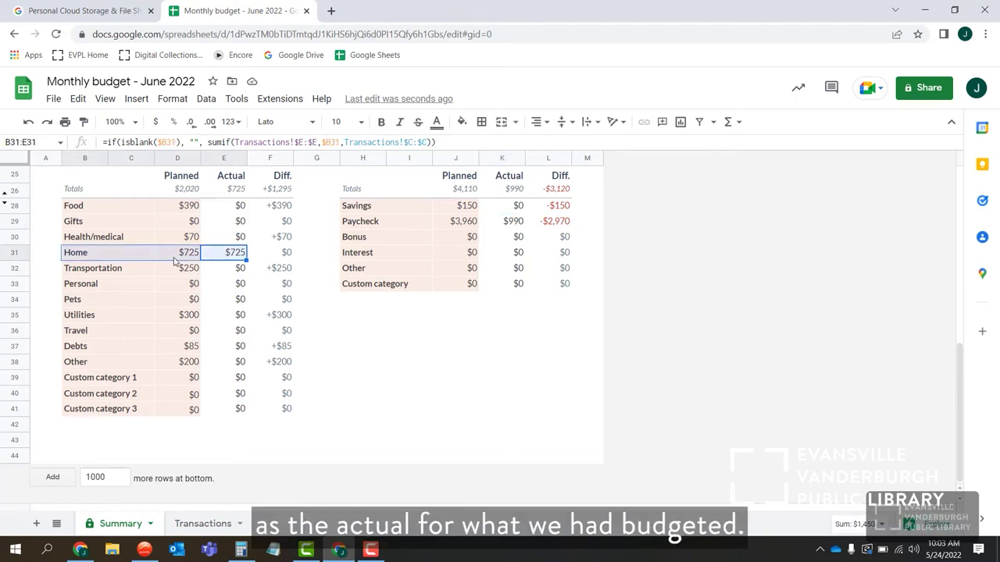
click(414, 319)
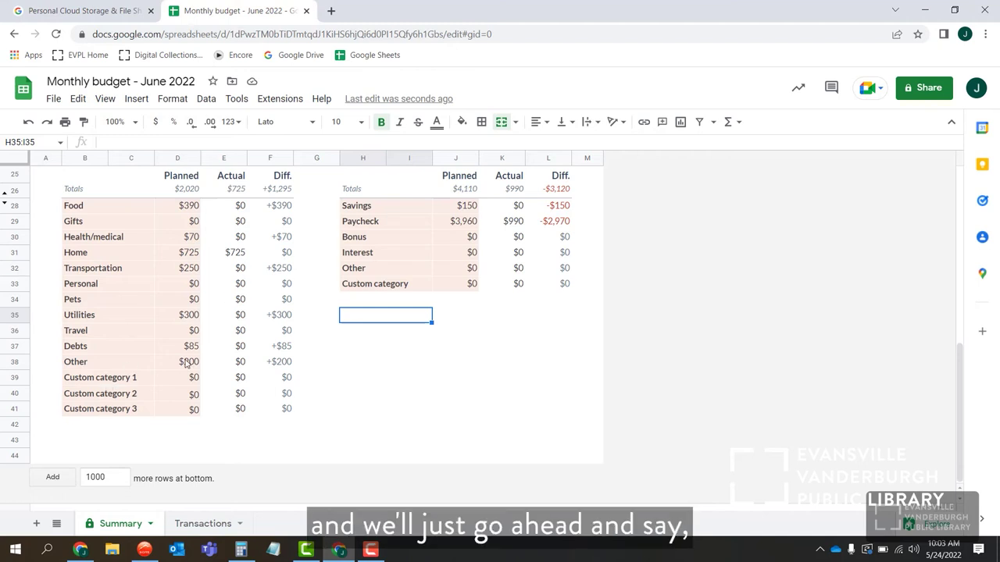
click(98, 12)
click(260, 14)
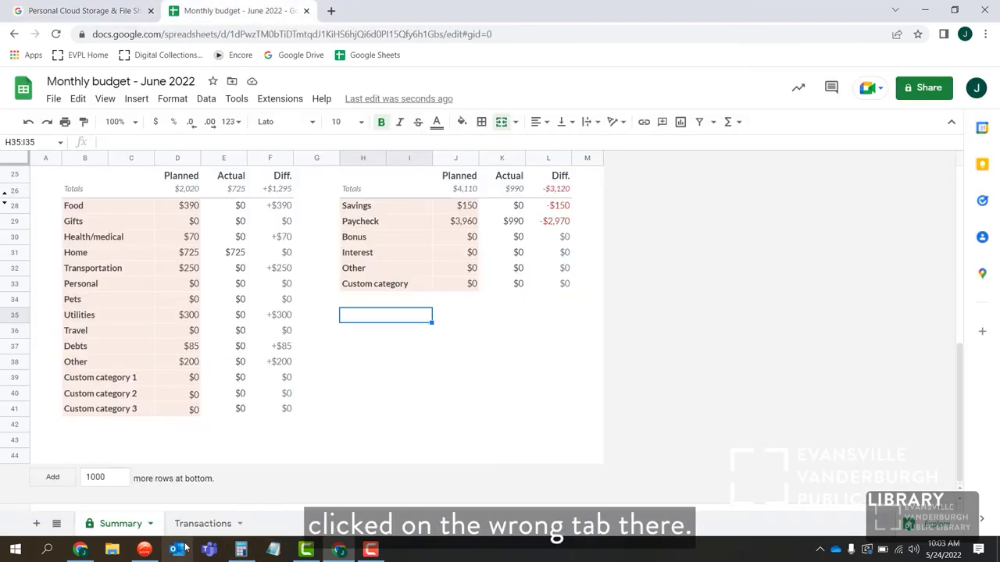
On the Transactions sheet, start a second expense entry dated 6/7/2022 with an amount of 55.00
click(197, 524)
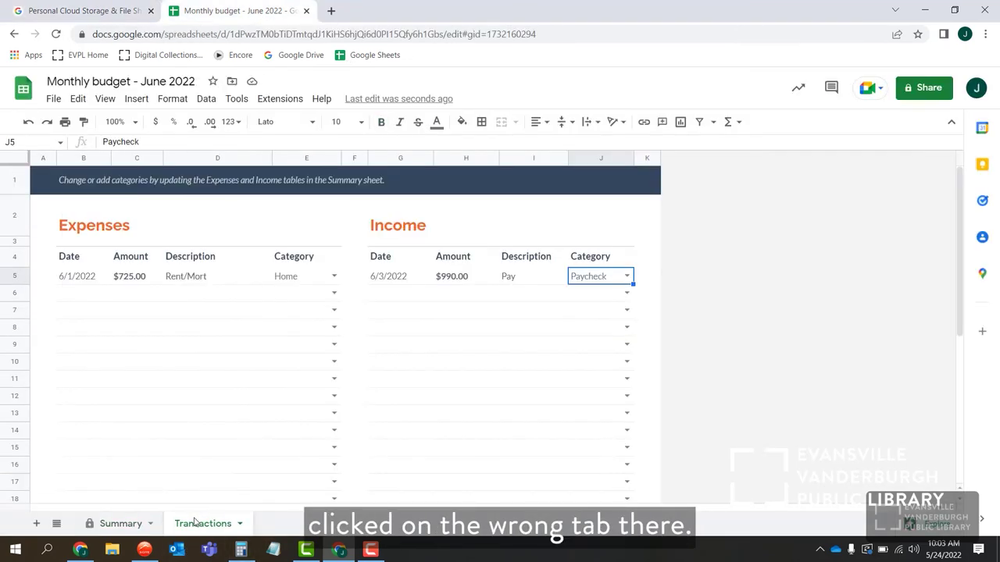
click(80, 294)
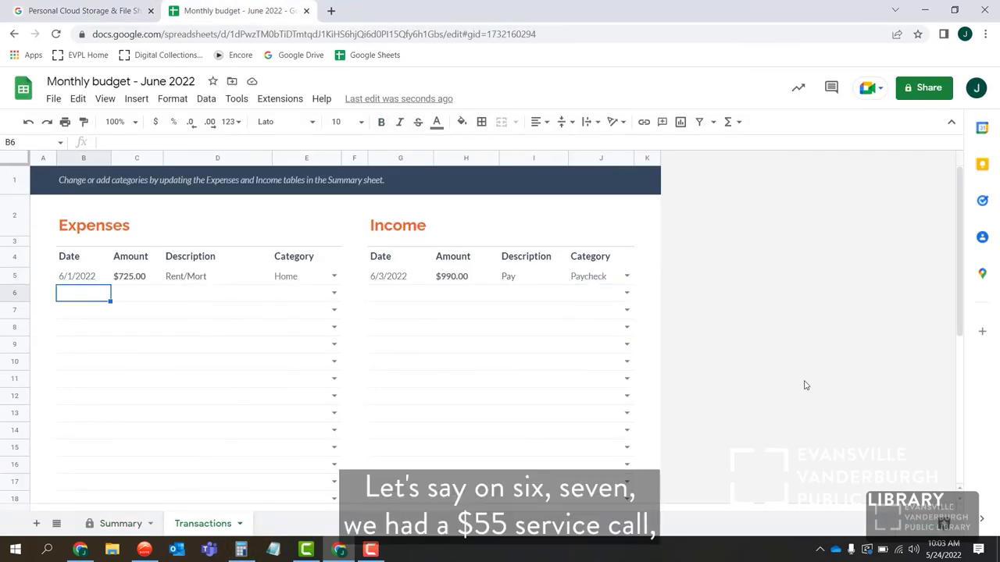
text(6/7/20)
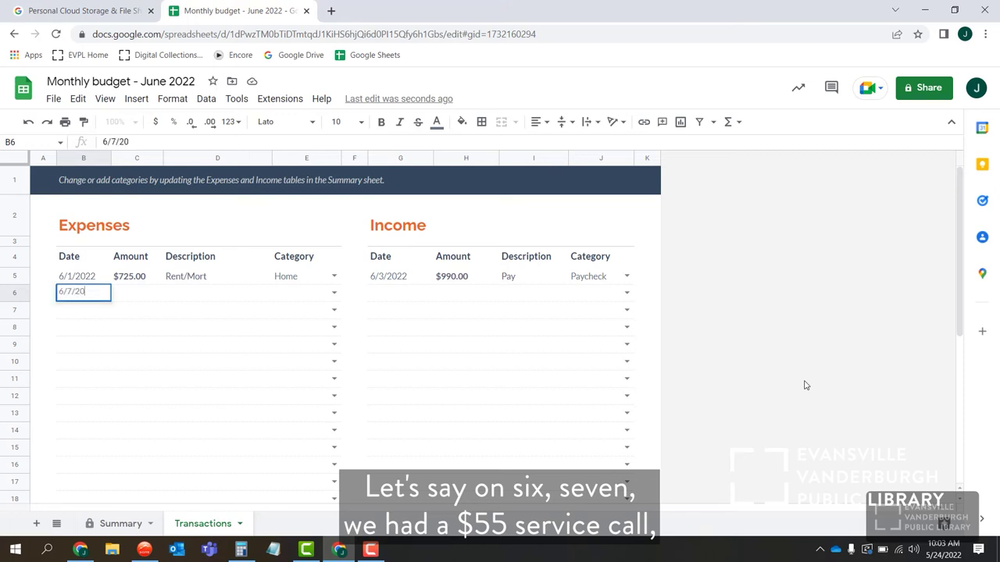
text(22)
key(Tab)
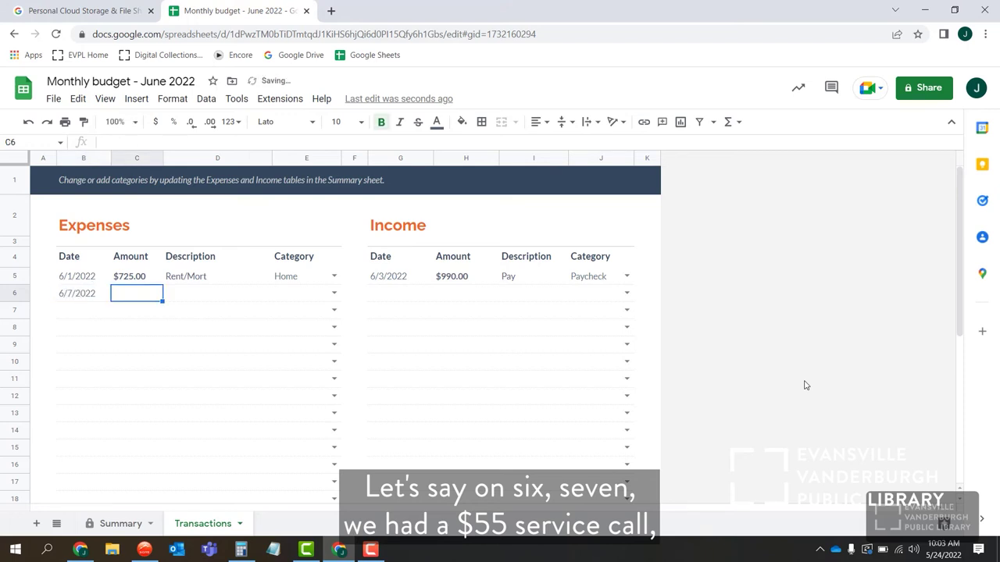
text(55.0)
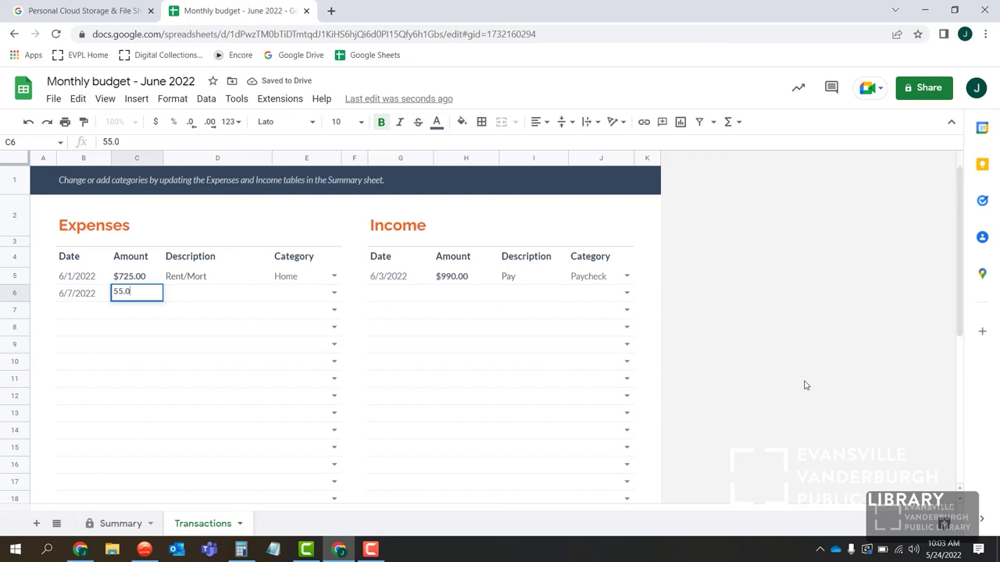
text(0)
key(Tab)
Give the 6/7/2022 expense the description Service/apartment and the category Other
text(sSer)
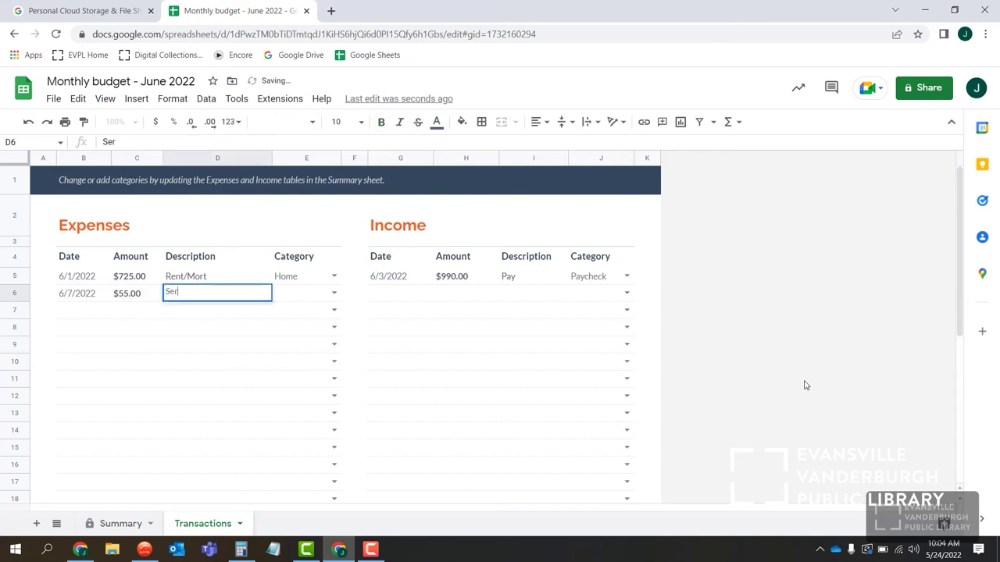
text(vice/apartment)
key(Tab)
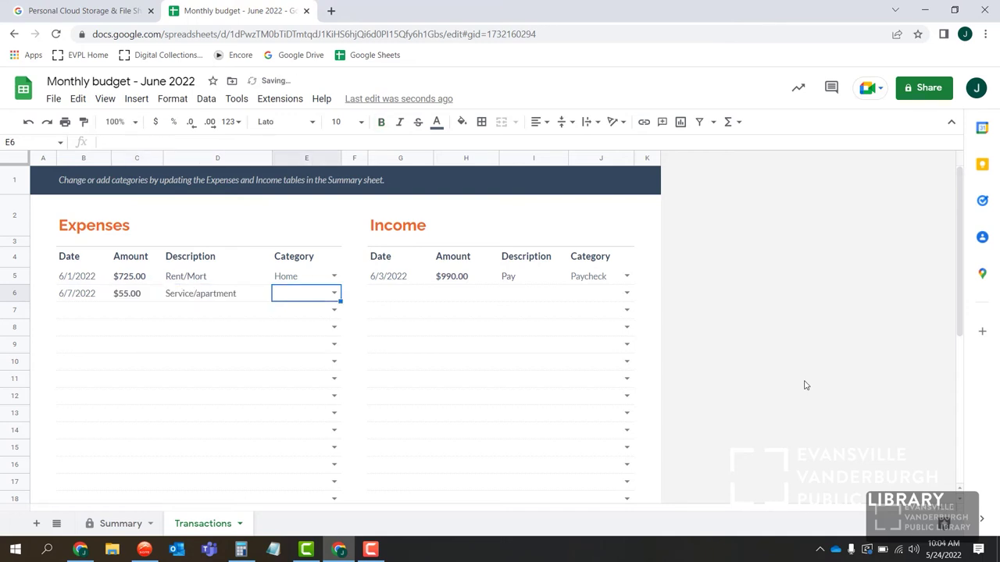
text(o)
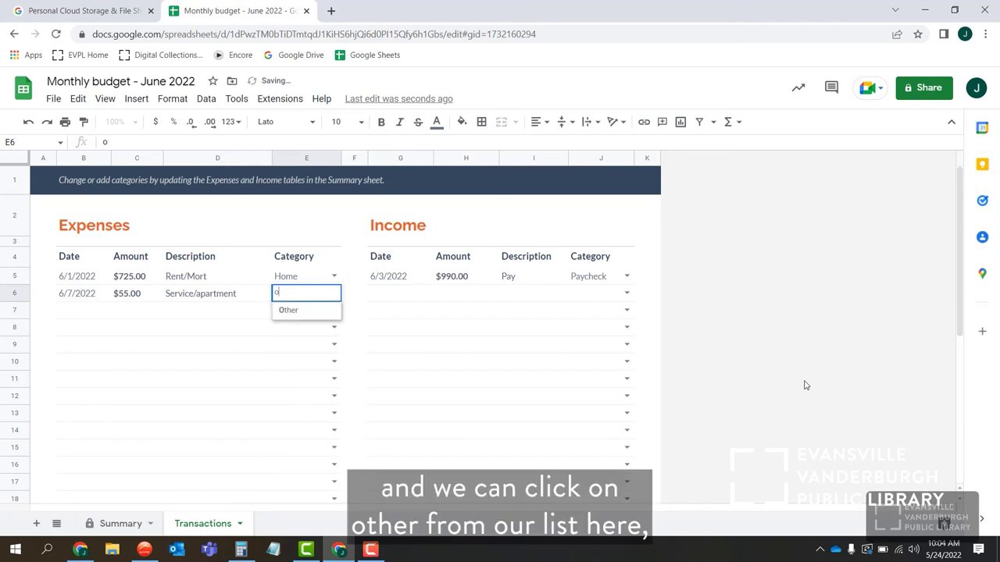
click(296, 313)
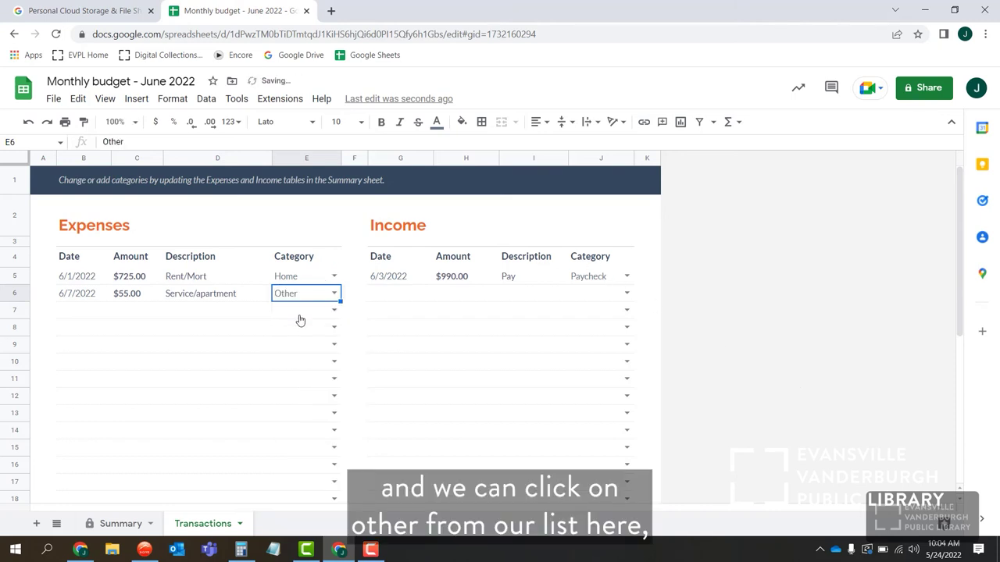
Examine the Other category's difference and the overall balances on the Summary sheet, and check them against the Transactions sheet
click(129, 525)
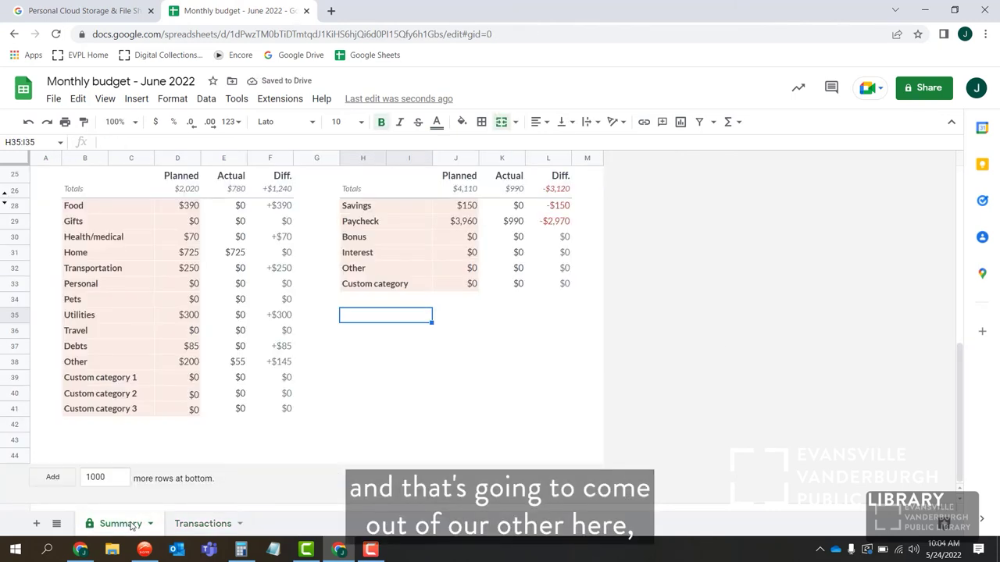
click(279, 364)
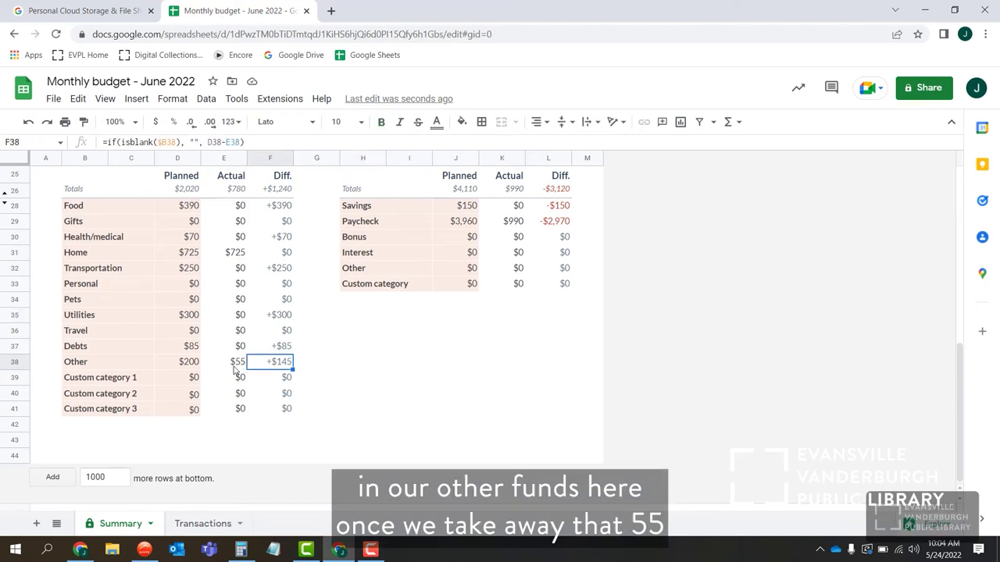
scroll(238, 367, up, 3)
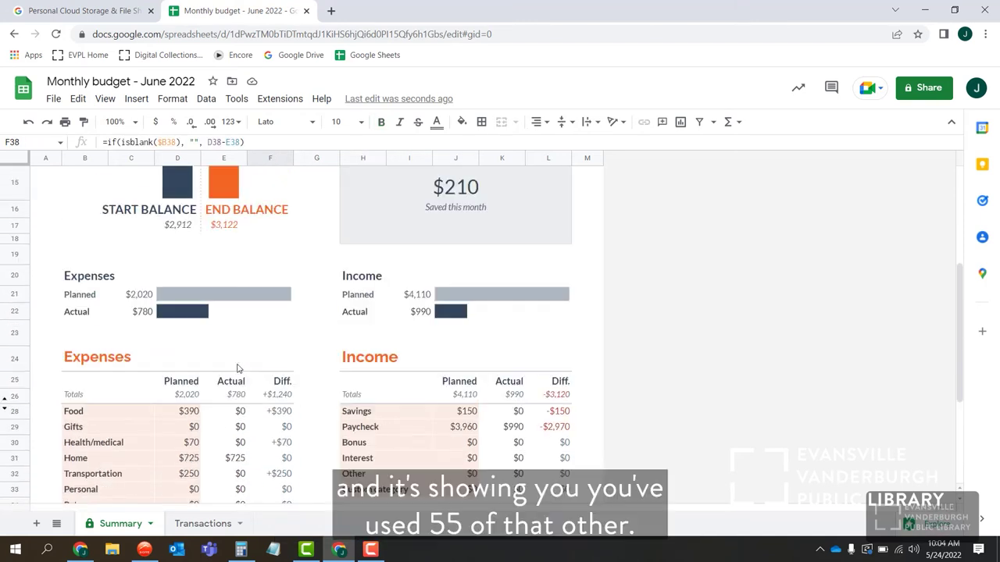
scroll(234, 422, down, 2)
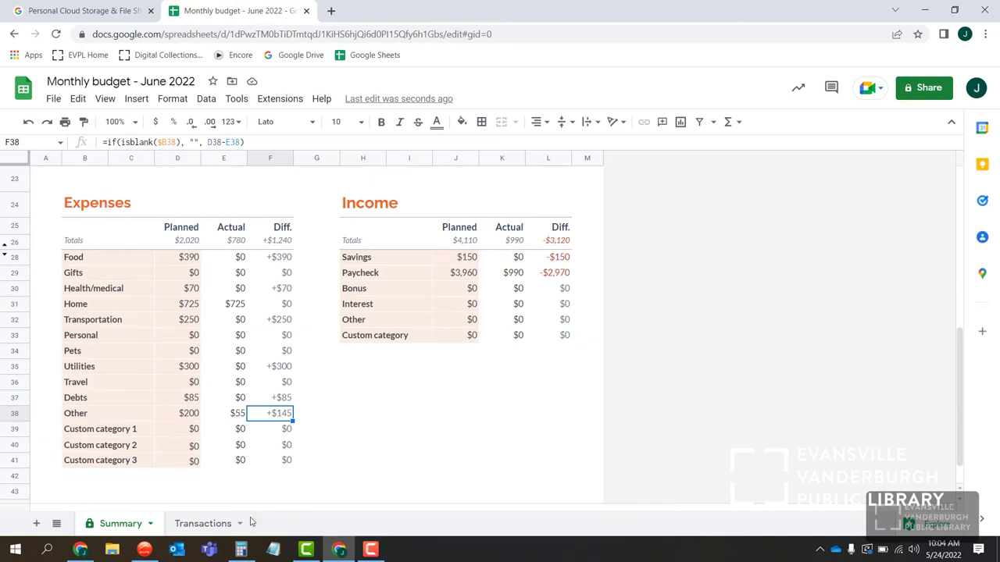
click(206, 524)
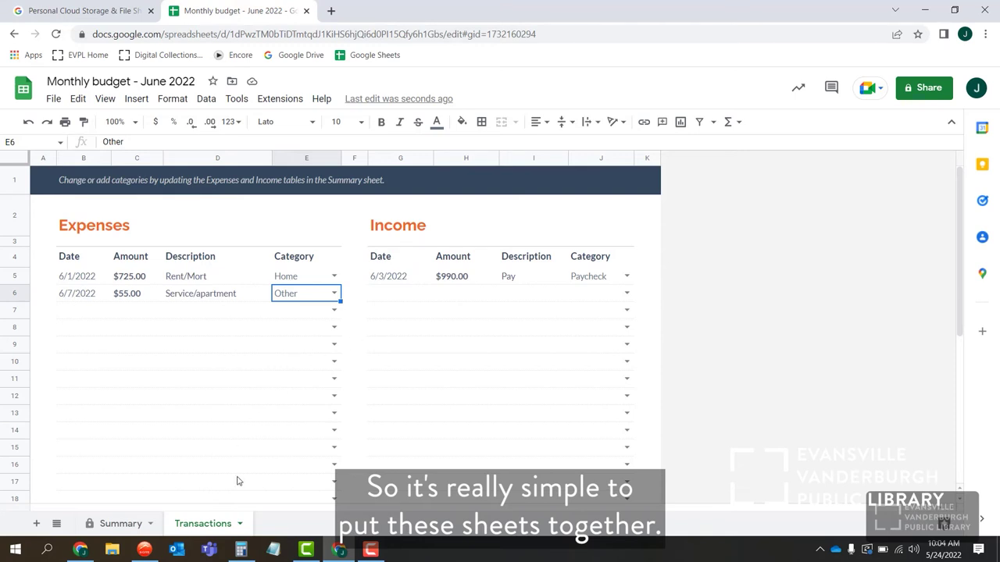
click(113, 528)
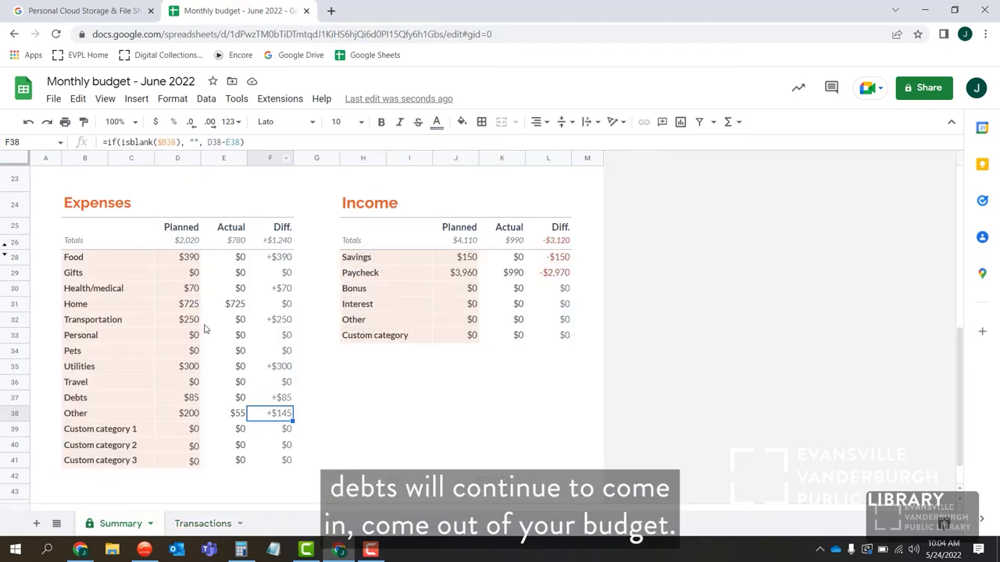
scroll(192, 317, up, 4)
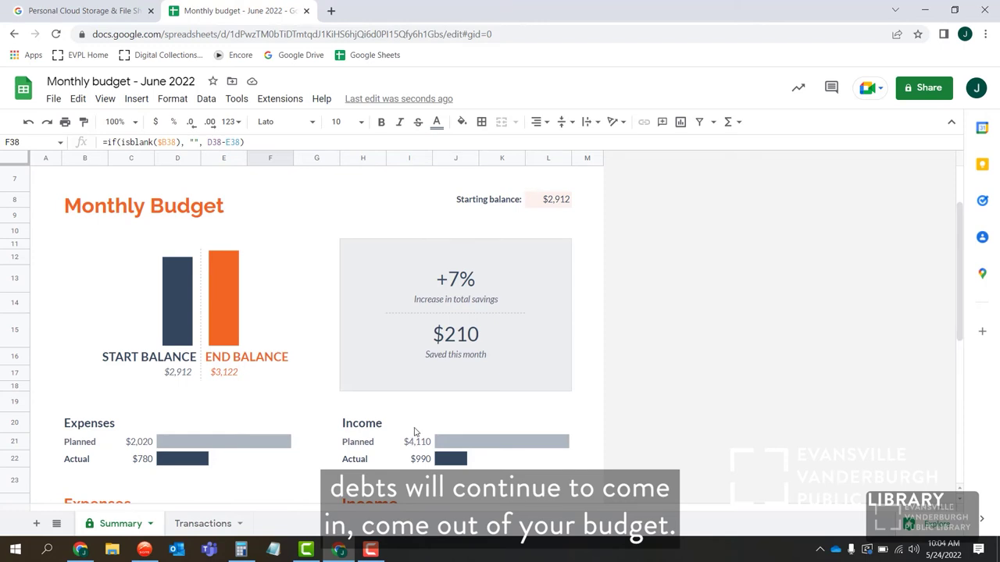
scroll(414, 432, down, 3)
scroll(415, 431, up, 5)
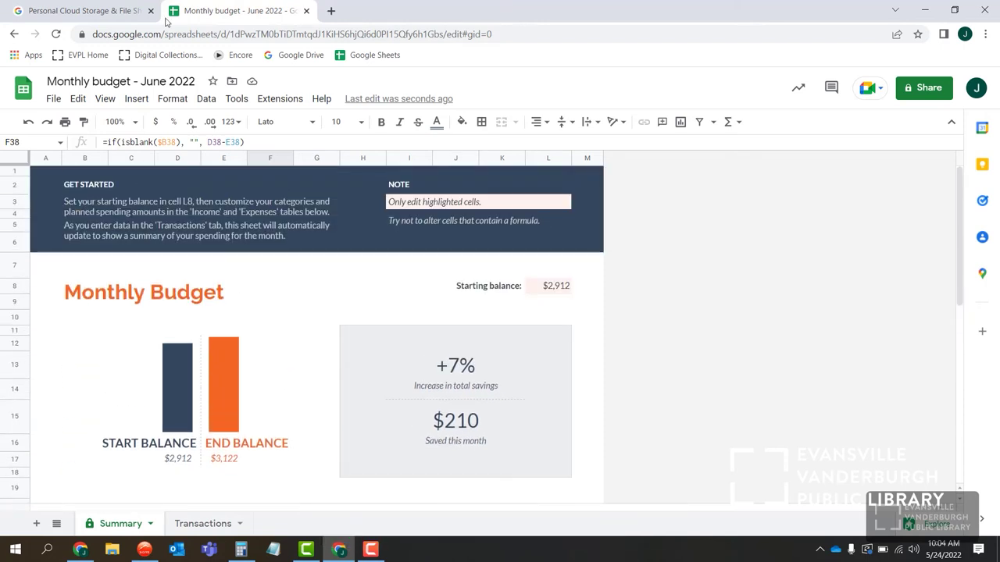
click(201, 528)
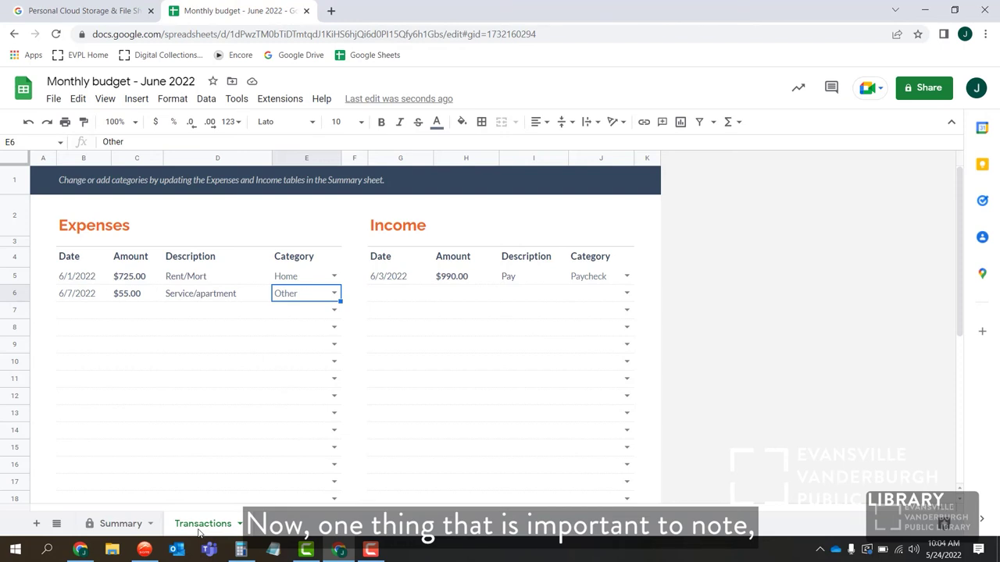
Open the print settings for the Summary sheet and look through the page preview
click(109, 528)
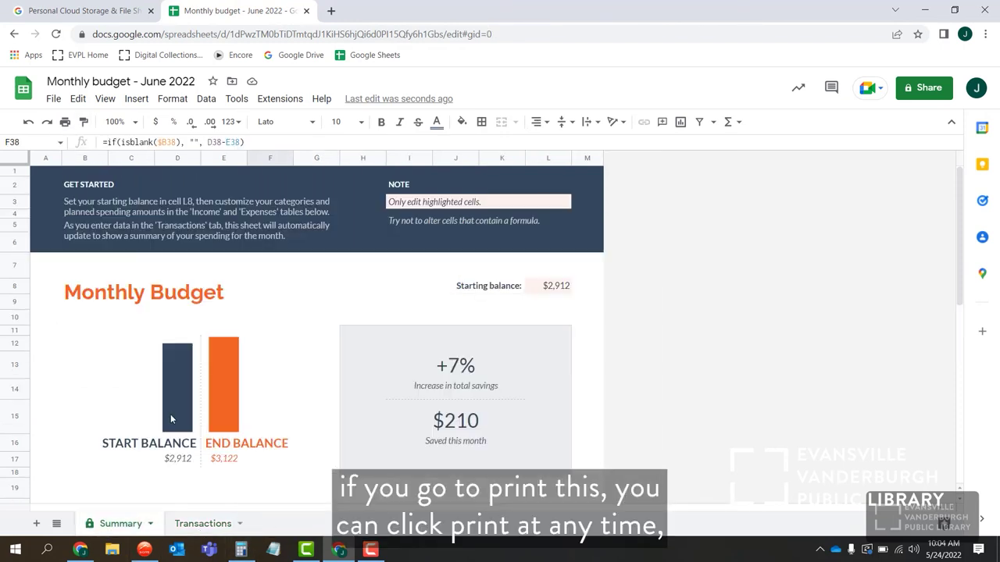
click(68, 125)
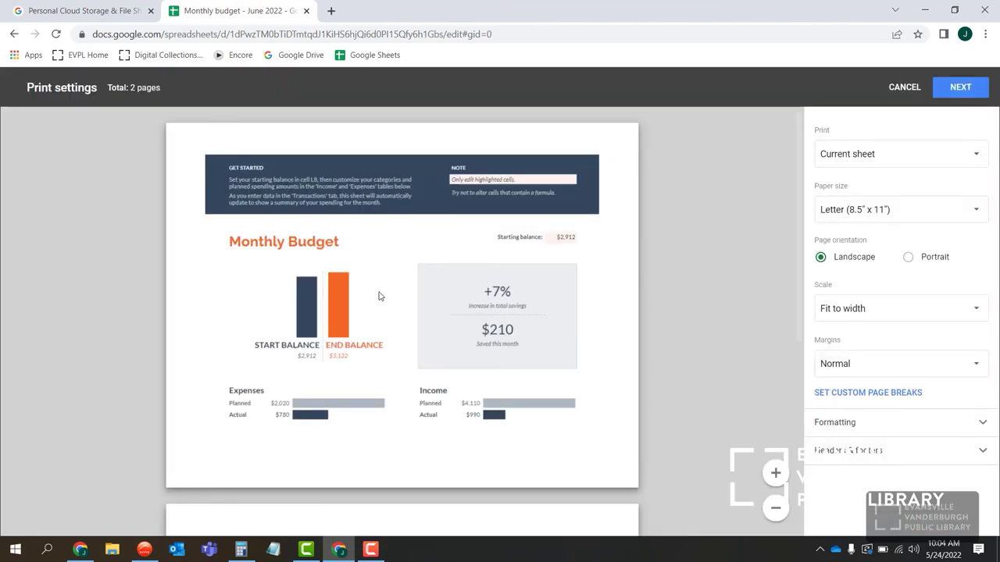
scroll(380, 296, down, 5)
scroll(378, 296, up, 5)
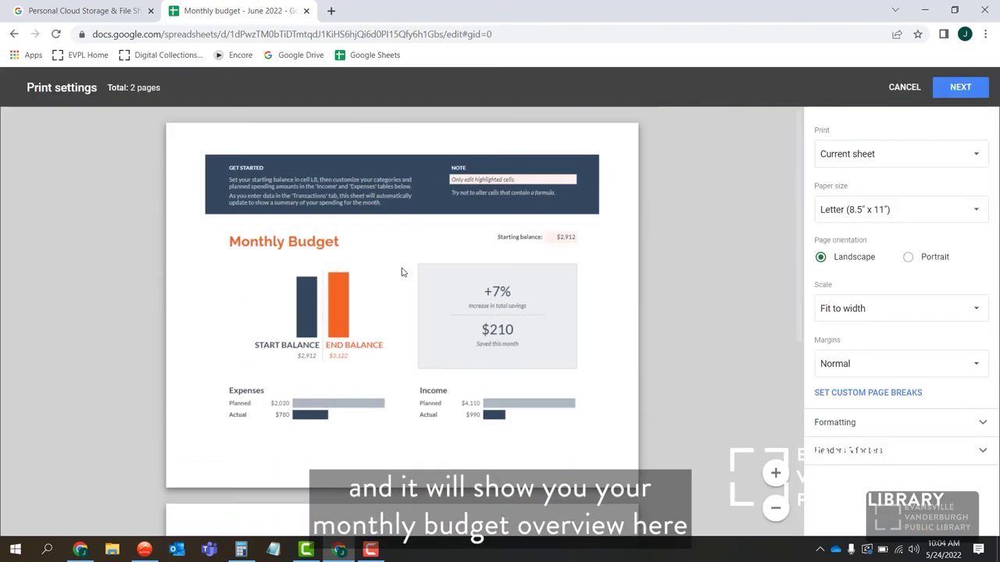
Review the Summary pages in the print preview and set the print range to Workbook
scroll(559, 360, down, 3)
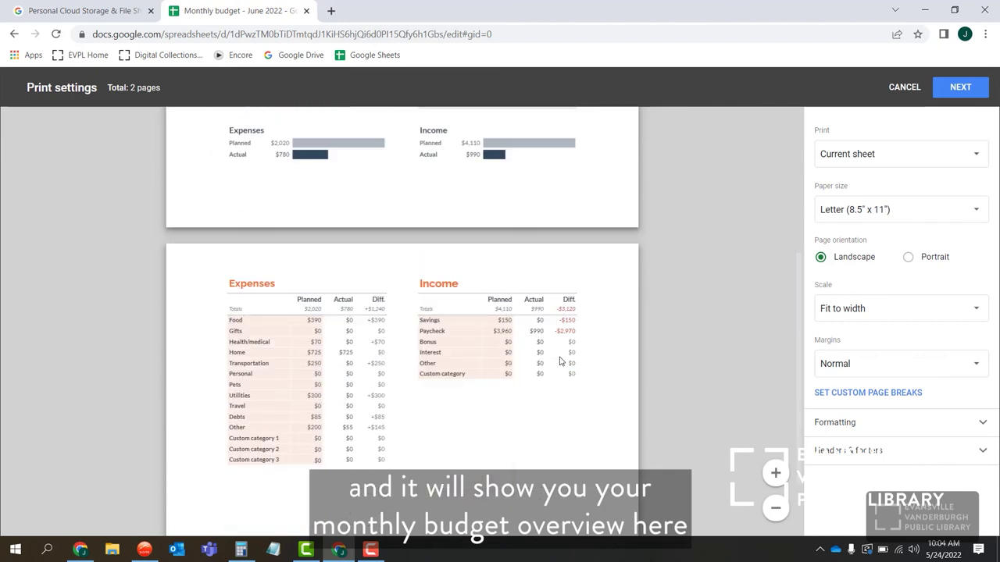
scroll(578, 363, down, 1)
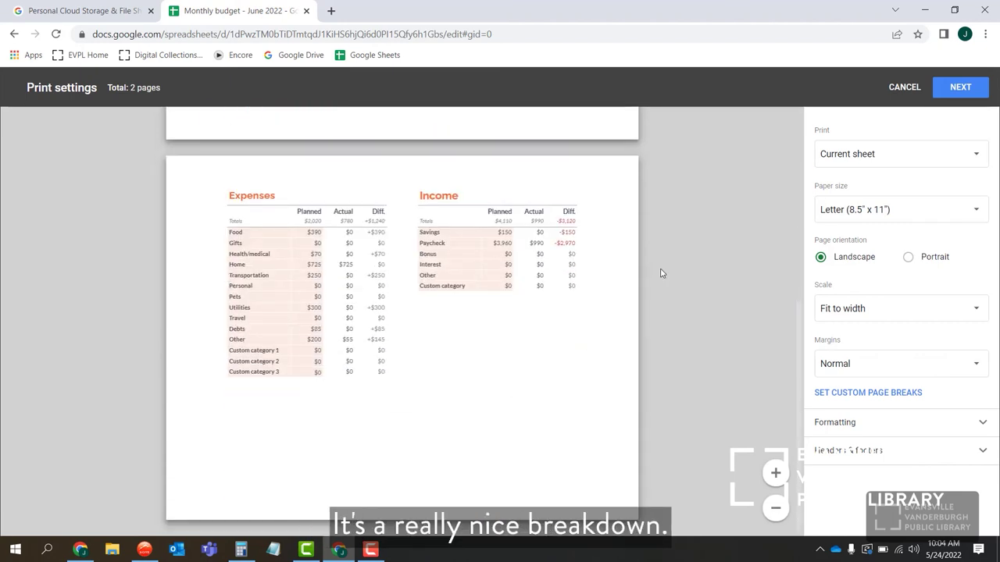
click(857, 156)
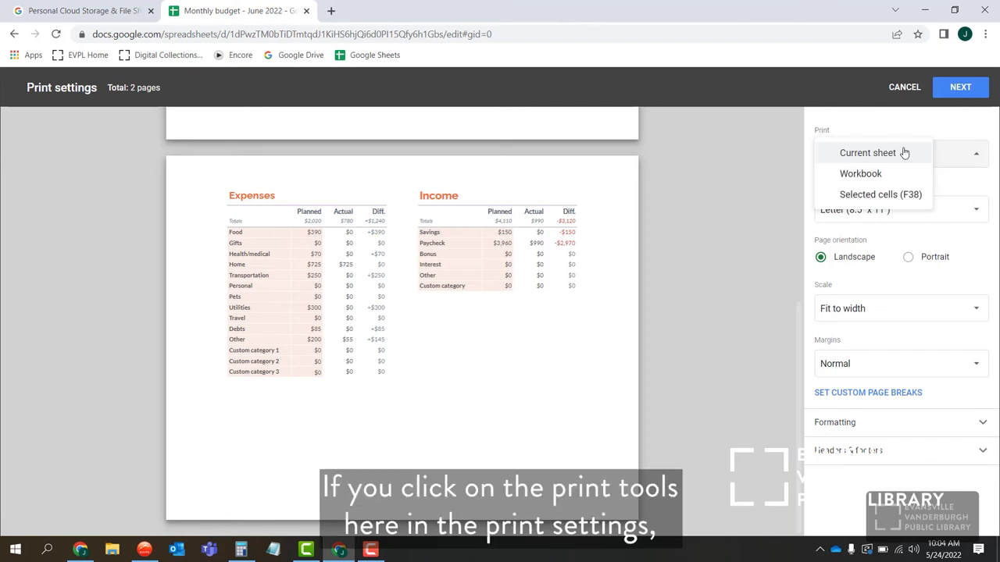
click(889, 153)
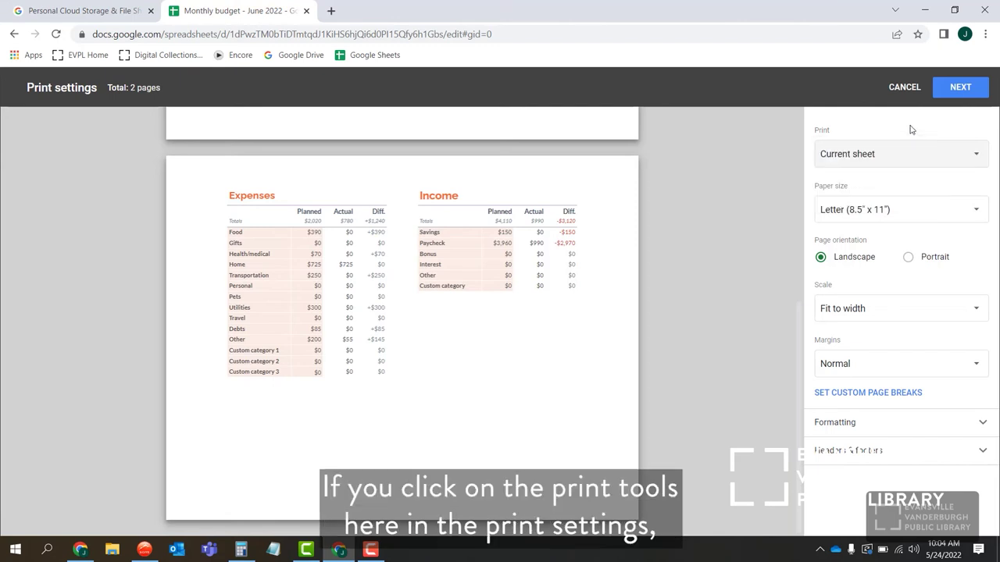
click(855, 159)
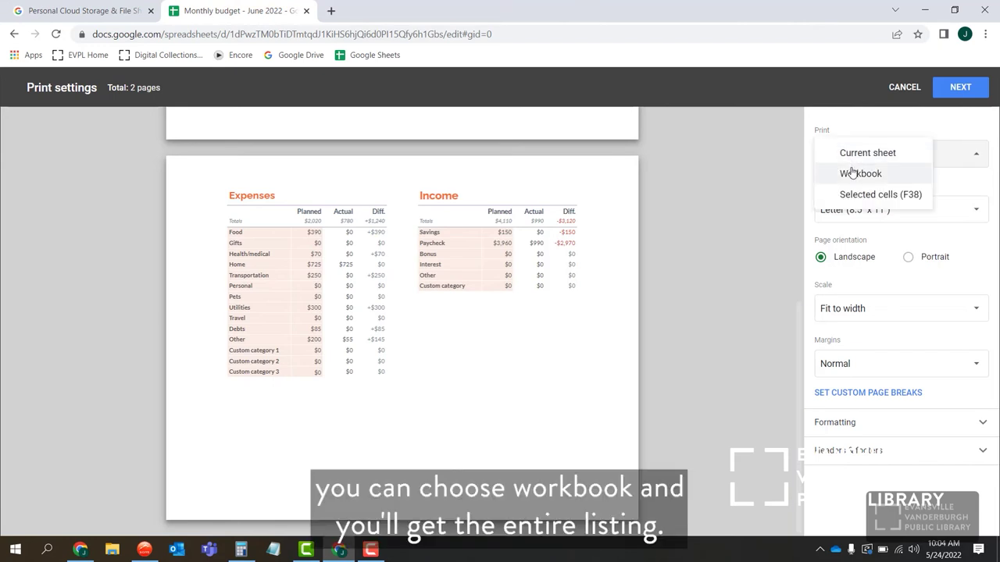
click(852, 173)
Look through the workbook's preview pages, including the overview, category tables and transactions, and leave the print settings without printing
scroll(547, 313, down, 5)
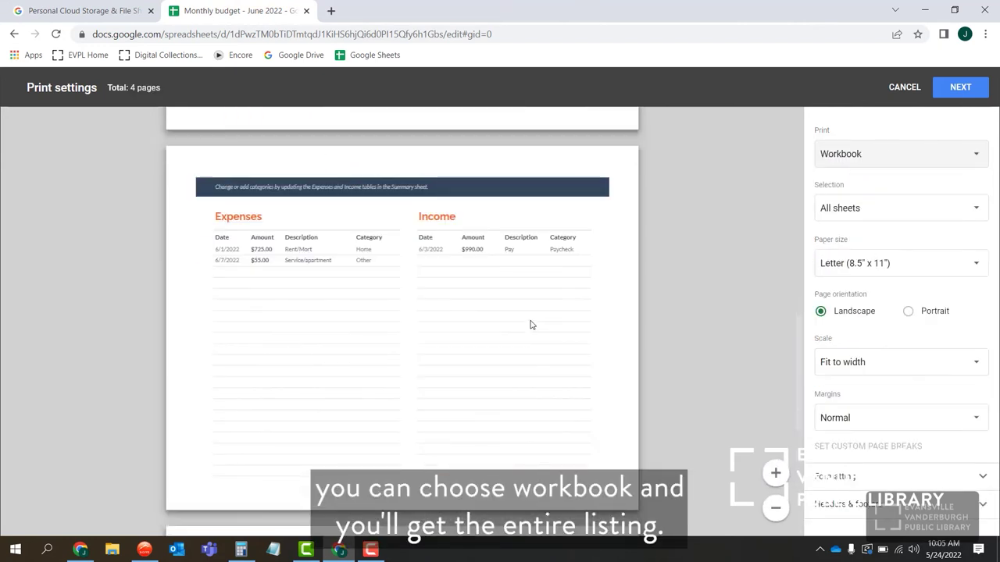
scroll(531, 325, down, 5)
scroll(531, 325, up, 10)
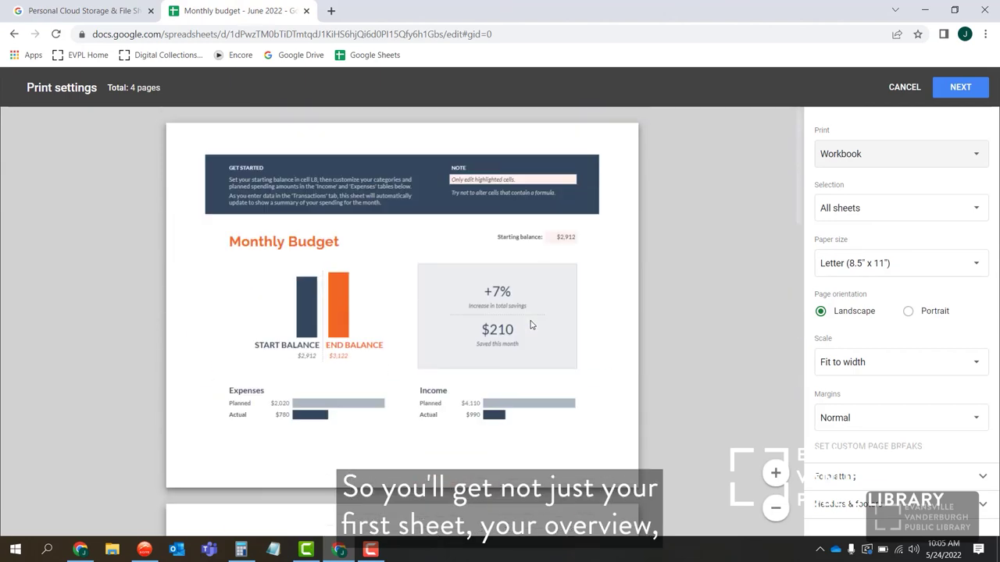
scroll(531, 325, down, 8)
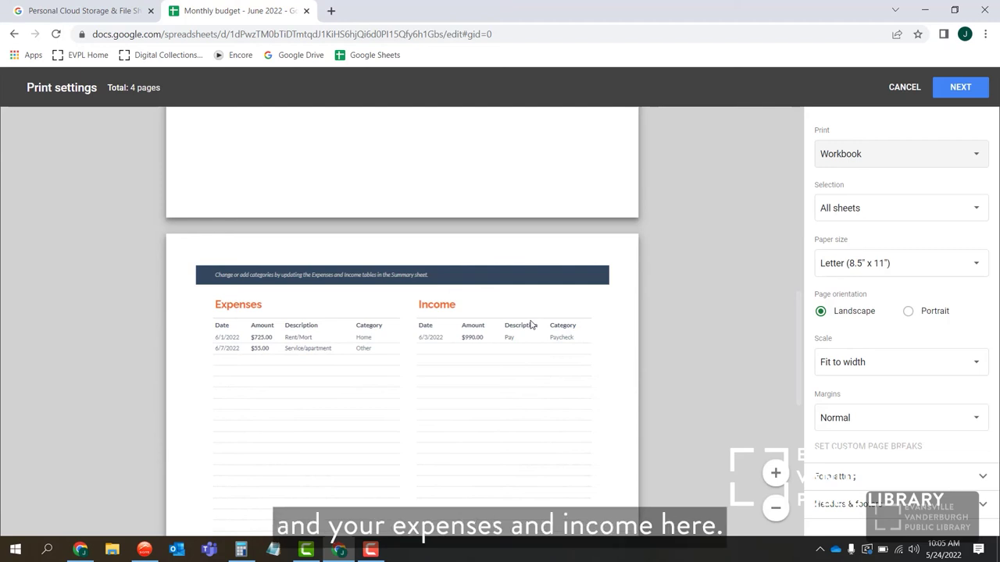
scroll(530, 325, down, 2)
scroll(530, 325, up, 6)
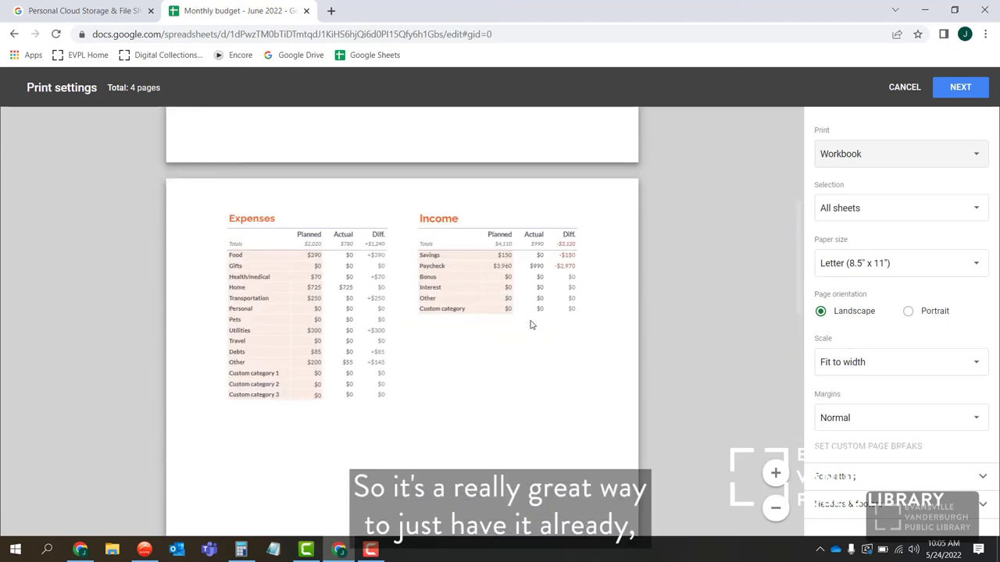
scroll(530, 324, down, 4)
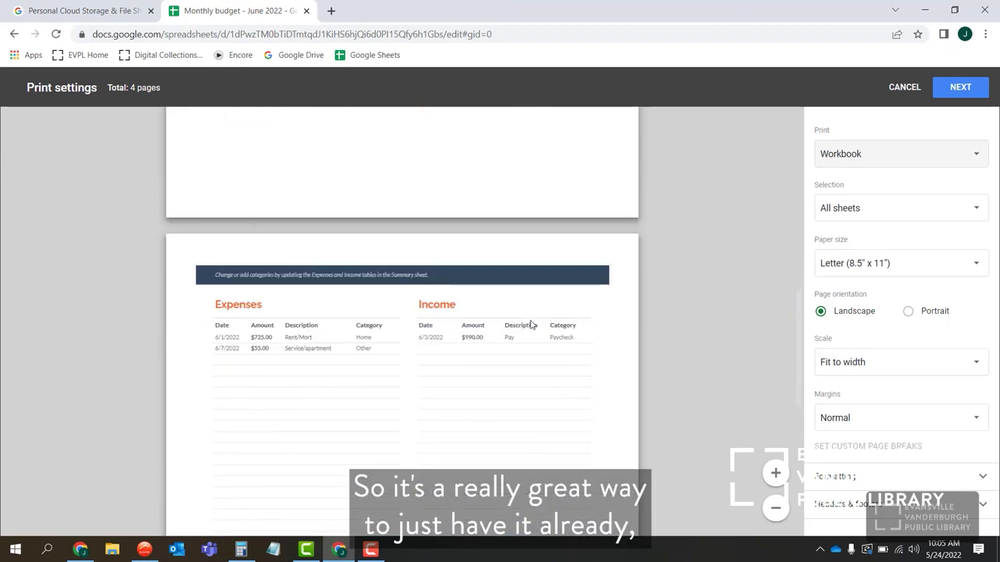
click(911, 85)
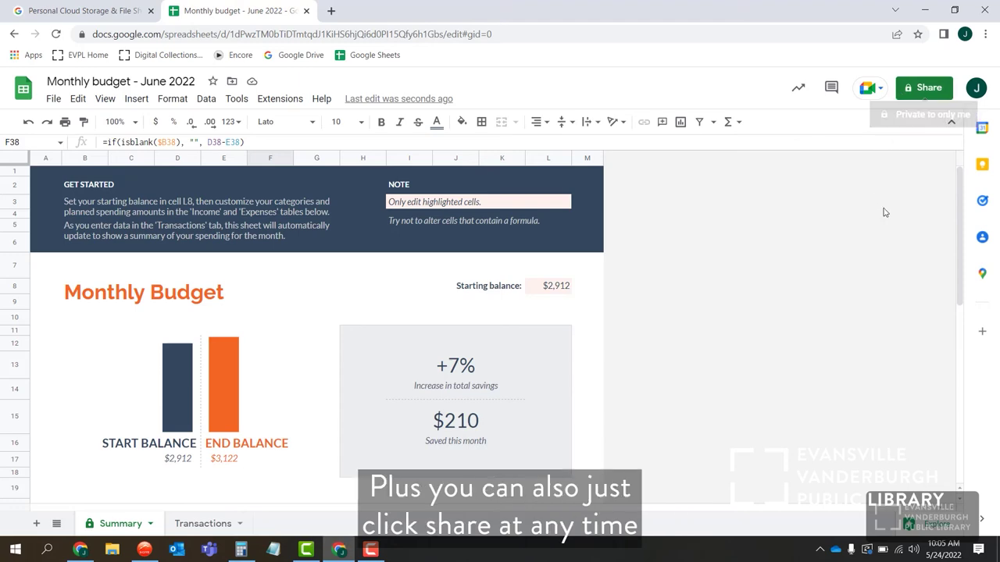
View the sharing options for the June 2022 monthly budget and close them without adding anyone
click(908, 91)
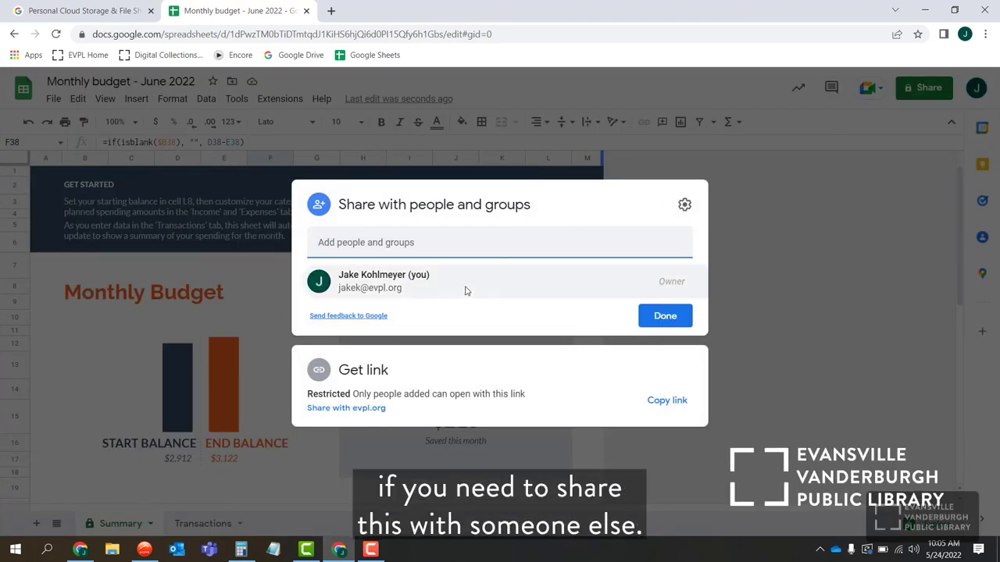
click(750, 203)
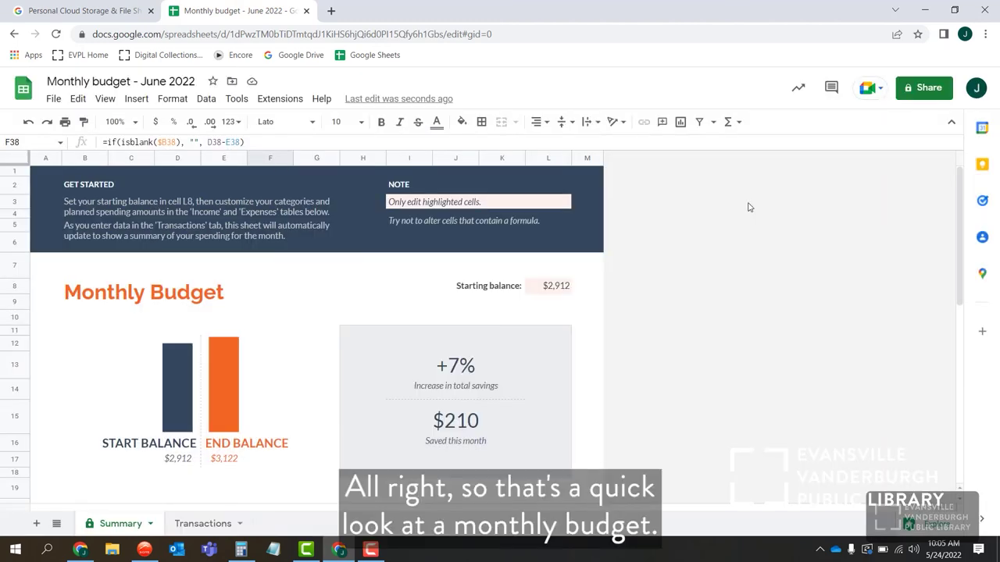
In a new browser tab, create a spreadsheet from the Annual budget template in the Google Sheets template gallery's Personal section
click(332, 11)
click(366, 56)
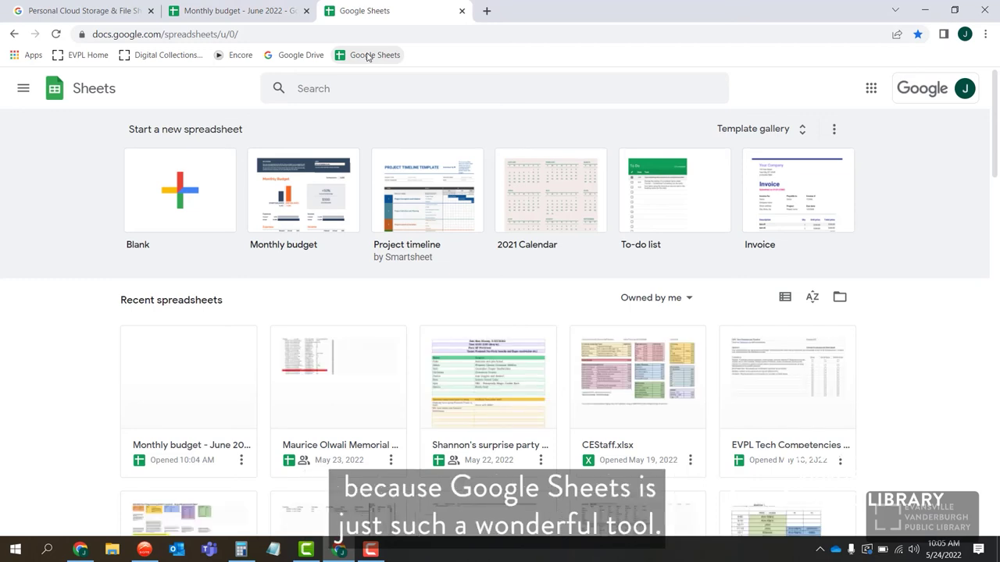
click(797, 133)
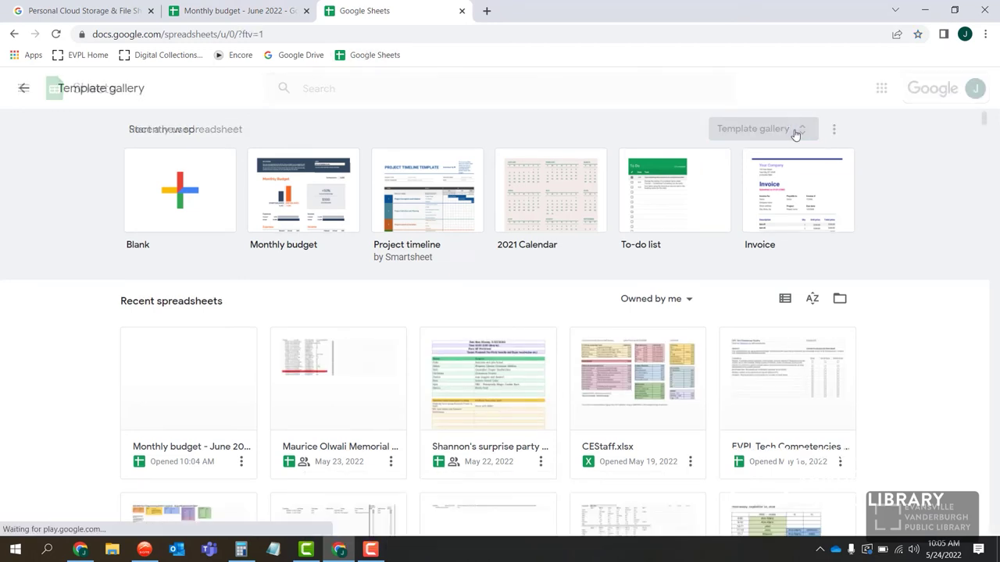
scroll(493, 343, down, 4)
scroll(494, 344, down, 4)
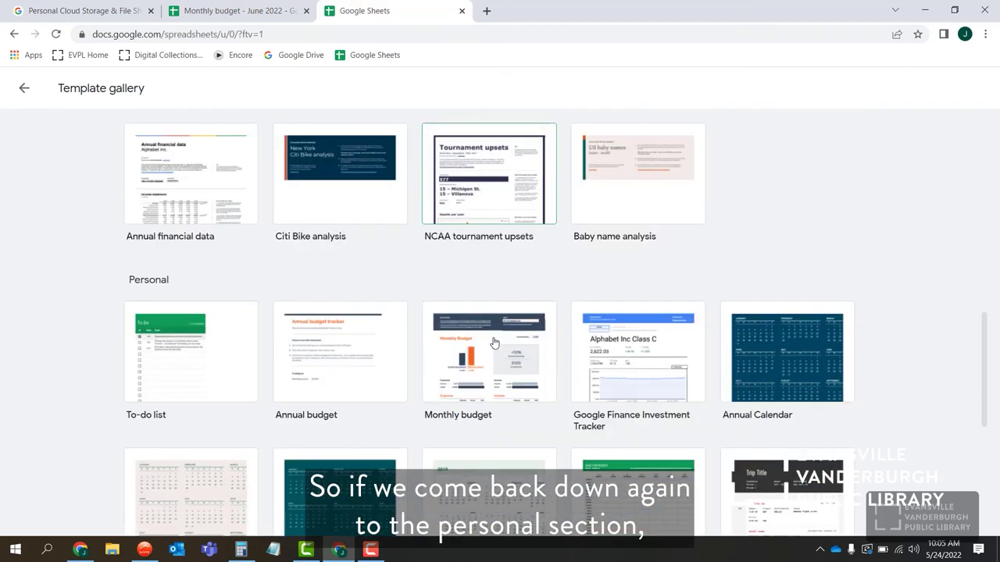
click(316, 342)
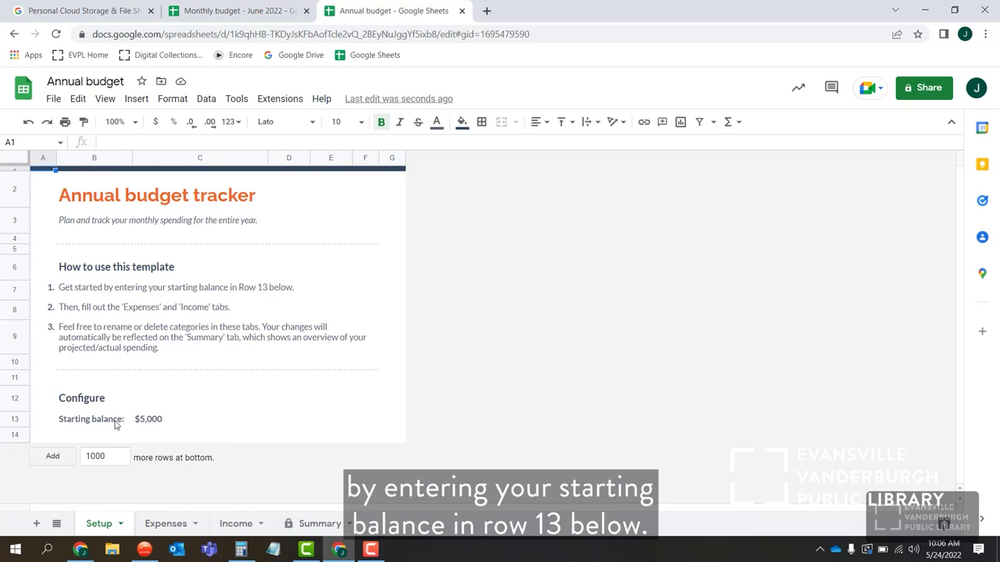
Locate the starting balance cell on the Setup sheet and examine the Summary sheet's monthly tables and charts
click(155, 424)
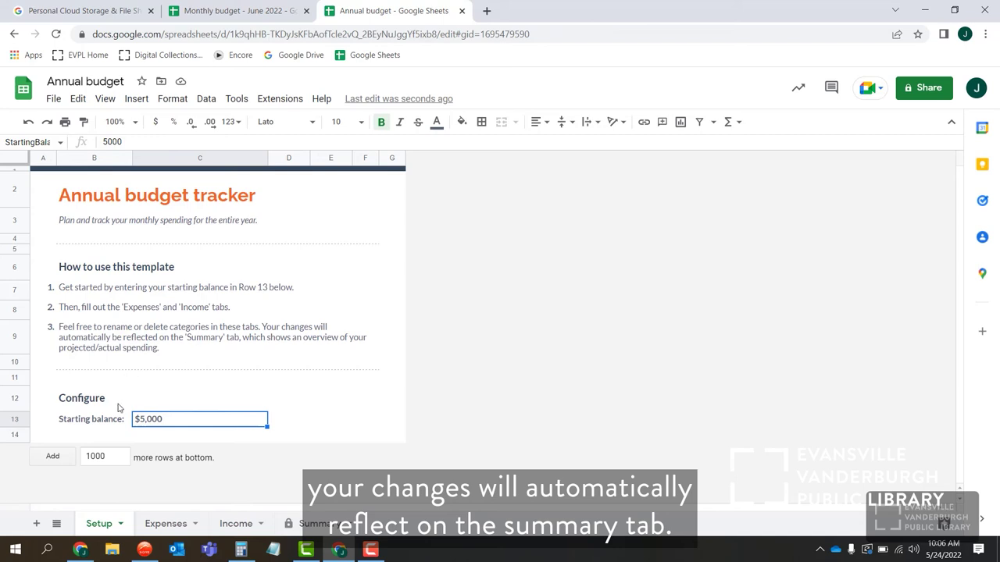
click(322, 525)
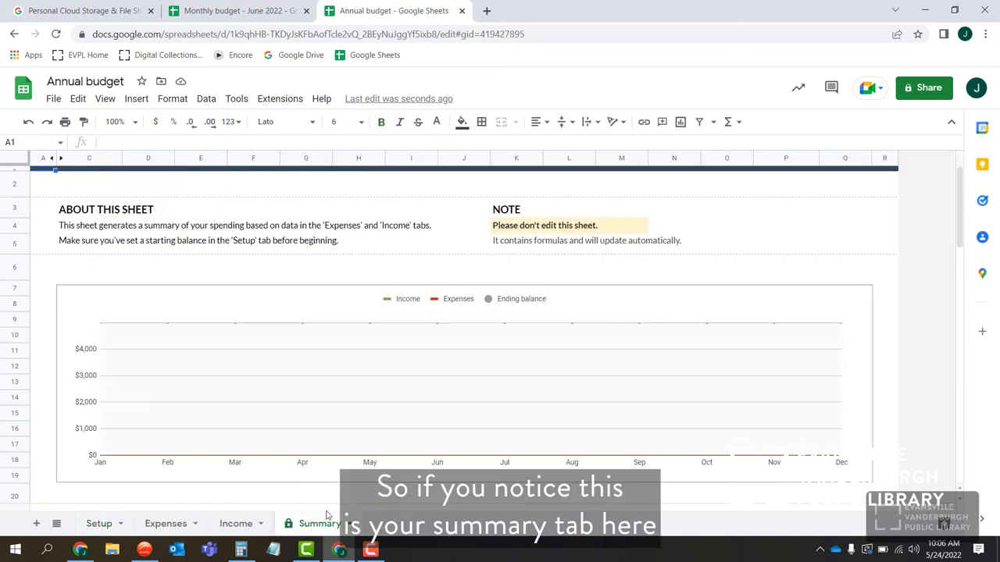
scroll(373, 341, down, 5)
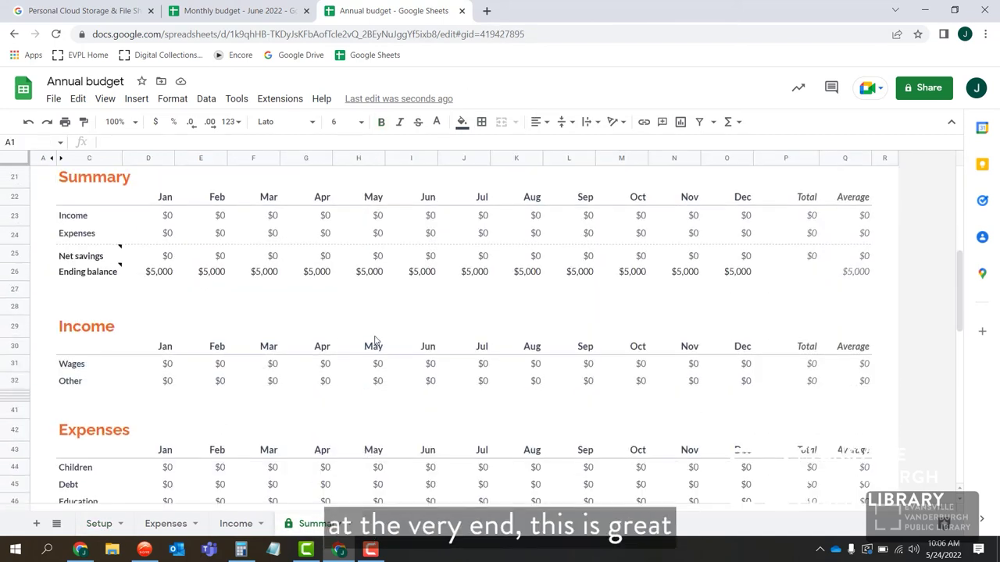
scroll(374, 341, down, 10)
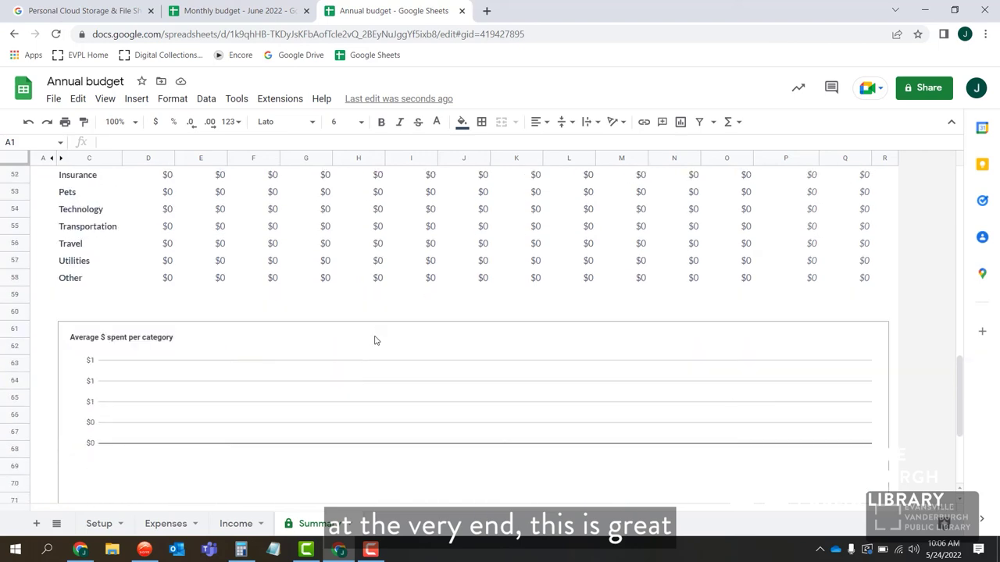
scroll(374, 340, down, 2)
scroll(374, 341, up, 4)
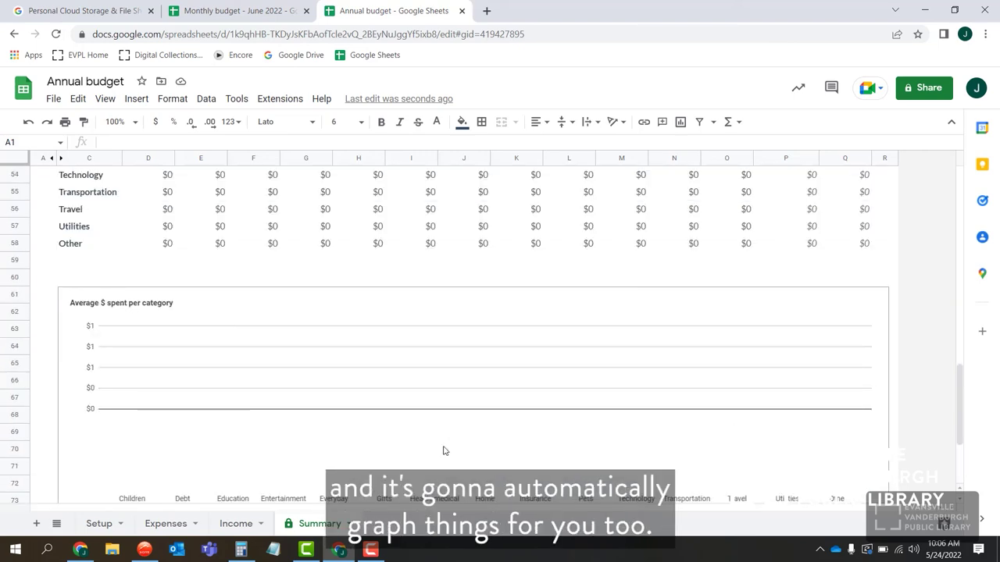
Examine the income categories on the Income sheet and the Children through Everyday categories on the Expenses sheet
click(236, 526)
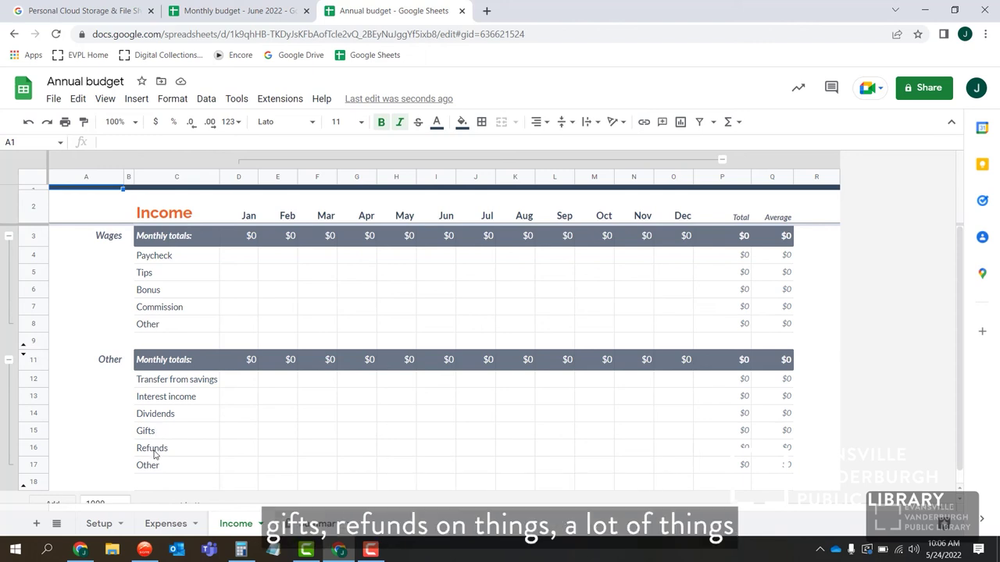
scroll(156, 454, down, 1)
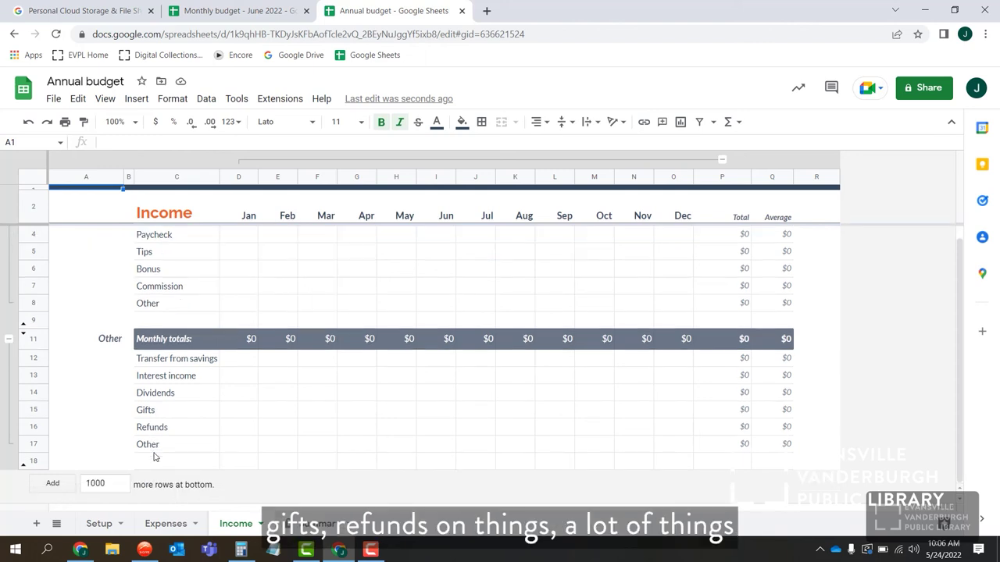
click(165, 524)
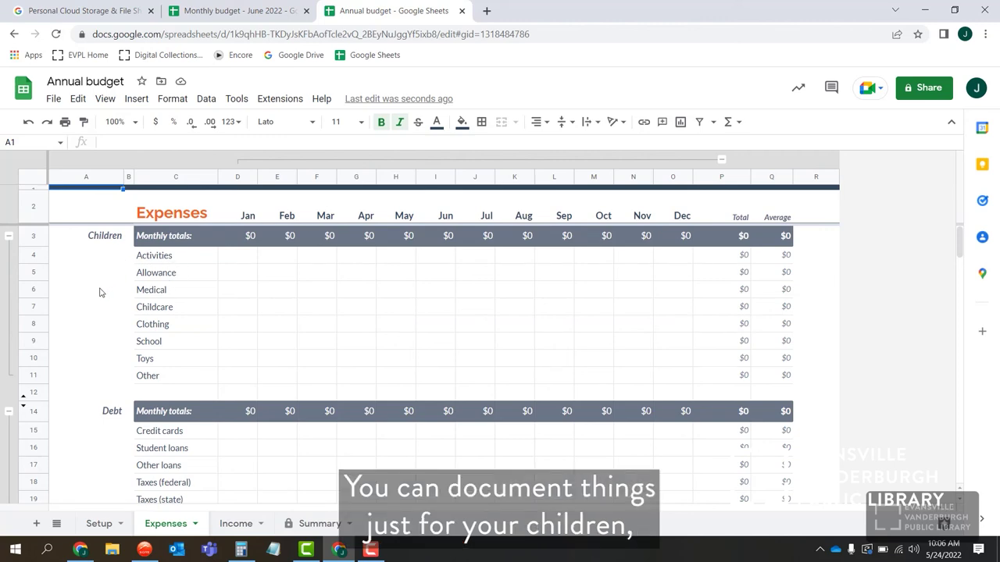
scroll(109, 355, down, 5)
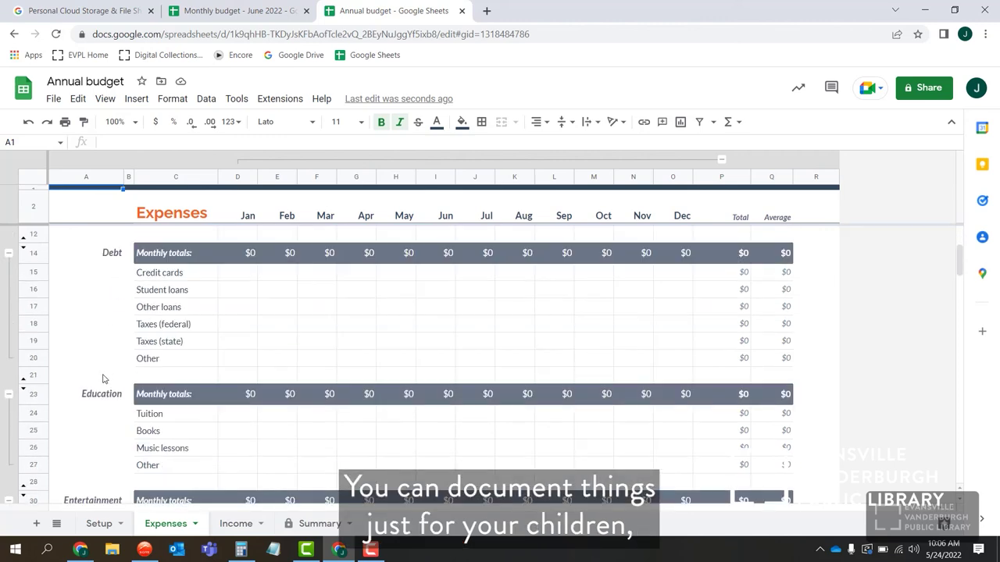
scroll(103, 385, down, 4)
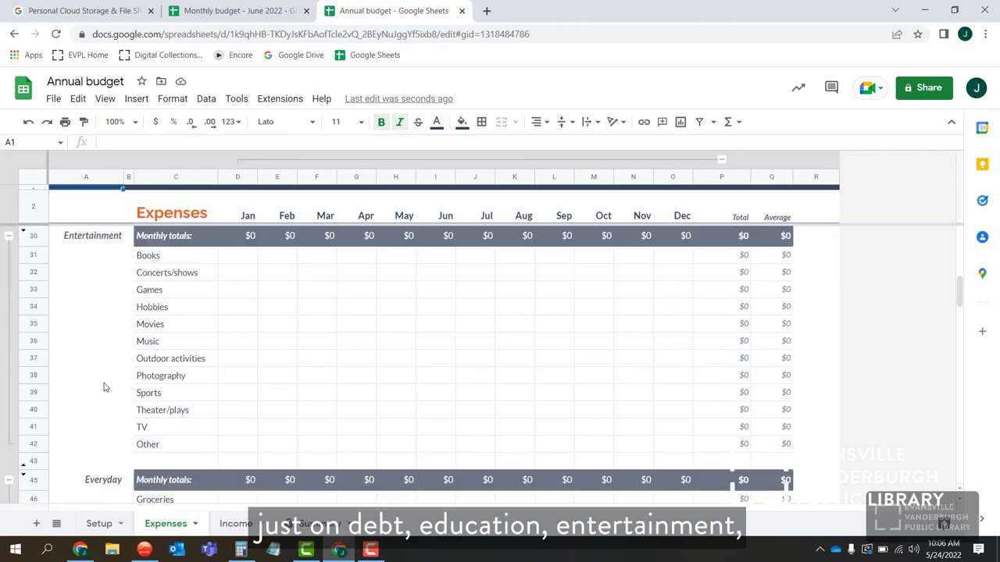
scroll(103, 386, up, 2)
scroll(115, 324, down, 3)
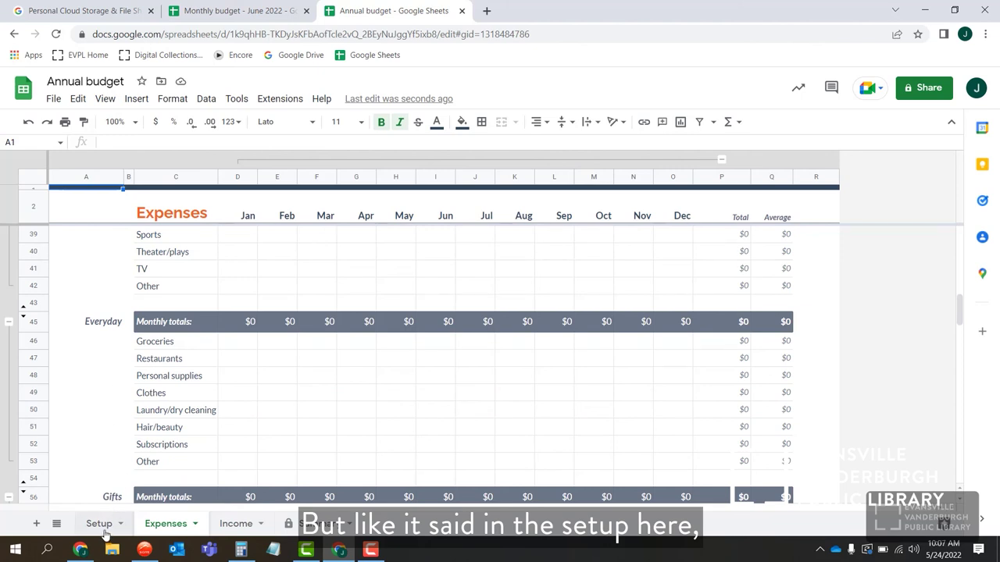
Reread the Setup sheet's note on renaming or deleting categories and look through the further expense categories down to Technology
click(104, 529)
click(147, 351)
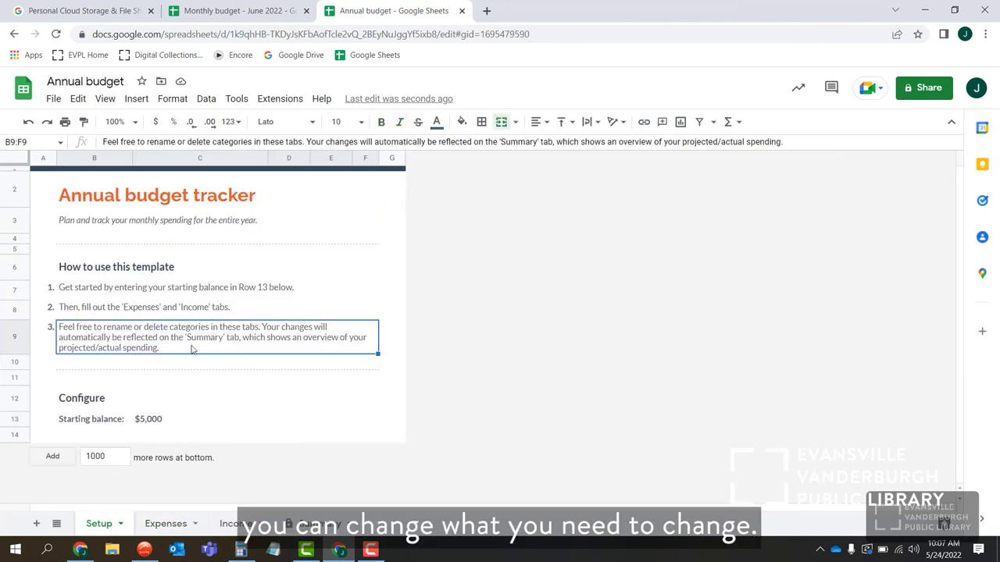
click(164, 524)
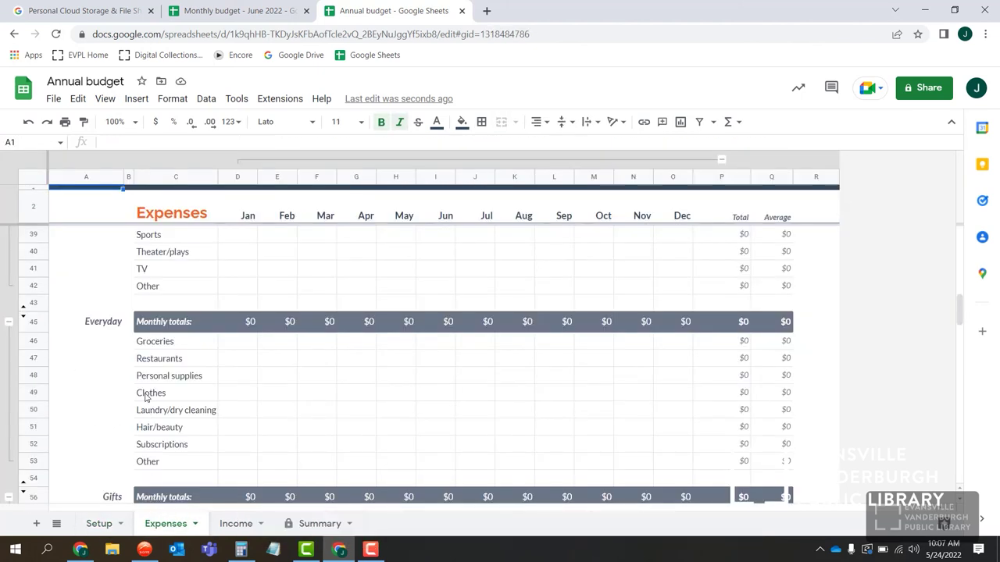
scroll(100, 374, down, 8)
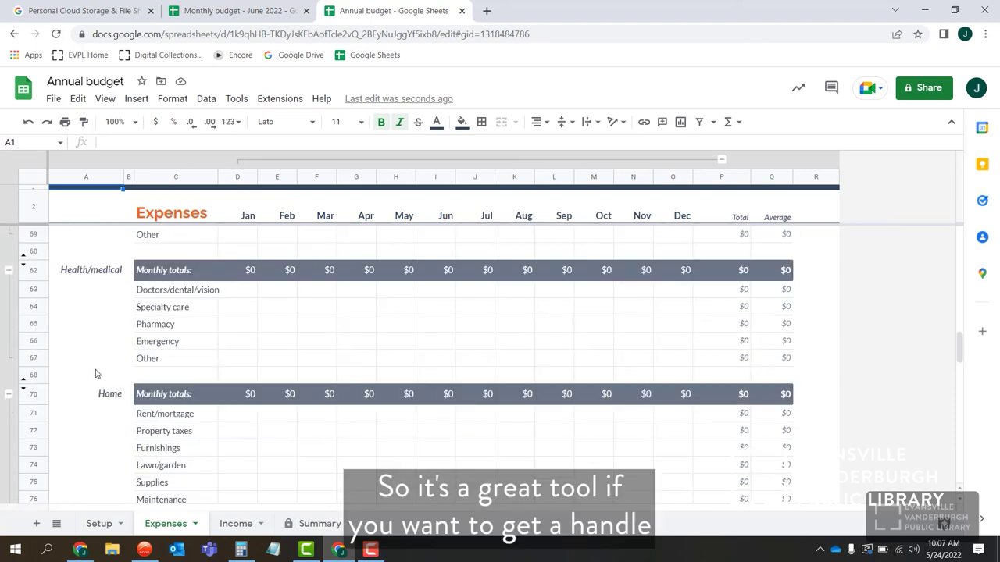
scroll(95, 375, down, 3)
scroll(96, 373, down, 3)
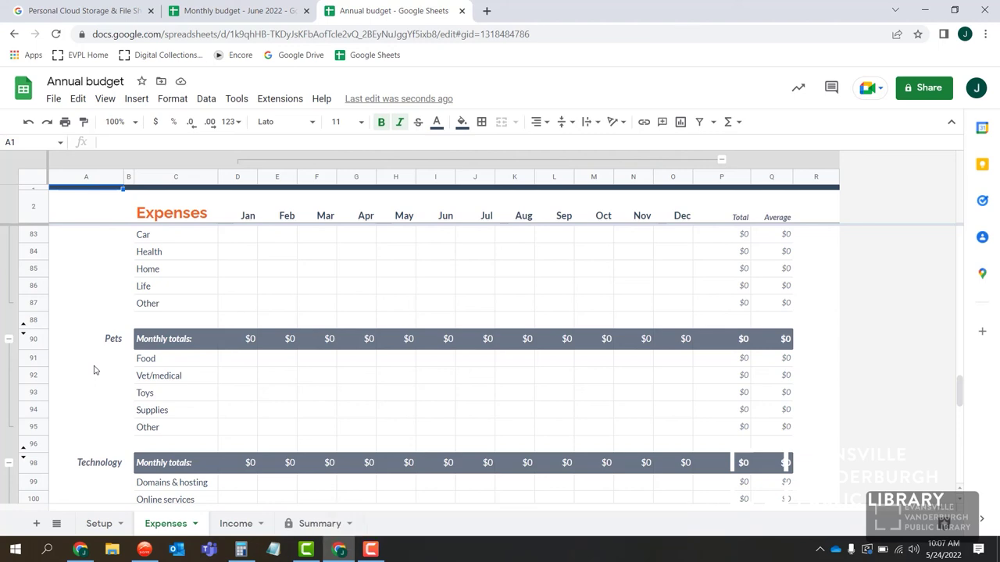
Go back to the start of the Expenses sheet and switch to the Monthly budget - June 2022 spreadsheet
scroll(94, 370, up, 10)
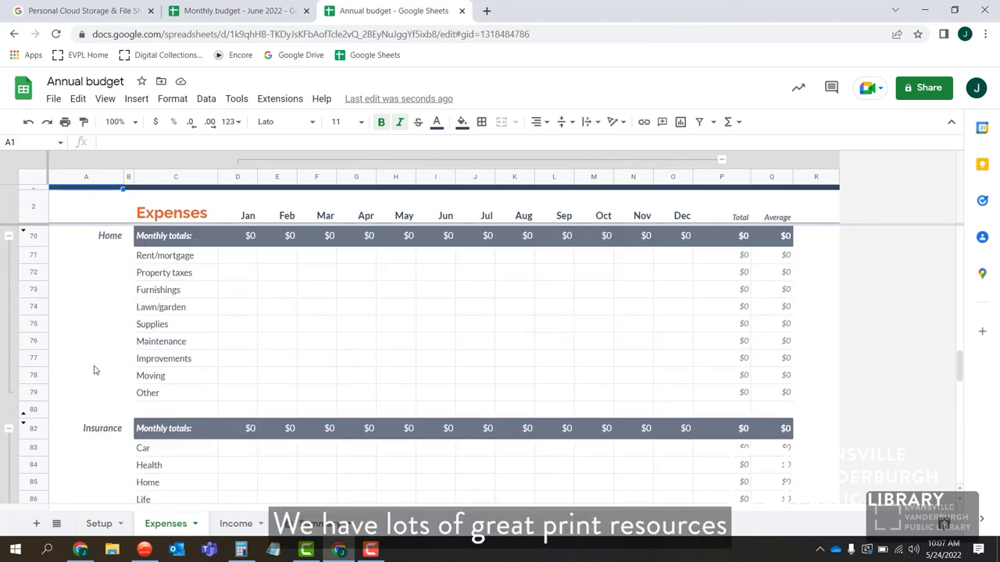
scroll(93, 371, up, 8)
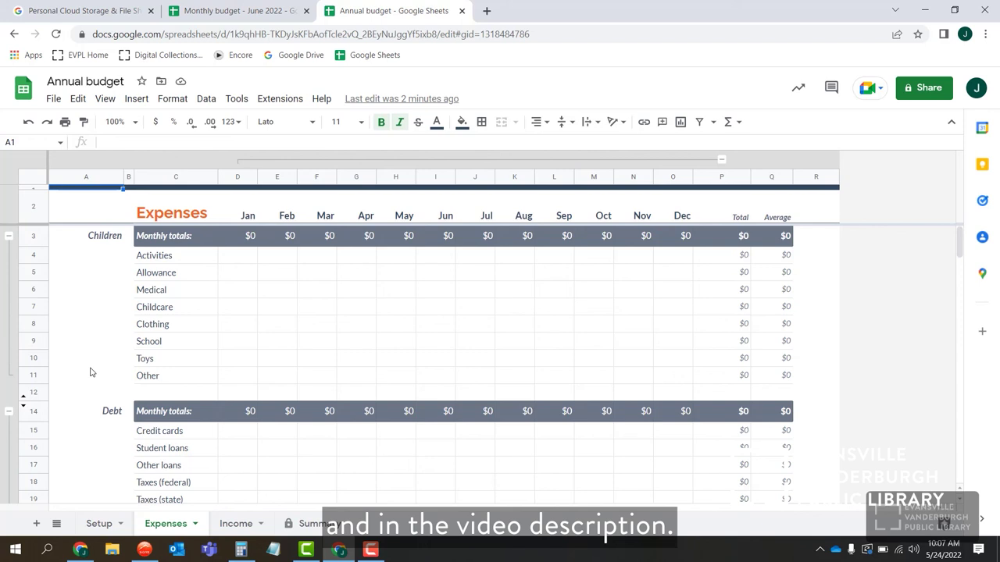
click(209, 10)
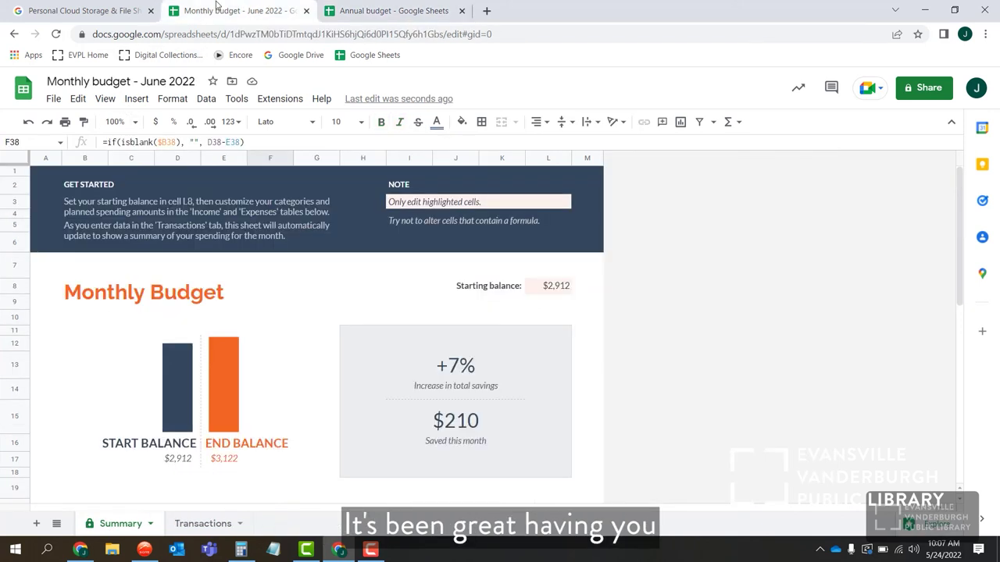